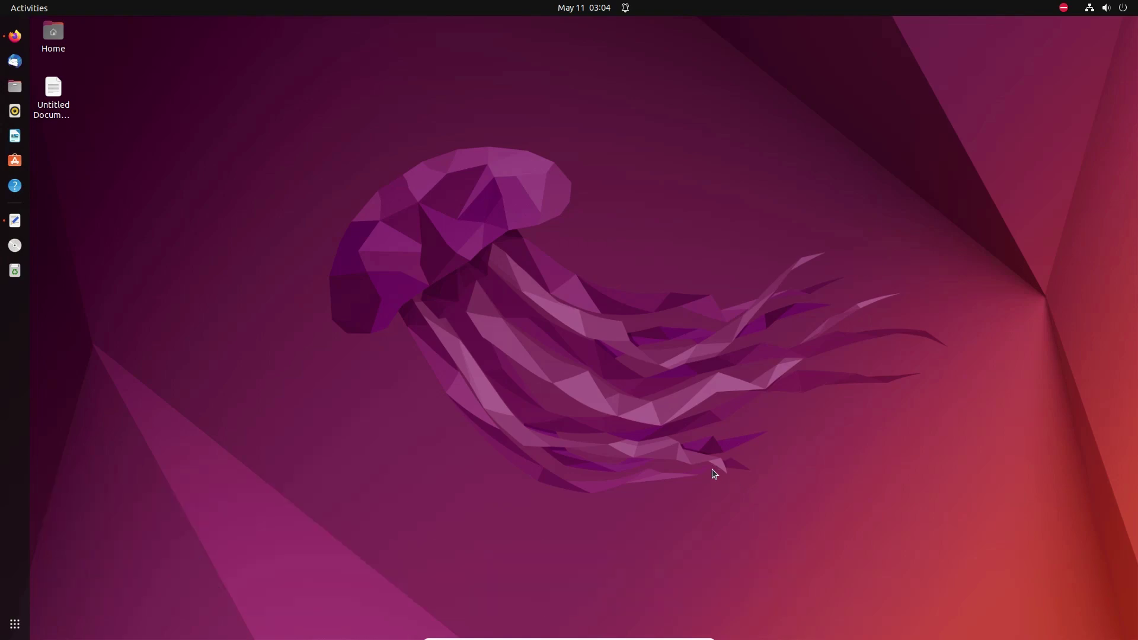
# Switch to Firefox and open the Oracle "Java Downloads" result of the "java jdk" search in a new tab.
pyautogui.click(15, 36)
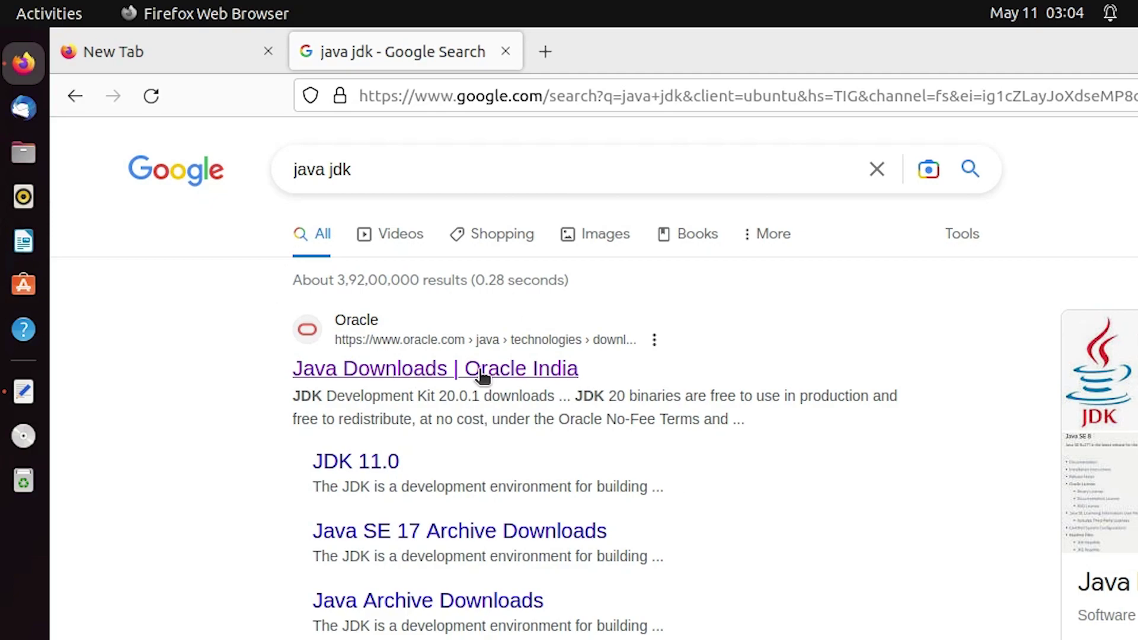
pyautogui.rightClick(422, 370)
pyautogui.click(467, 382)
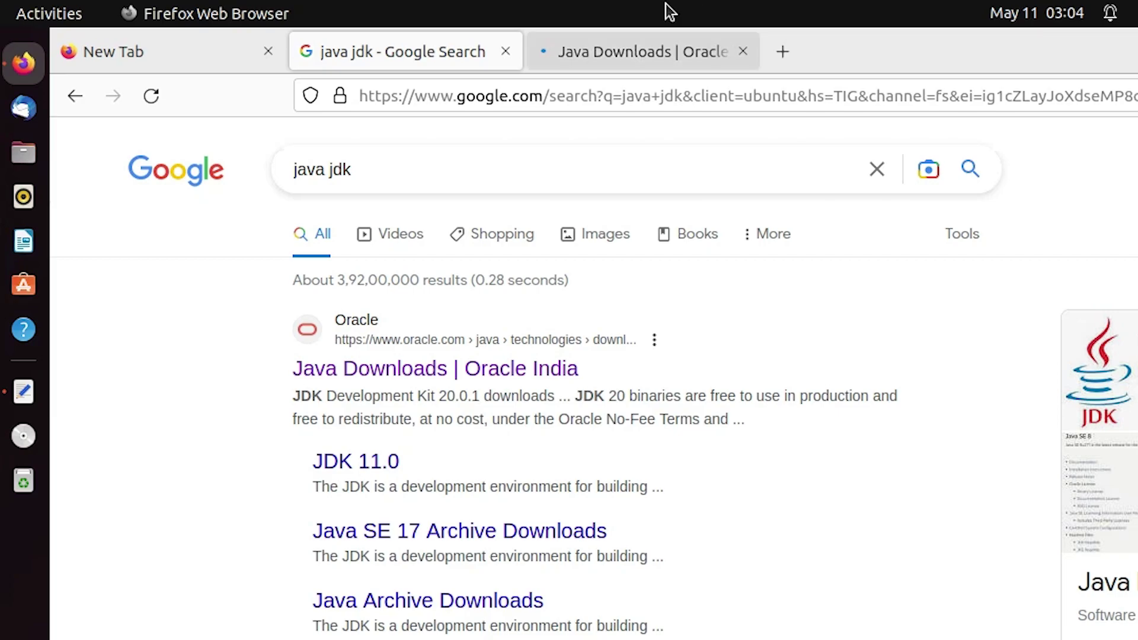
pyautogui.click(645, 41)
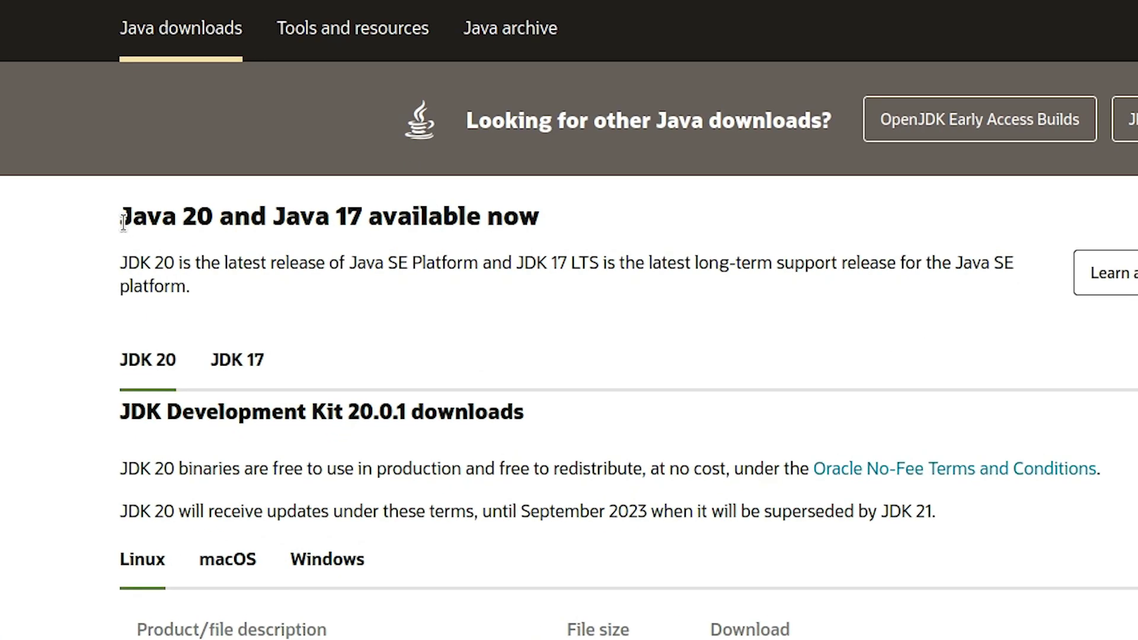
# Download the JDK 20 x64 Debian Package for Linux, jdk-20_linux-x64_bin.deb.
pyautogui.moveTo(123, 221); pyautogui.dragTo(189, 225)
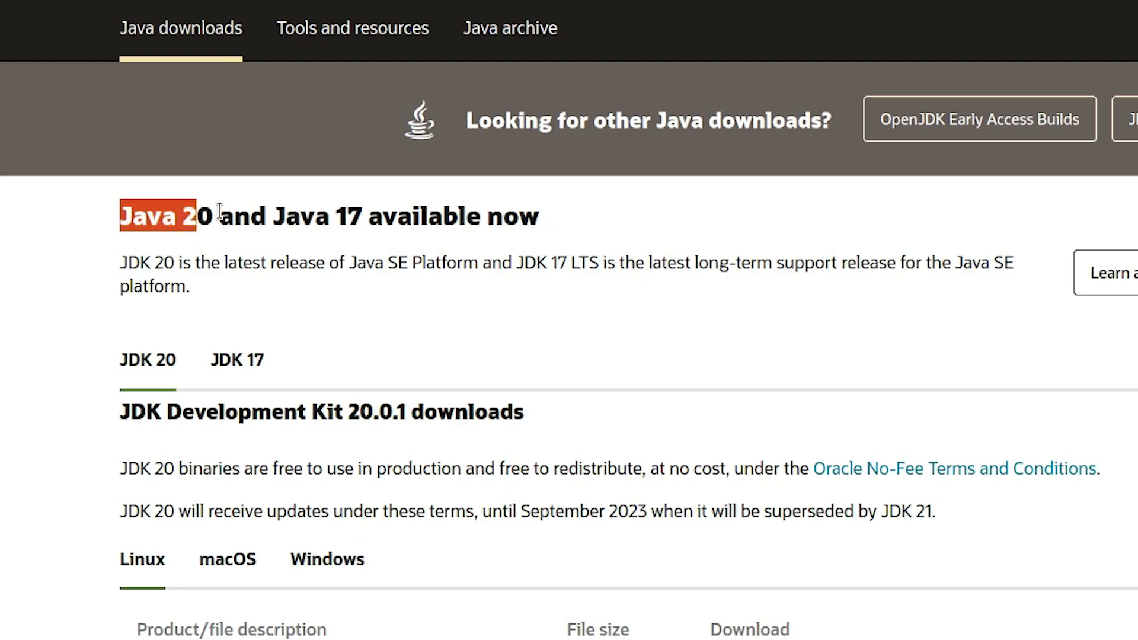
pyautogui.scroll(-5, 75, 379)
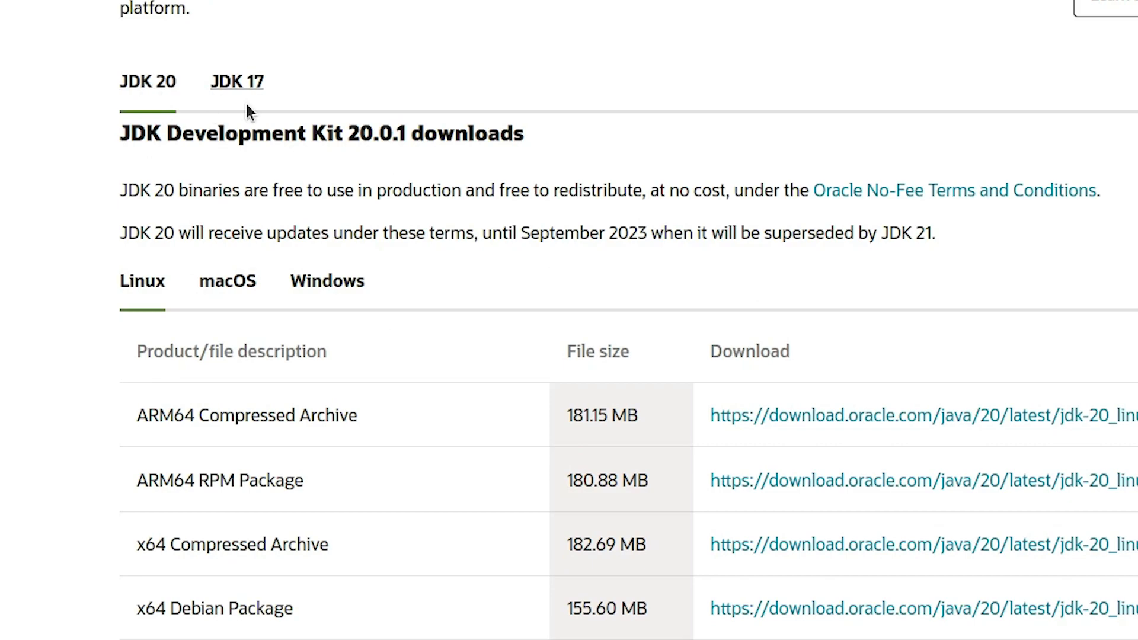
pyautogui.scroll(-4, 224, 198)
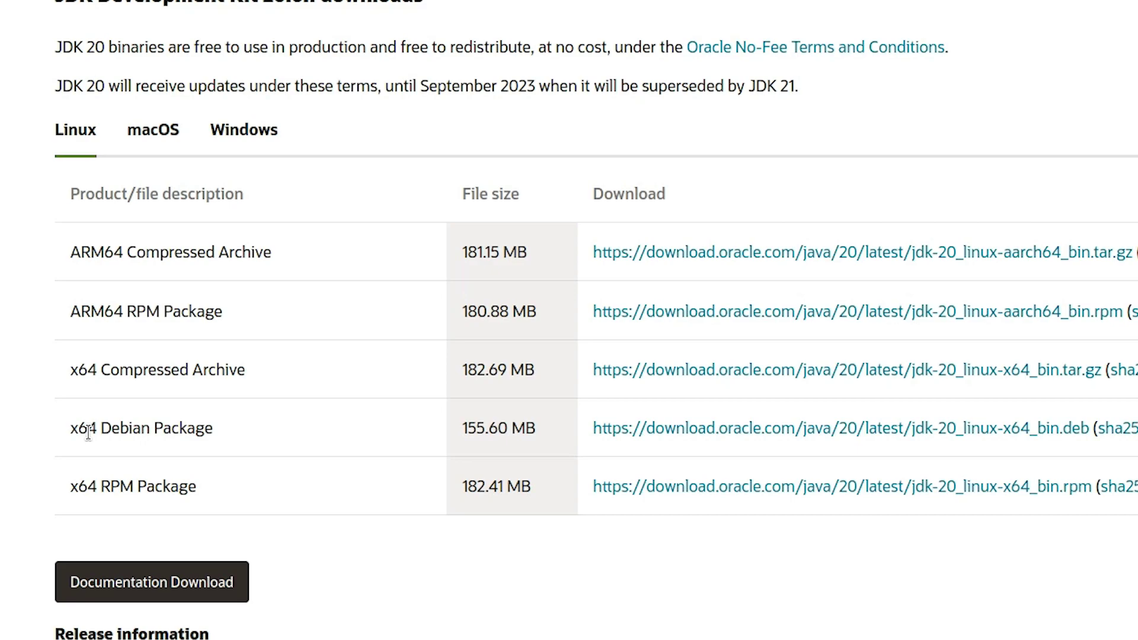
pyautogui.scroll(-2, 626, 347)
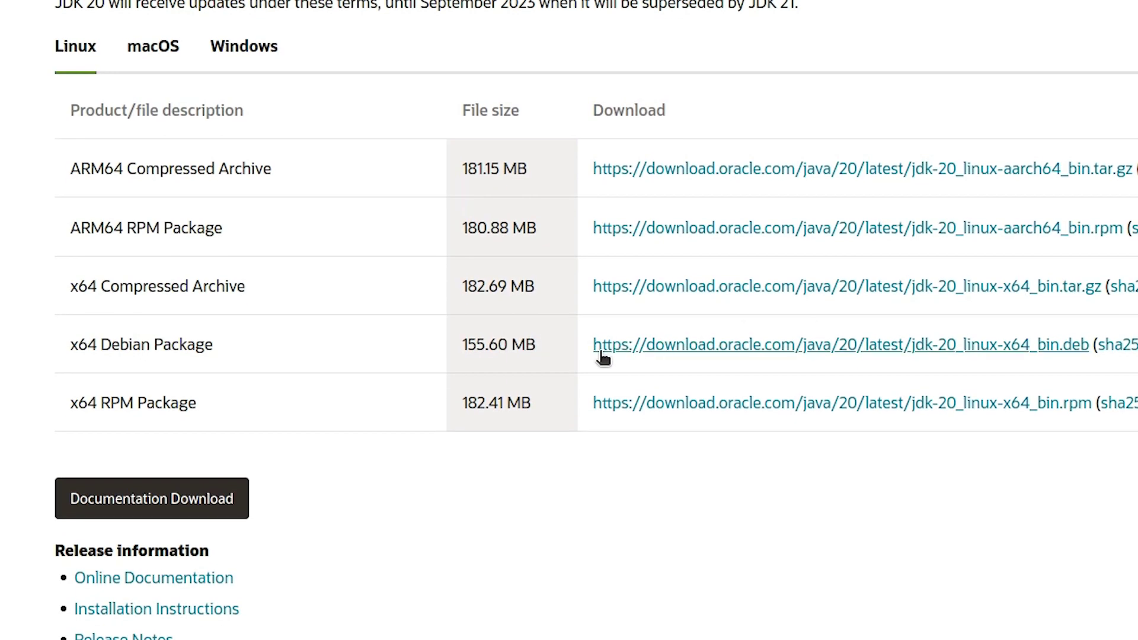
pyautogui.click(714, 355)
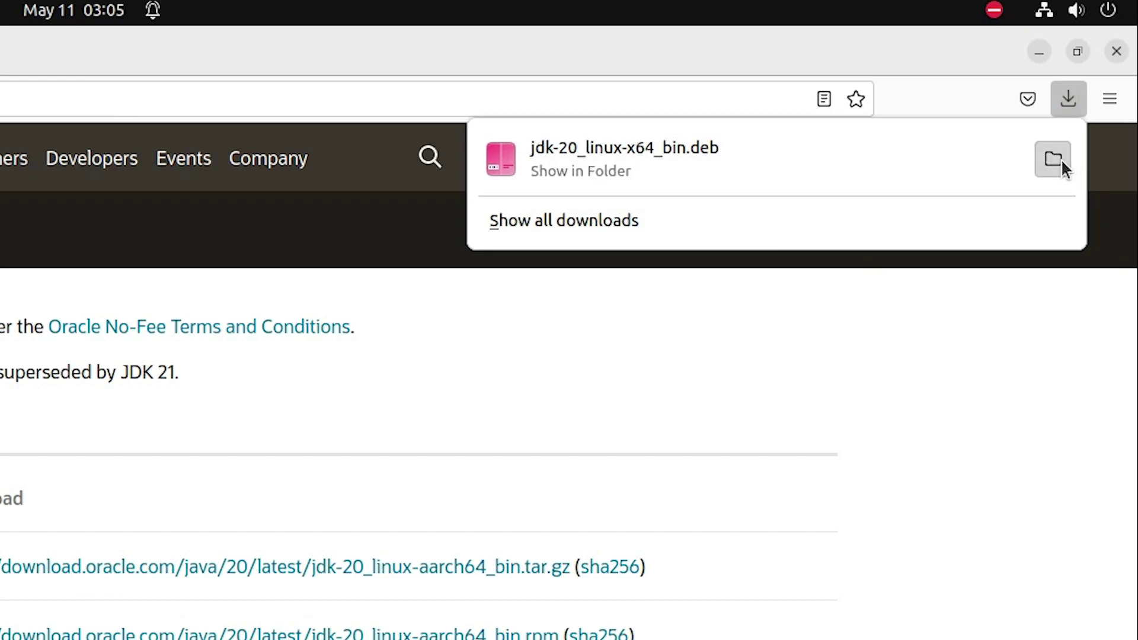
# Show the downloaded jdk-20_linux-x64_bin.deb in its folder, and remove the microsoft-edge-beta package from Downloads.
pyautogui.click(581, 227)
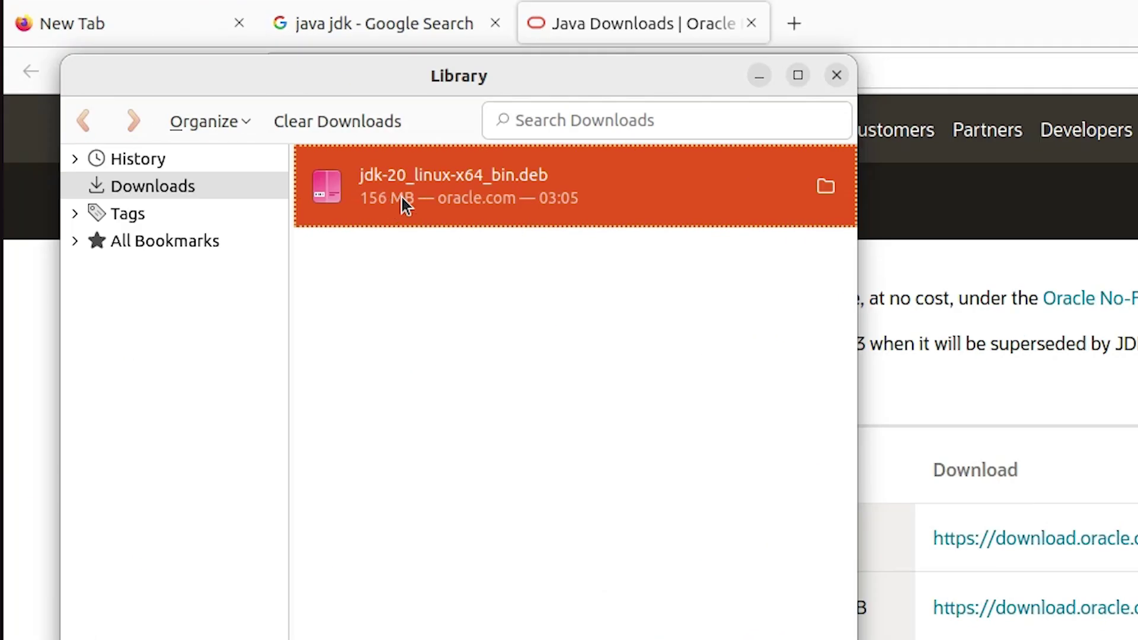
pyautogui.click(823, 192)
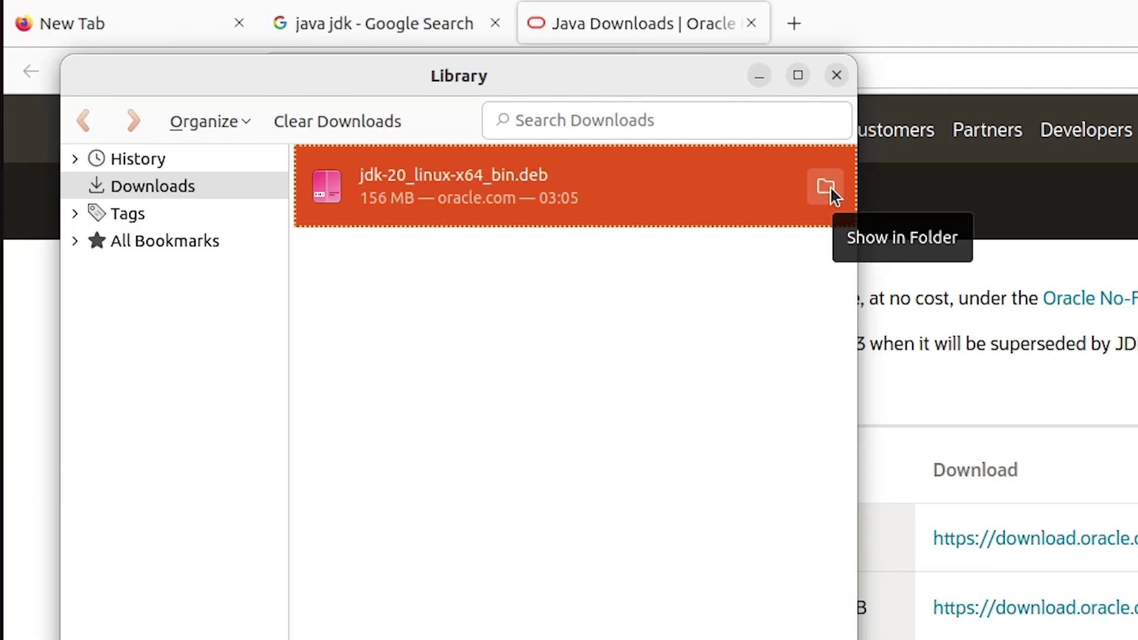
pyautogui.click(831, 190)
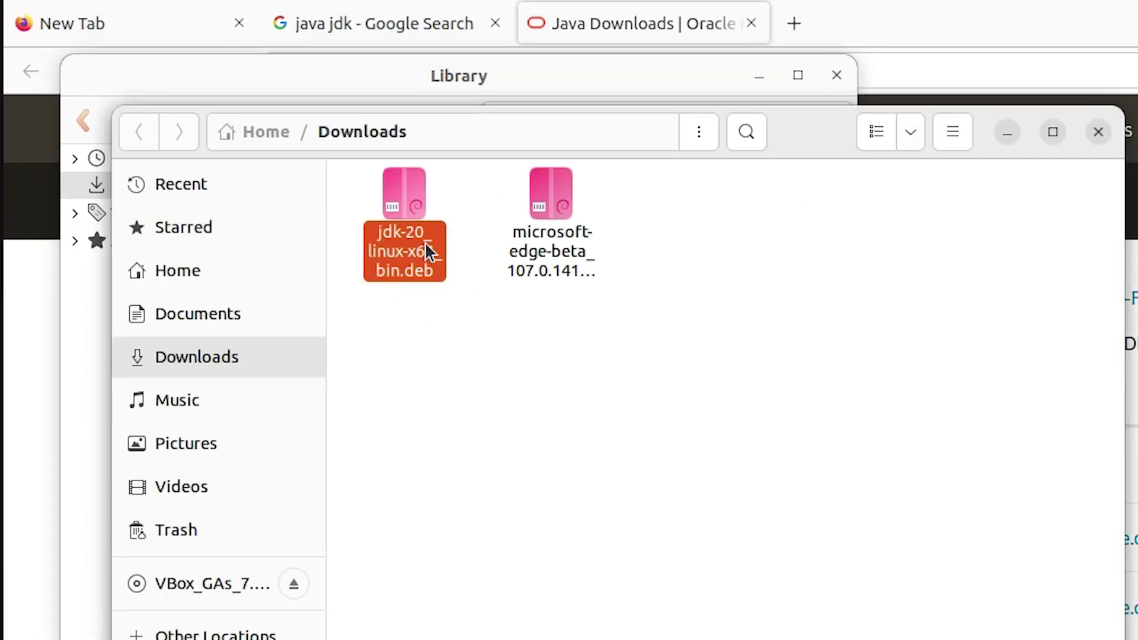
pyautogui.click(607, 406)
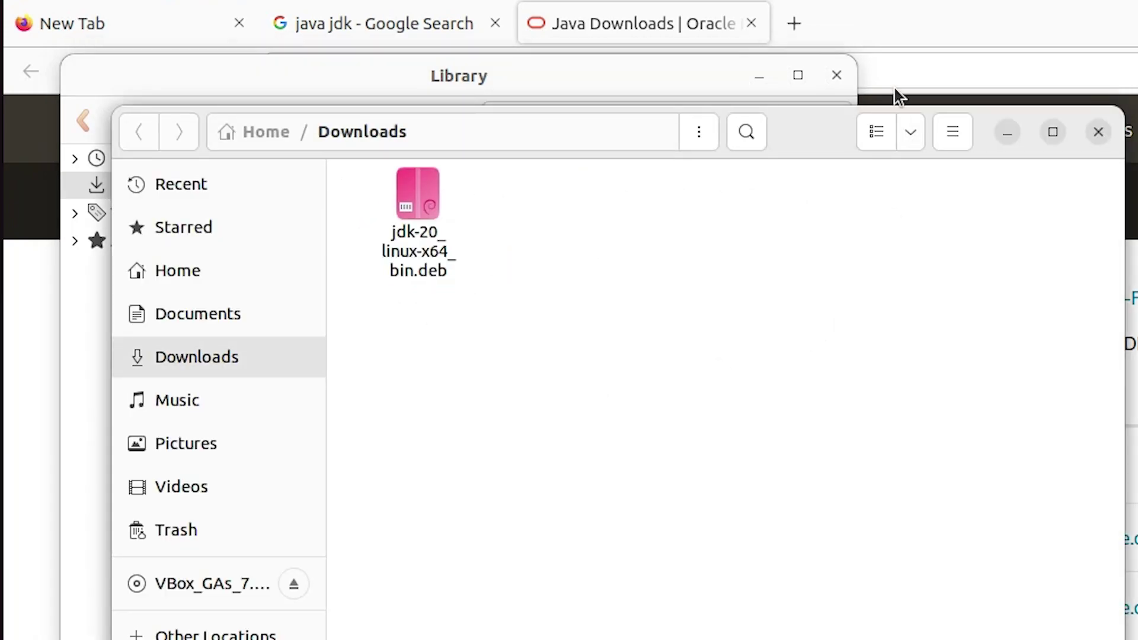
pyautogui.click(760, 76)
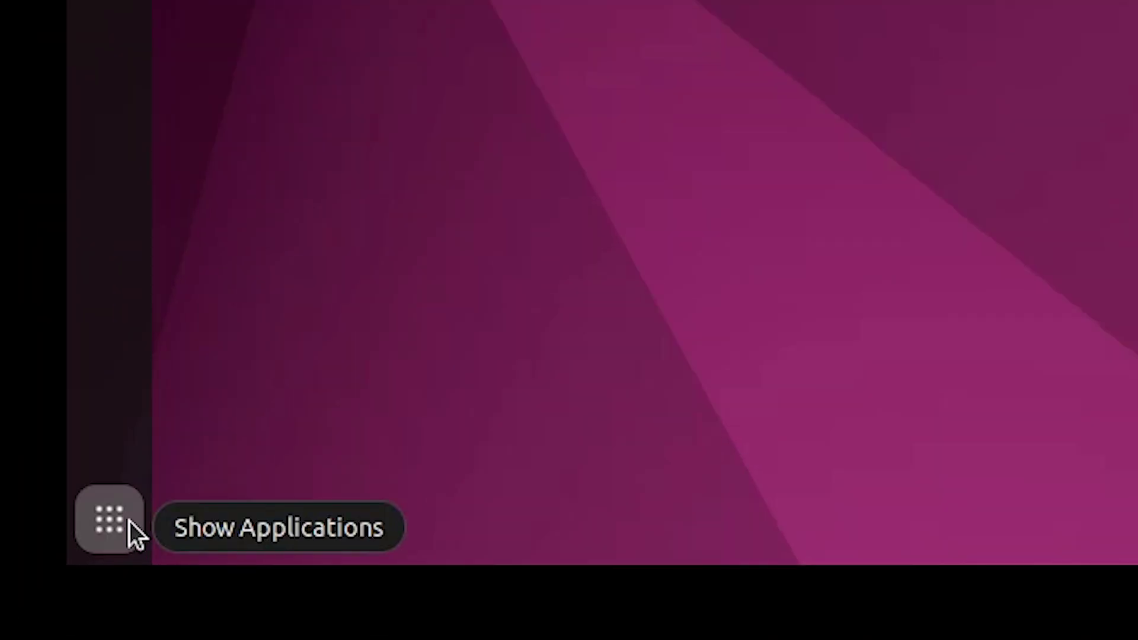
# Switch to a new Terminal window, move it toward the middle of the desktop, and minimize the Files window.
pyautogui.click(14, 624)
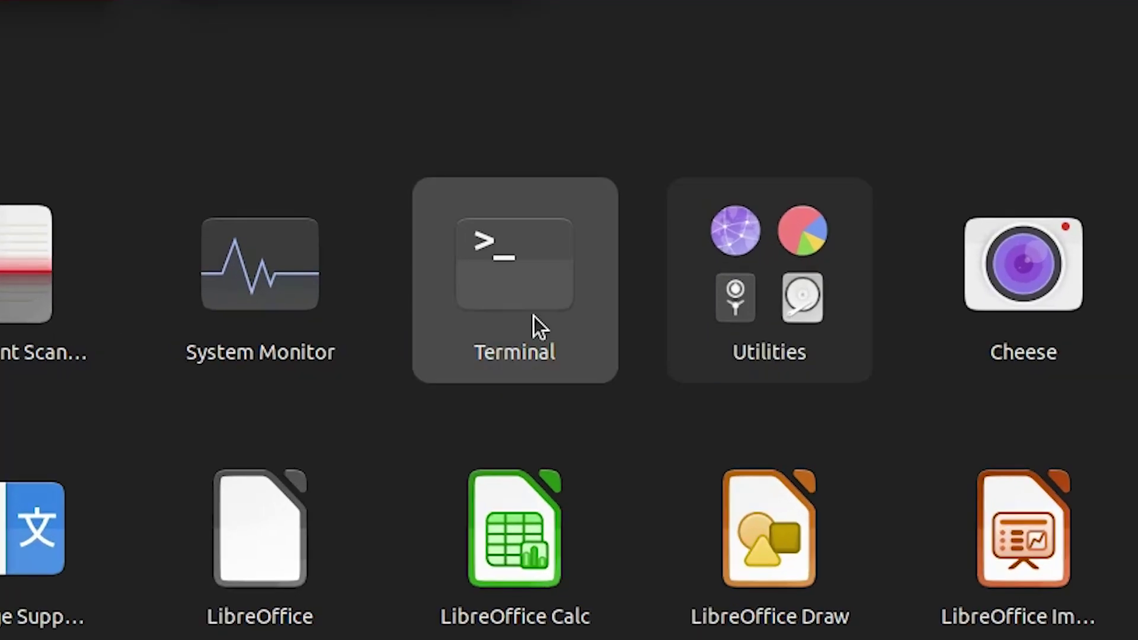
pyautogui.click(744, 274)
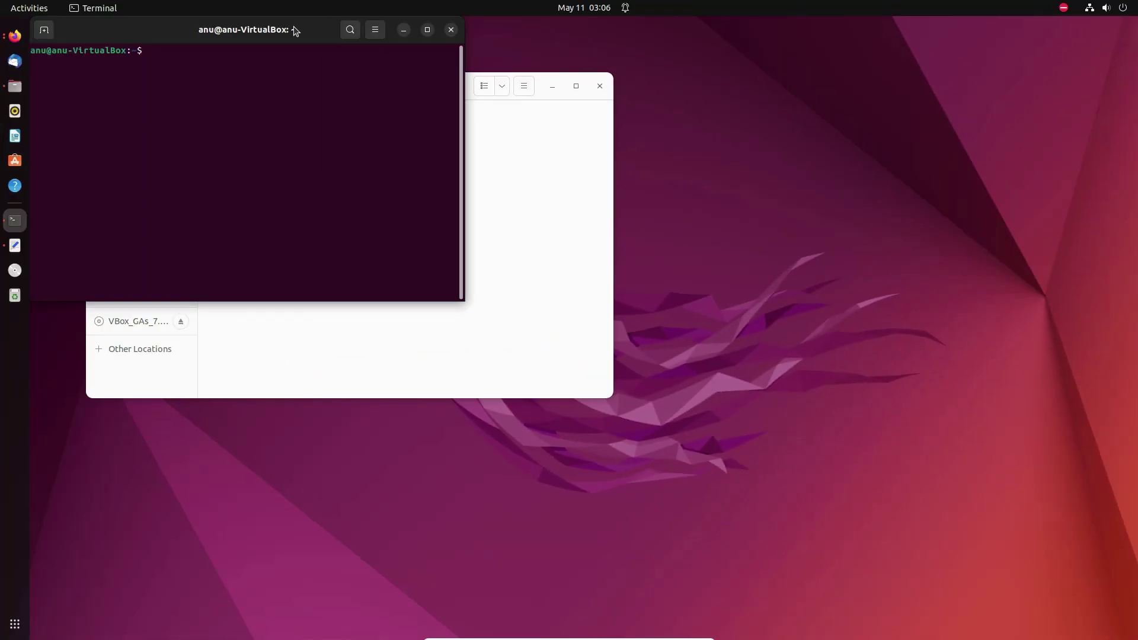
pyautogui.moveTo(292, 31); pyautogui.dragTo(549, 95)
pyautogui.click(552, 86)
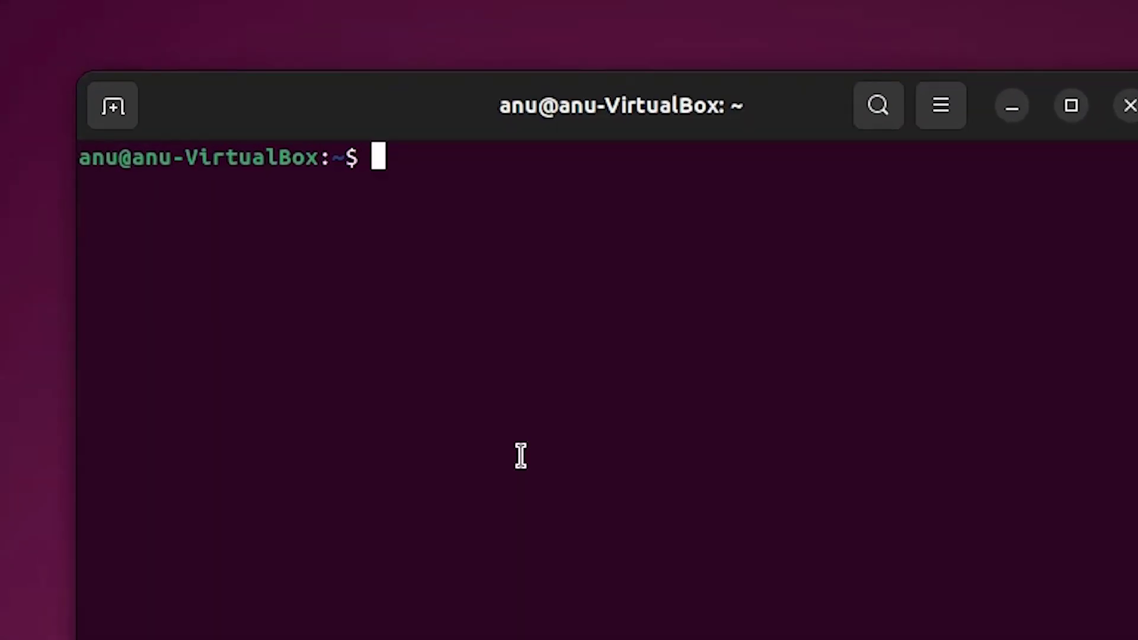
# Check for an existing Java runtime and compiler by running java --version and javac --version.
pyautogui.write('java --')
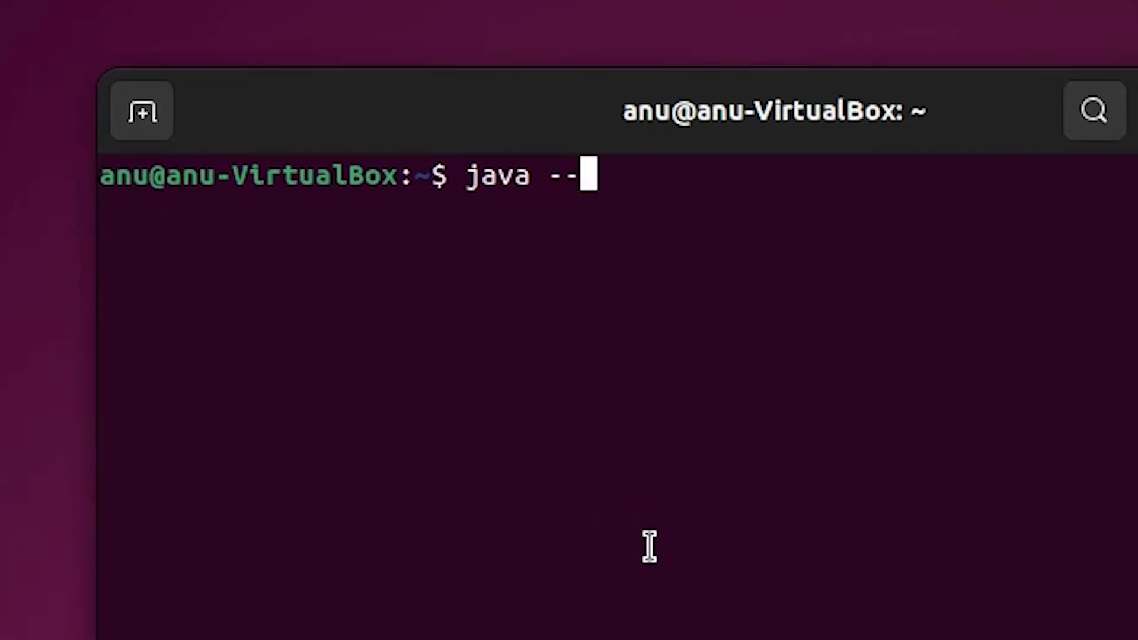
pyautogui.write('version')
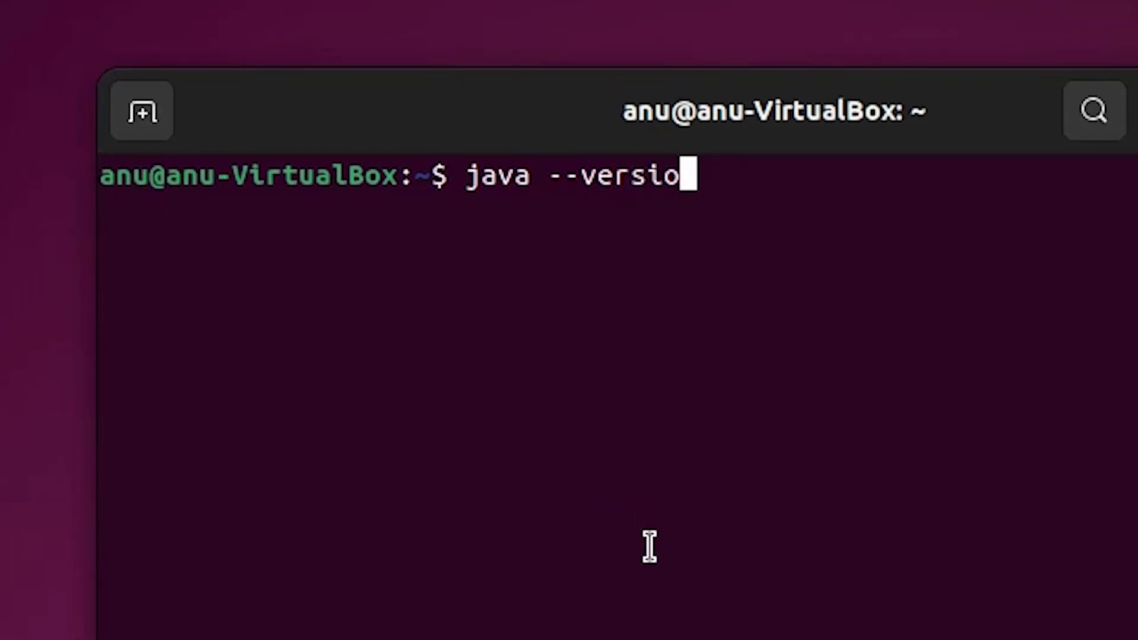
pyautogui.press('Return')
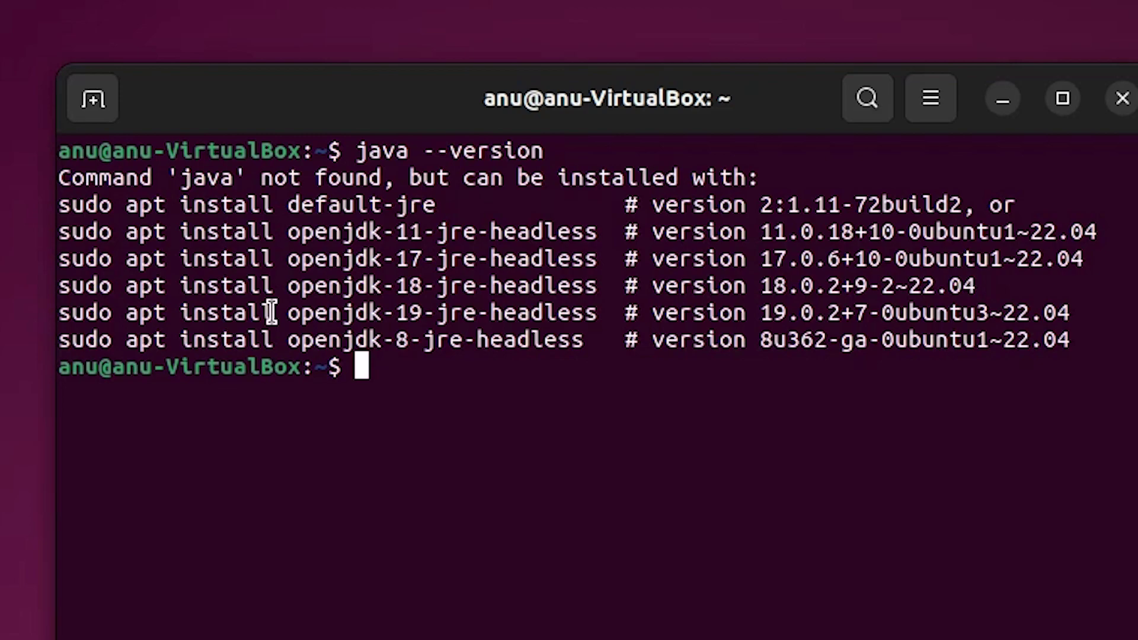
pyautogui.write('javac ')
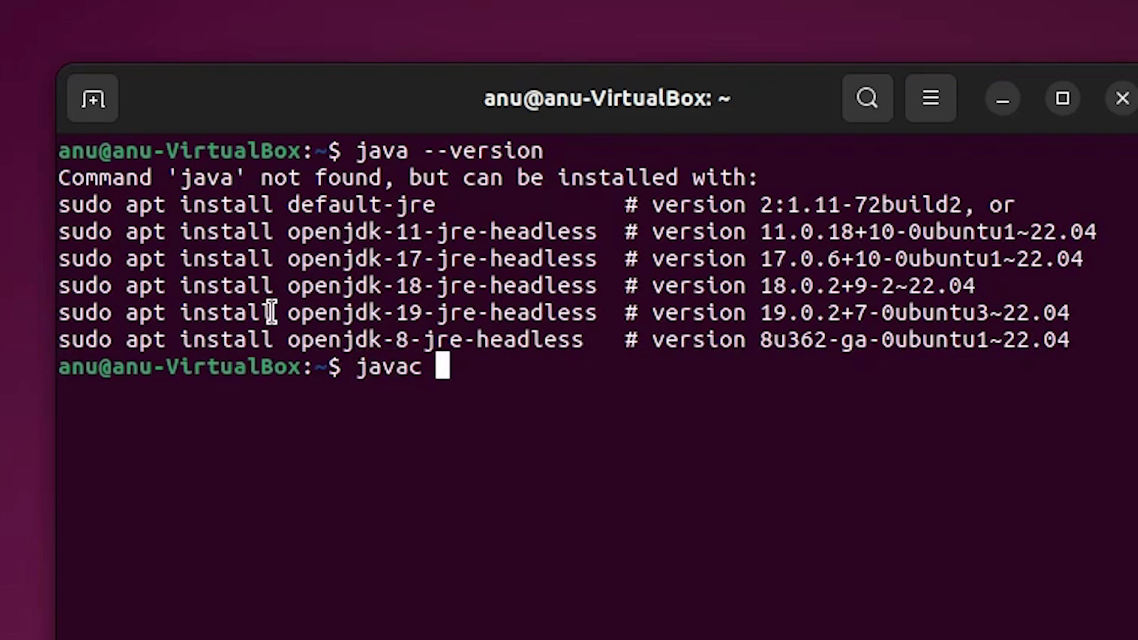
pyautogui.write('--ve')
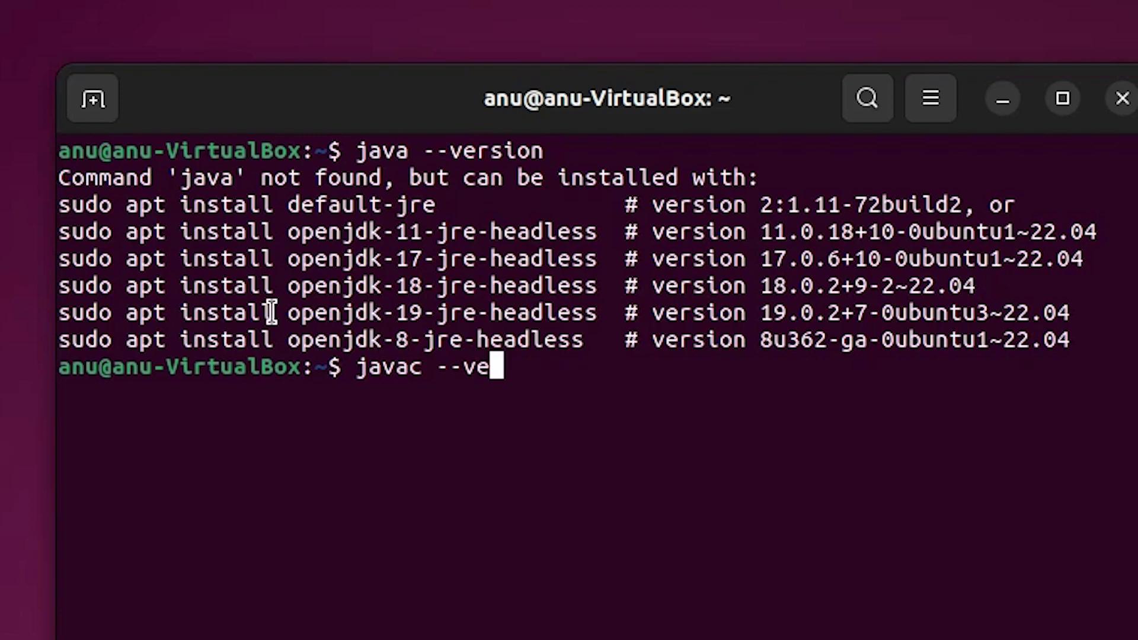
pyautogui.write('rsion')
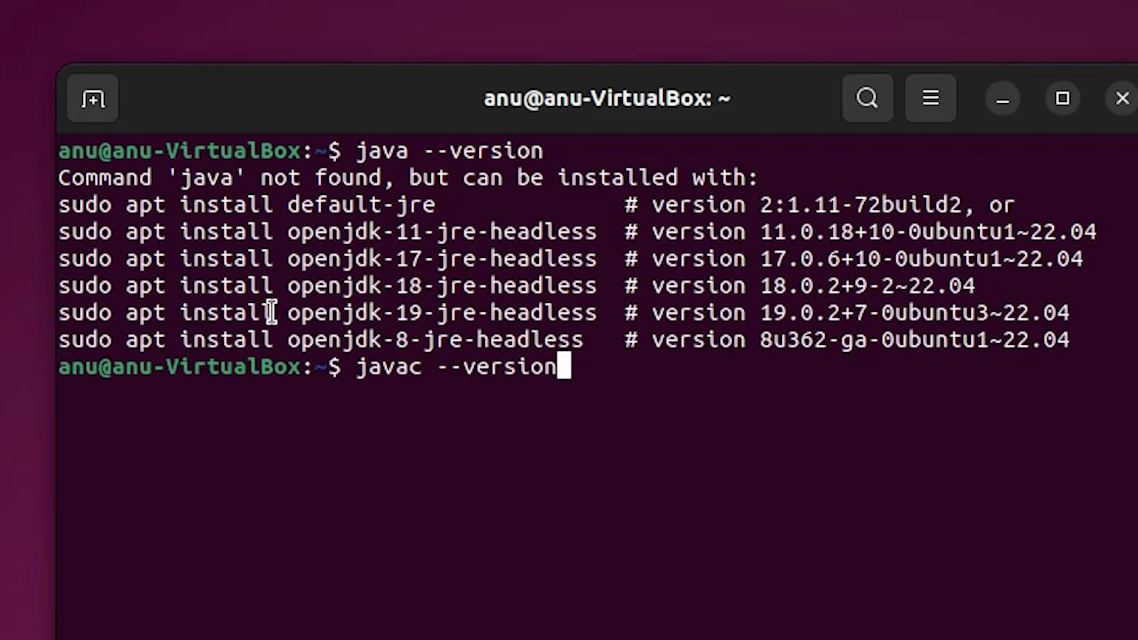
pyautogui.press('Return')
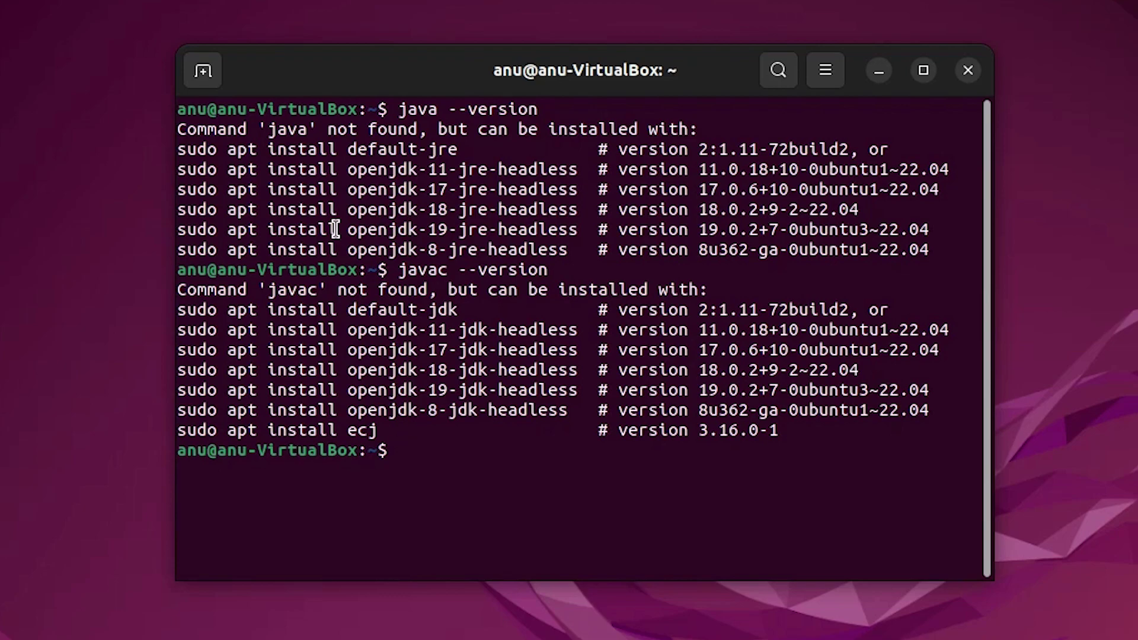
# Clear the terminal output and minimize the terminal window.
pyautogui.write('clear')
pyautogui.press('Return')
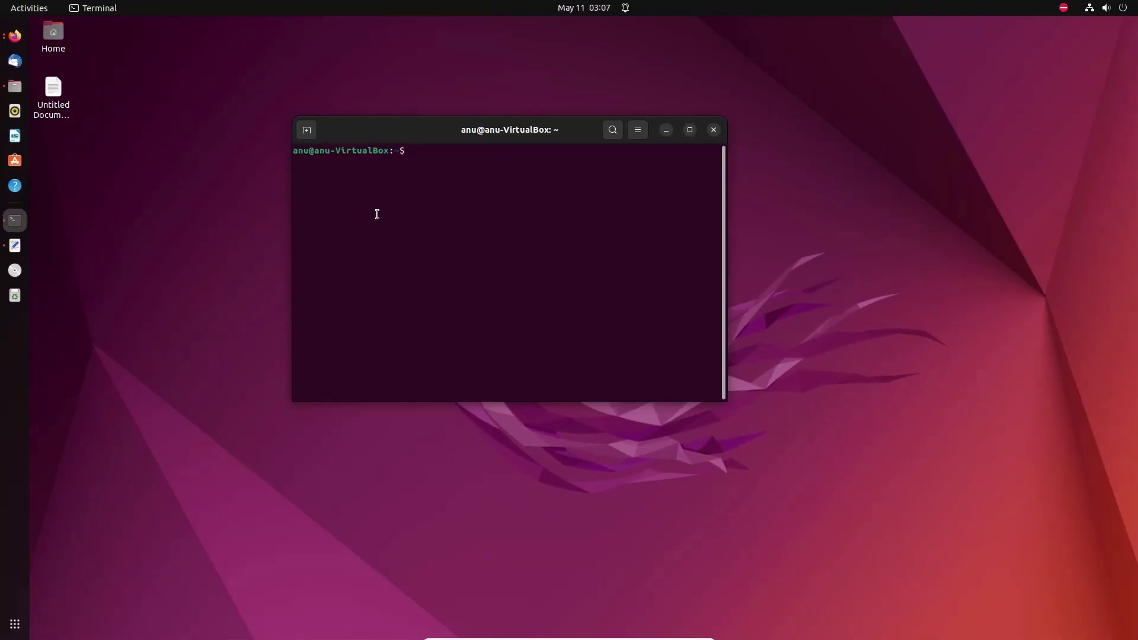
pyautogui.click(666, 130)
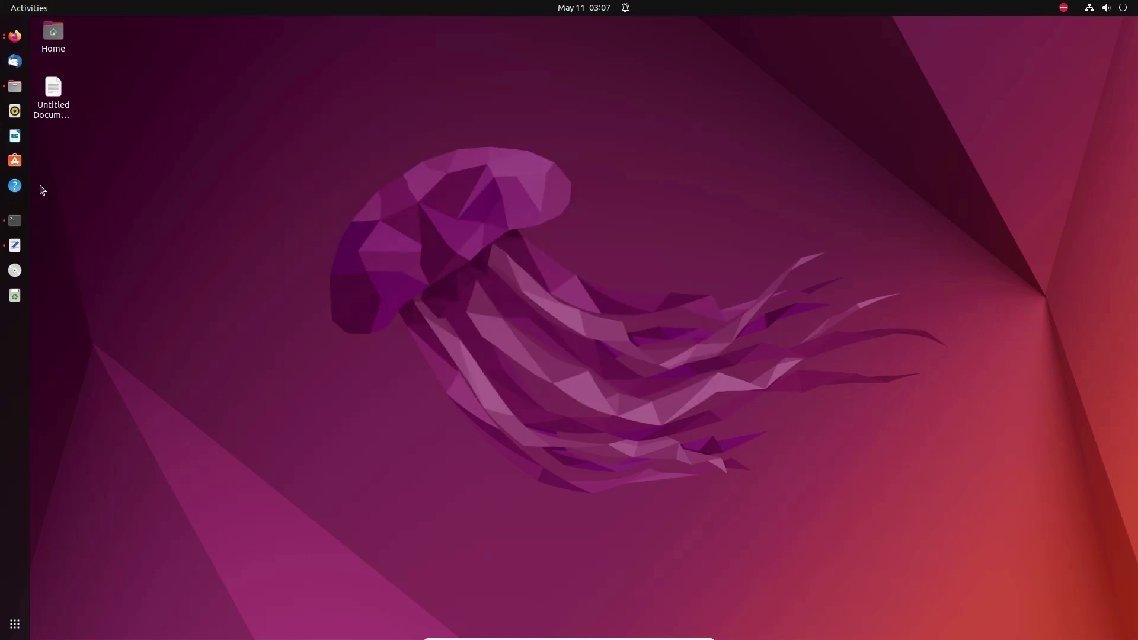
# Open jdk-20_linux-x64_bin.deb from the Downloads folder with Software Install, and minimize the Files window.
pyautogui.click(14, 95)
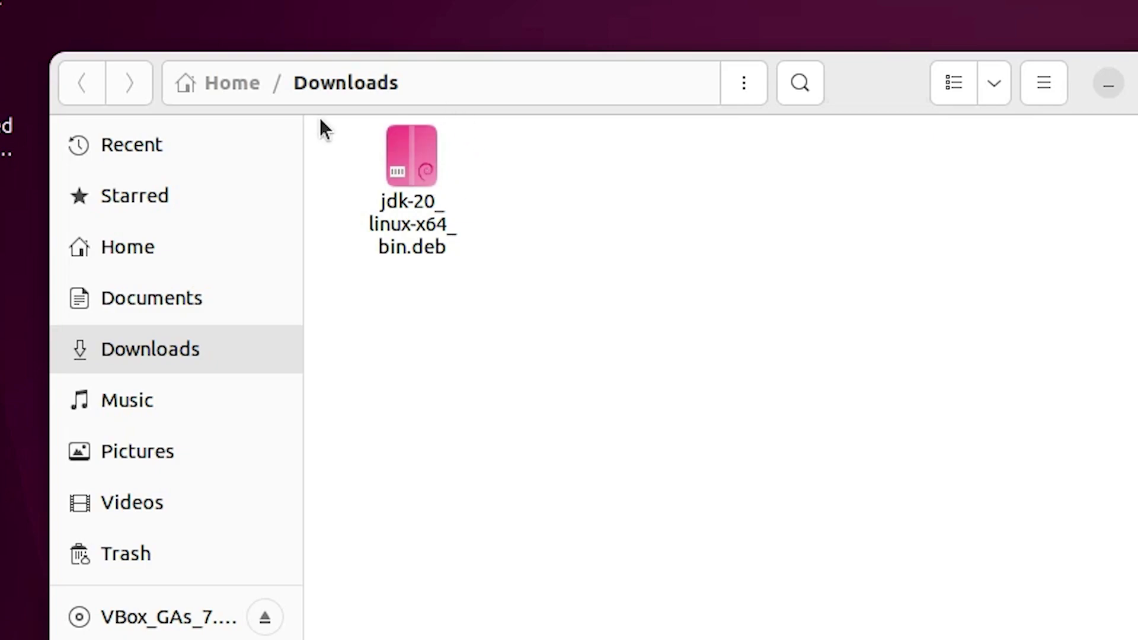
pyautogui.rightClick(400, 243)
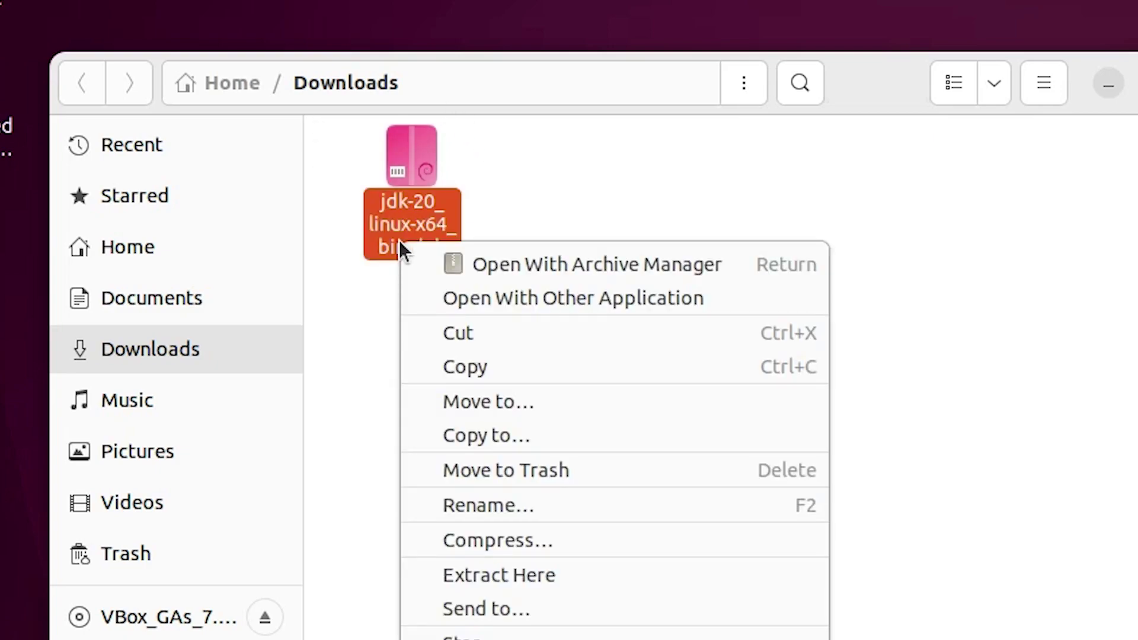
pyautogui.click(575, 298)
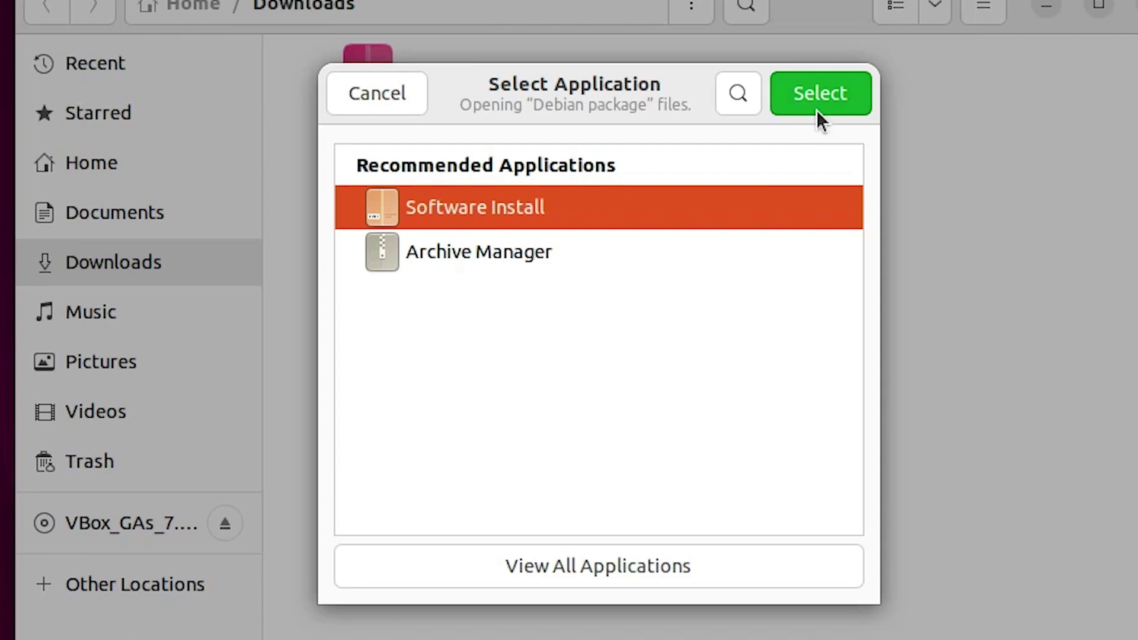
pyautogui.click(812, 94)
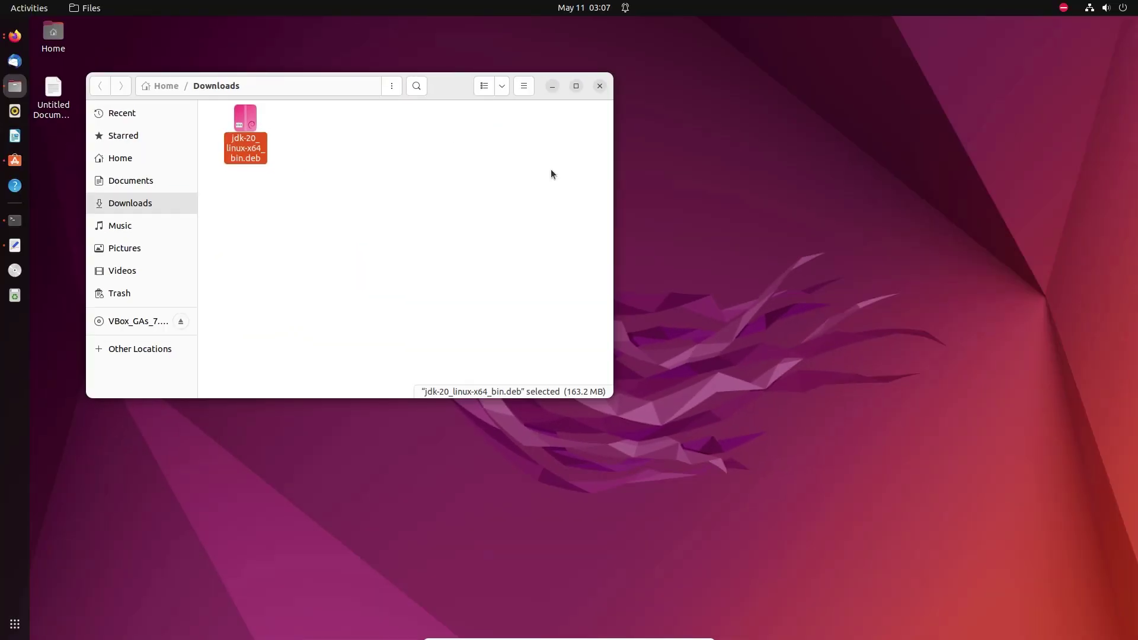
pyautogui.moveTo(510, 22); pyautogui.dragTo(645, 91)
pyautogui.click(93, 89)
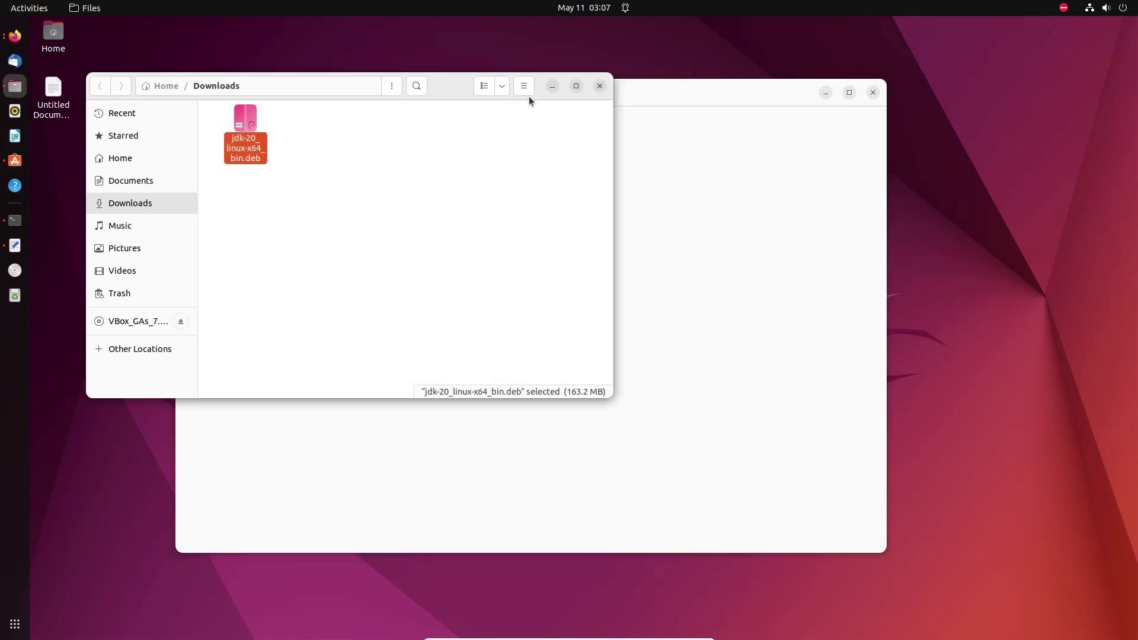
pyautogui.click(548, 90)
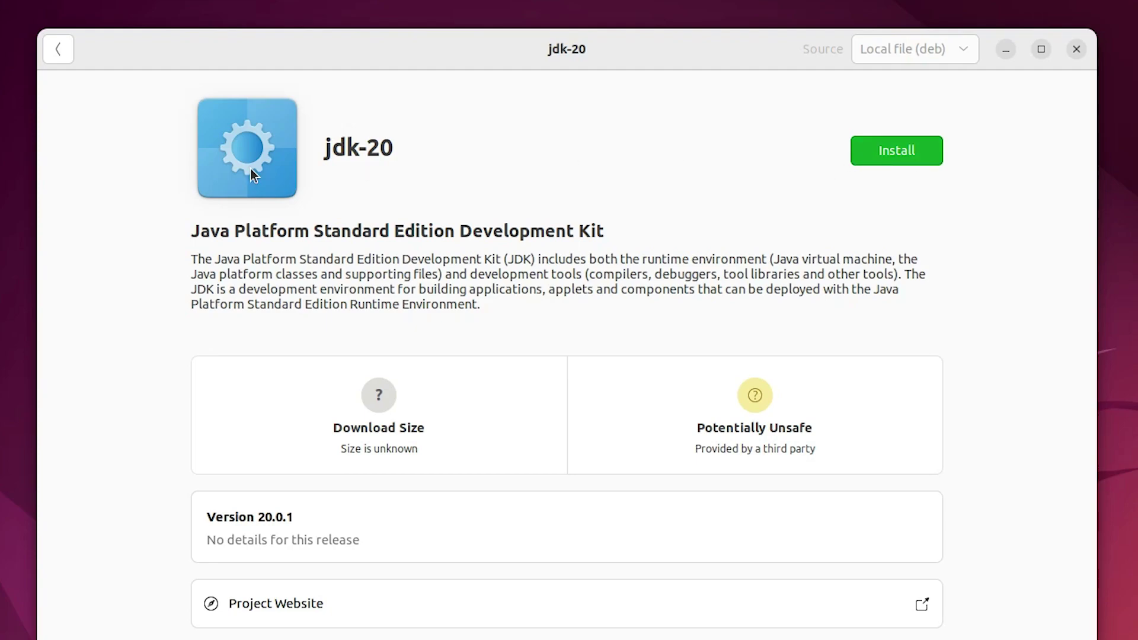
# Install the jdk-20 package, authenticating with the account password.
pyautogui.click(900, 161)
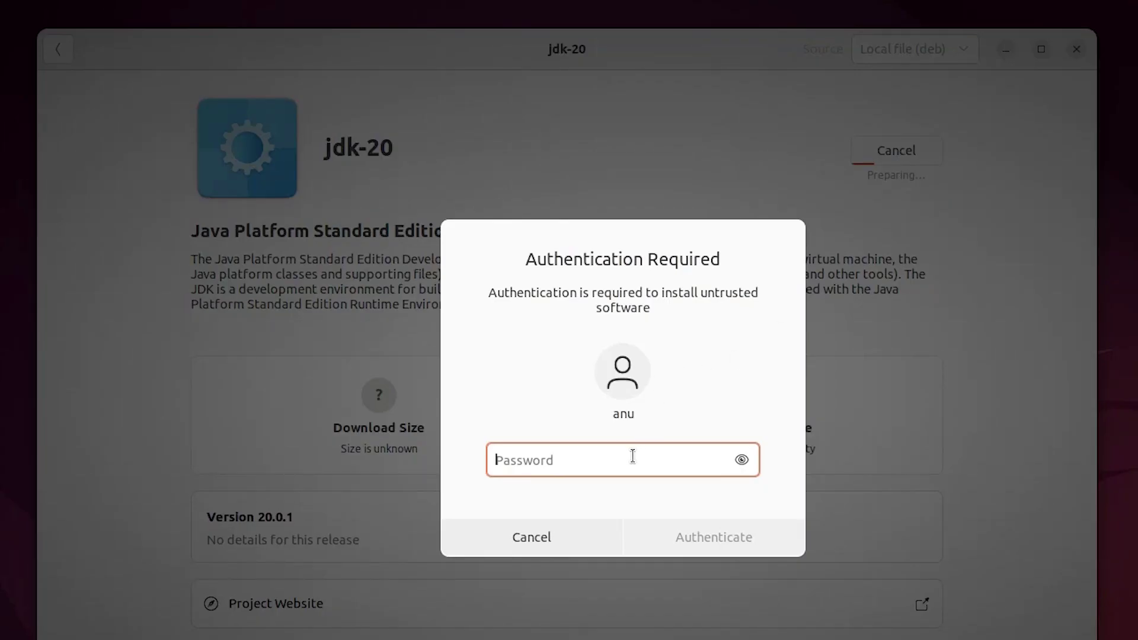
pyautogui.write('•••')
pyautogui.click(715, 534)
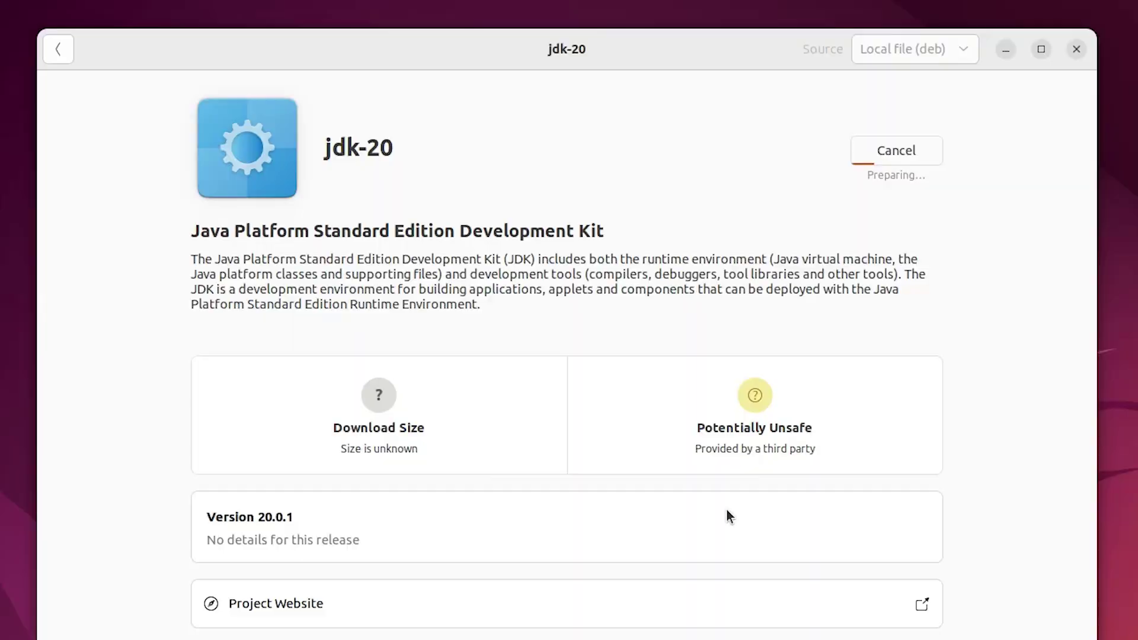
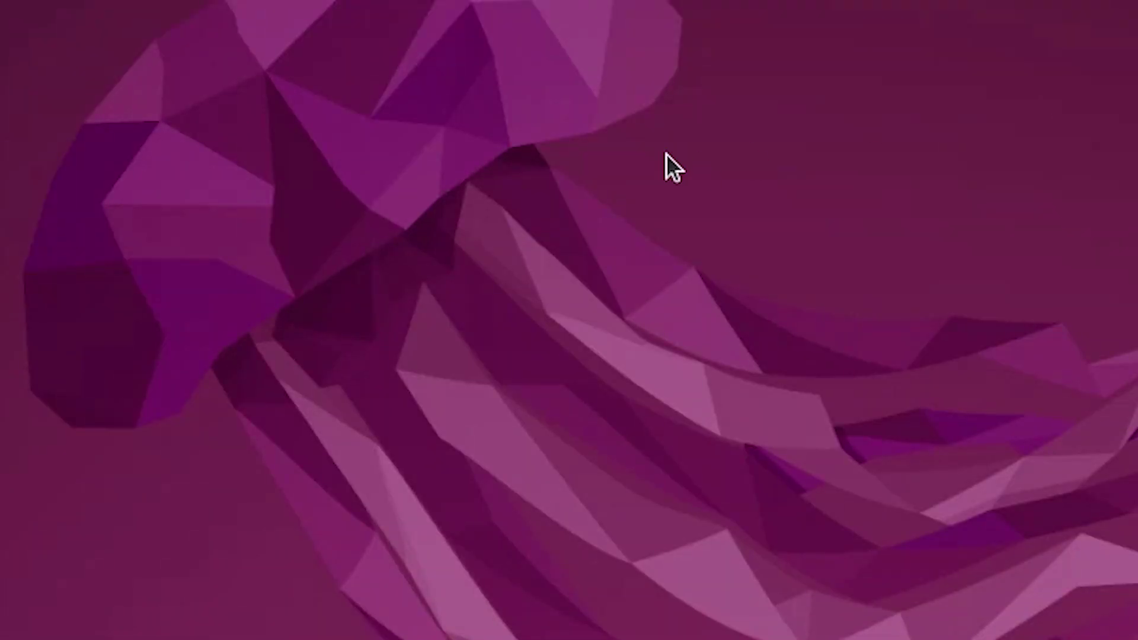
# Open the /usr/lib/jvm/jdk-20/bin folder in Files, starting from the Computer root under Other Locations.
pyautogui.click(46, 250)
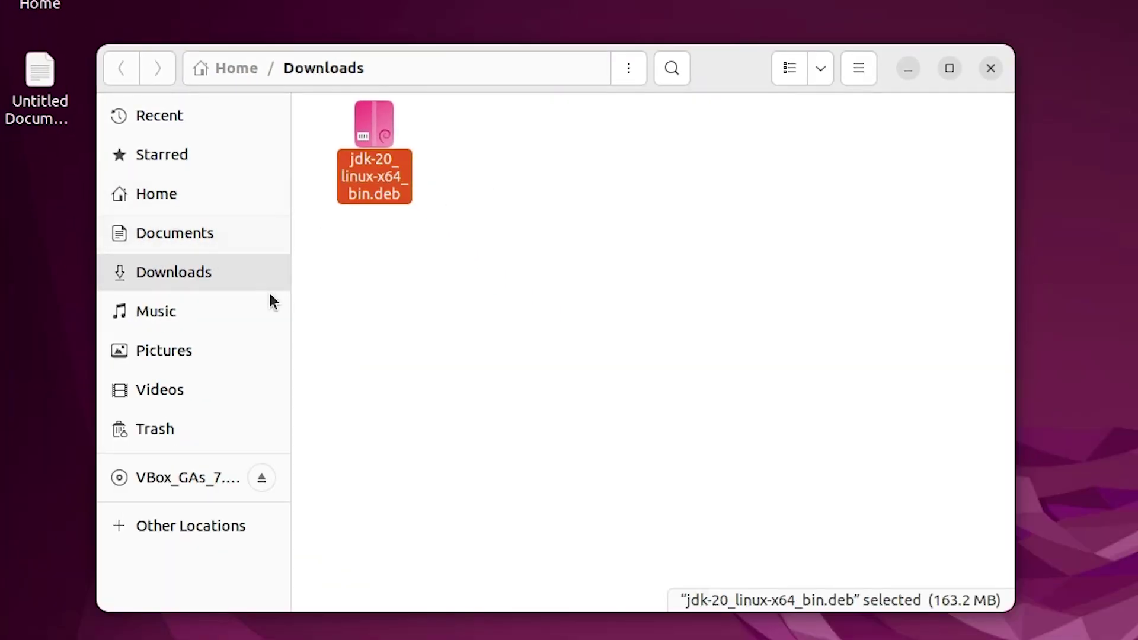
pyautogui.click(187, 525)
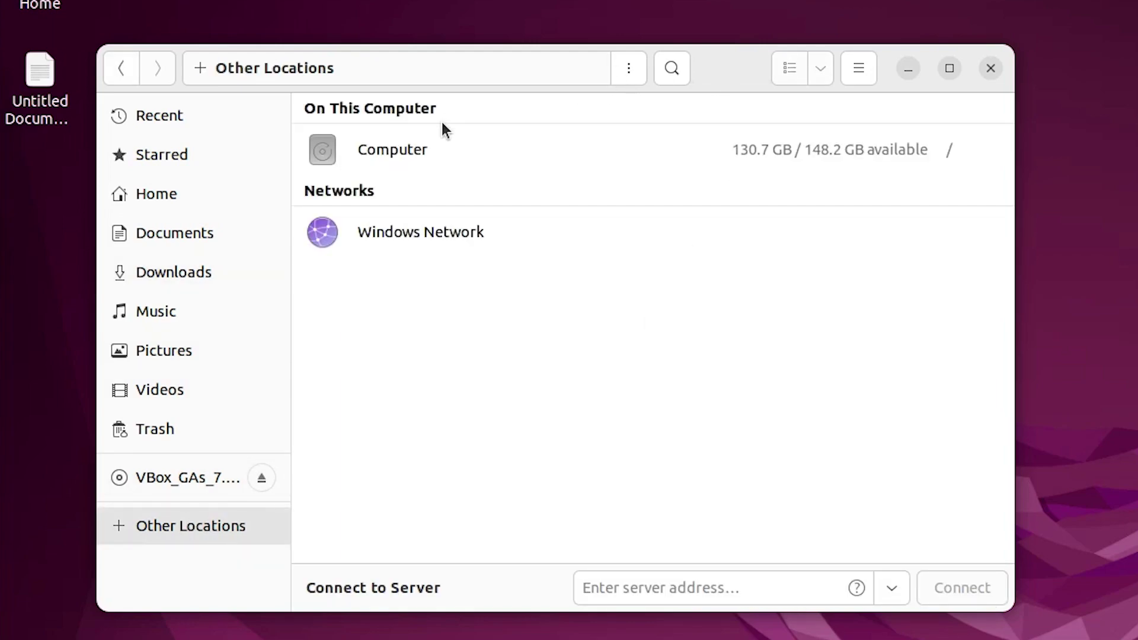
pyautogui.click(403, 155)
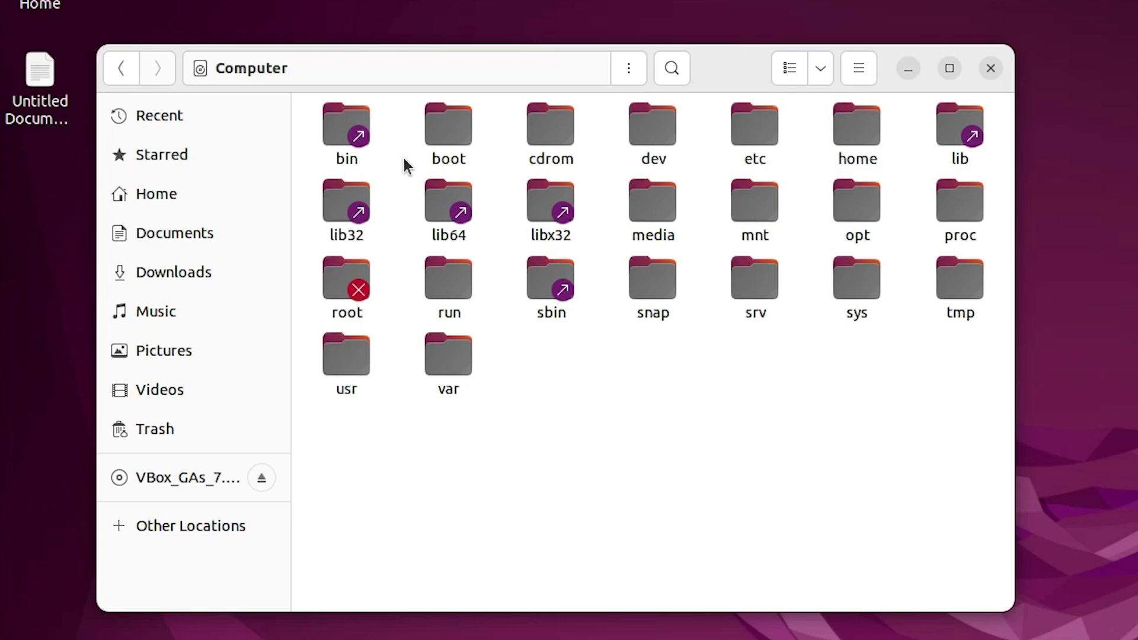
pyautogui.doubleClick(350, 359)
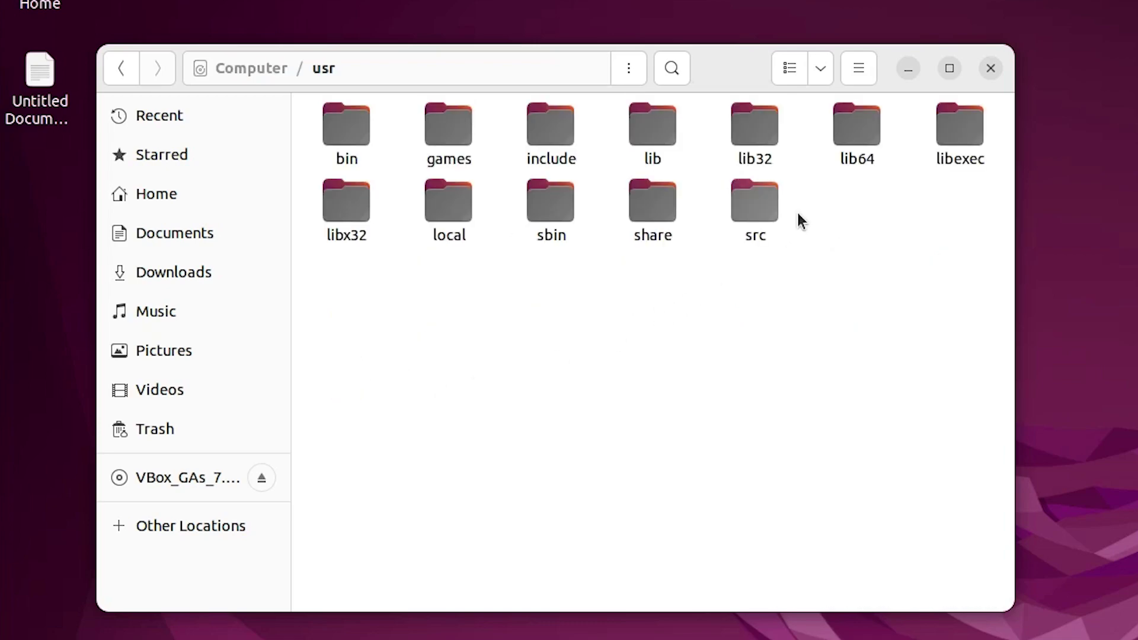
pyautogui.doubleClick(659, 140)
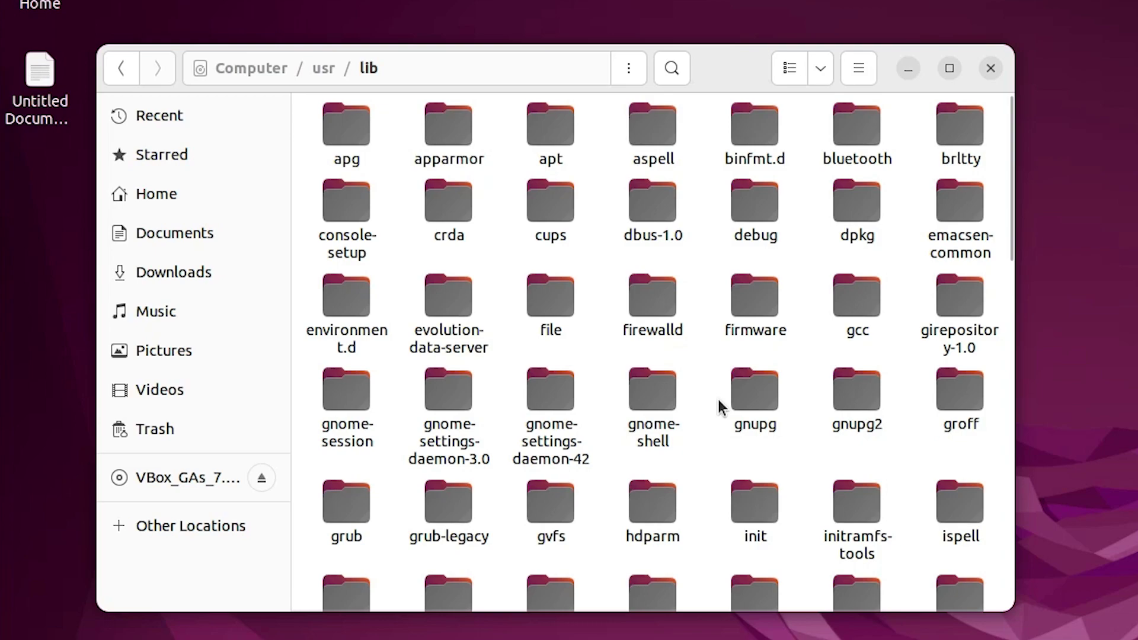
pyautogui.click(765, 325)
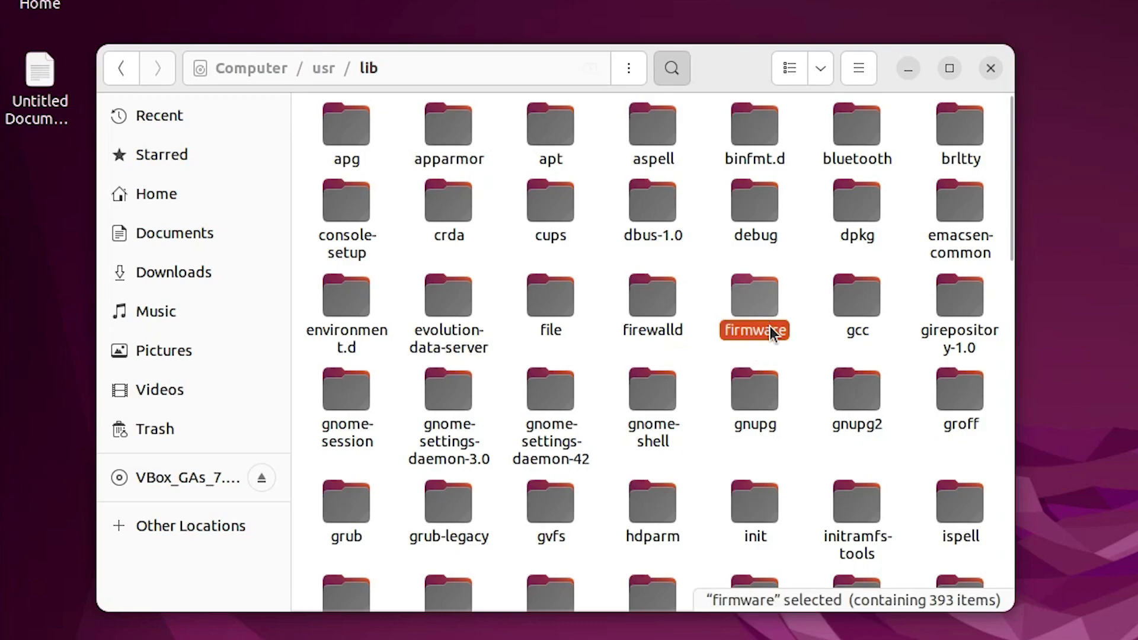
pyautogui.scroll(-3, 359, 535)
pyautogui.click(359, 535)
pyautogui.scroll(-1, 362, 484)
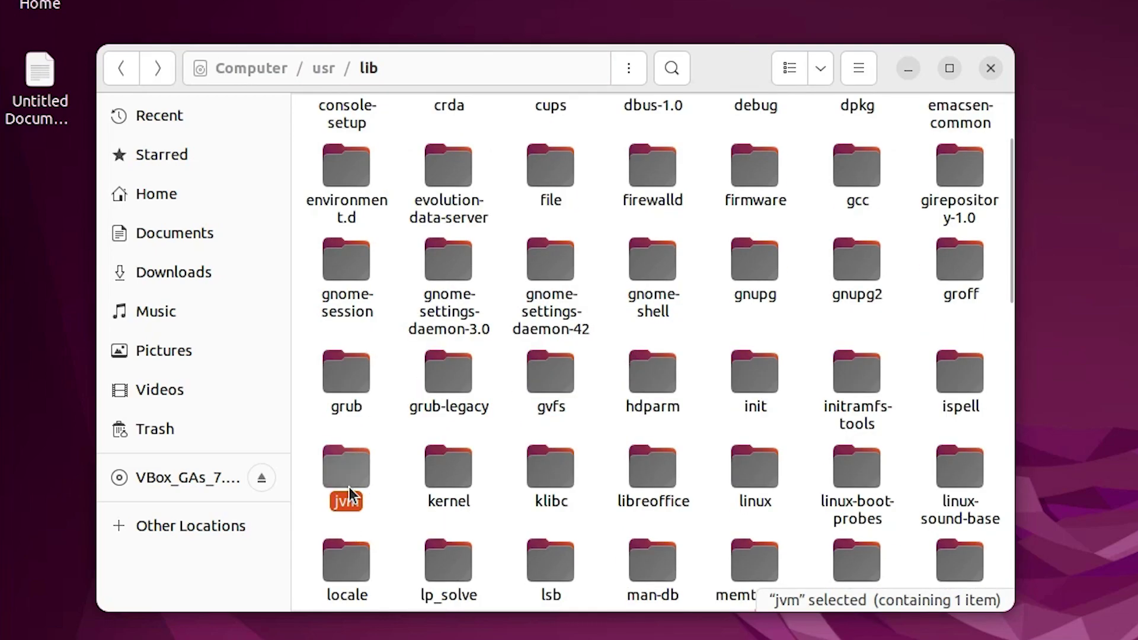
pyautogui.doubleClick(350, 488)
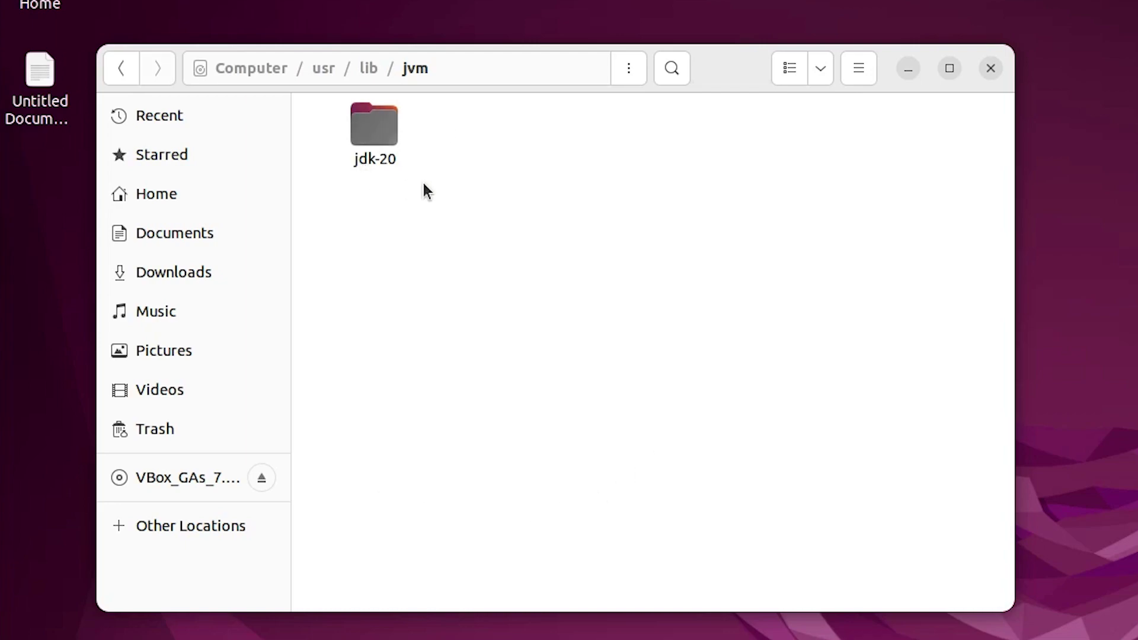
pyautogui.doubleClick(376, 147)
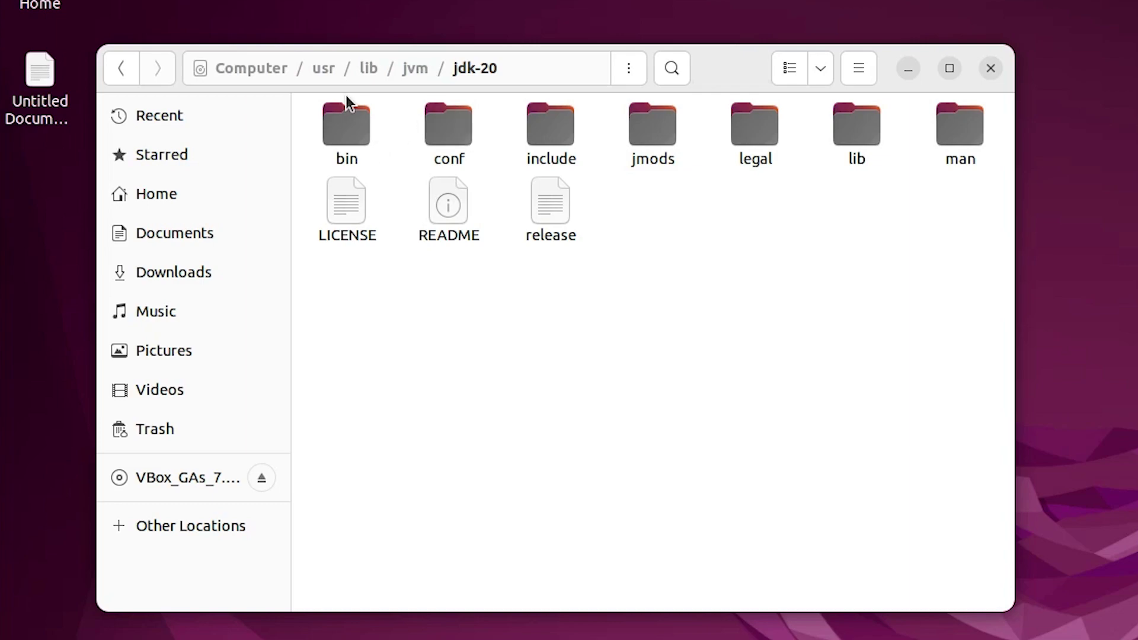
pyautogui.doubleClick(337, 119)
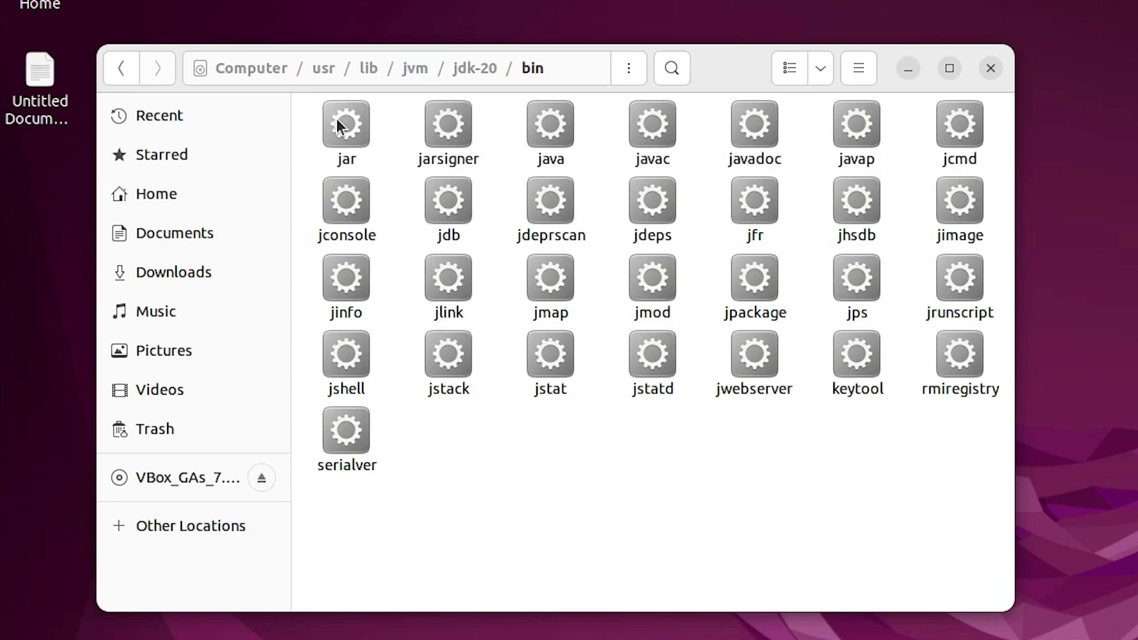
# Locate the java and javac executables and copy the bin folder's full path, /usr/lib/jvm/jdk-20/bin/.
pyautogui.click(550, 140)
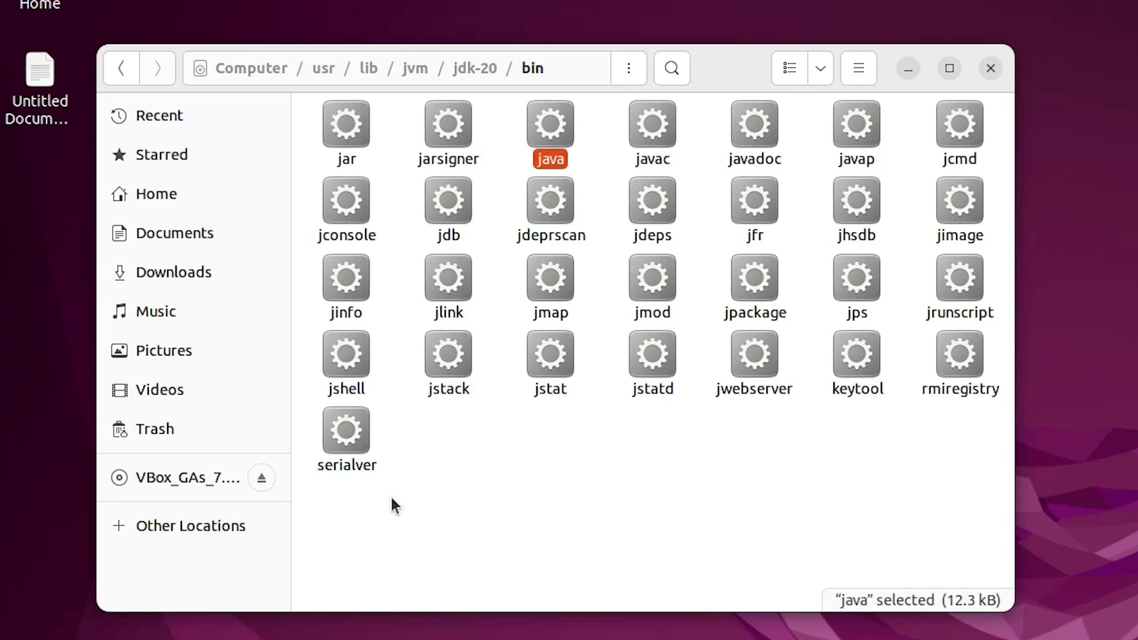
pyautogui.click(642, 144)
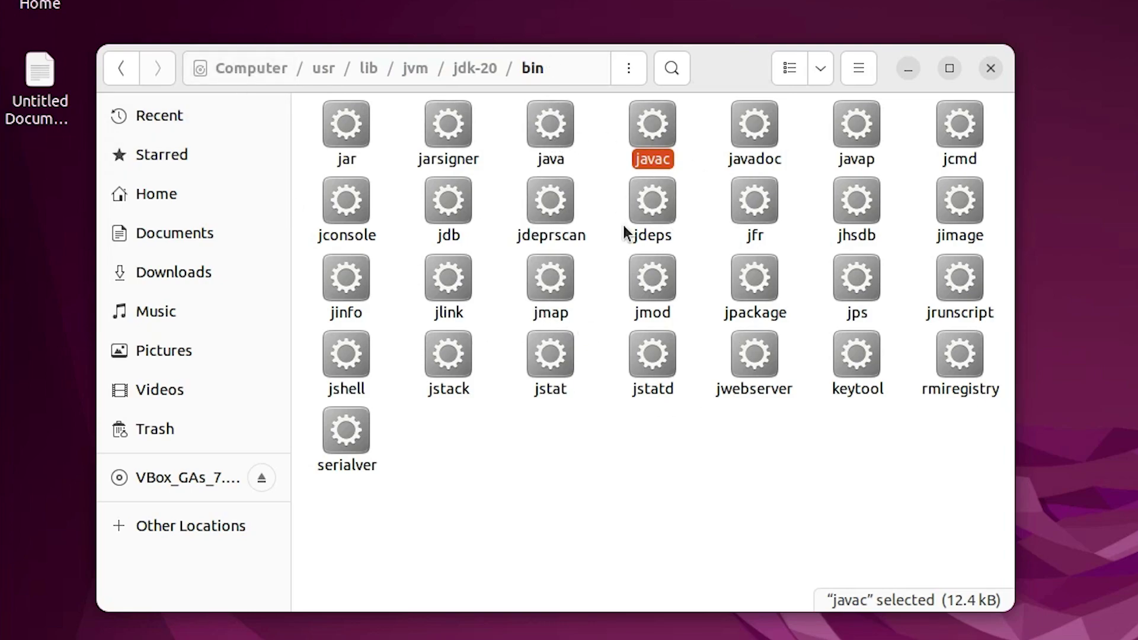
pyautogui.hotkey('ctrl', 'l')
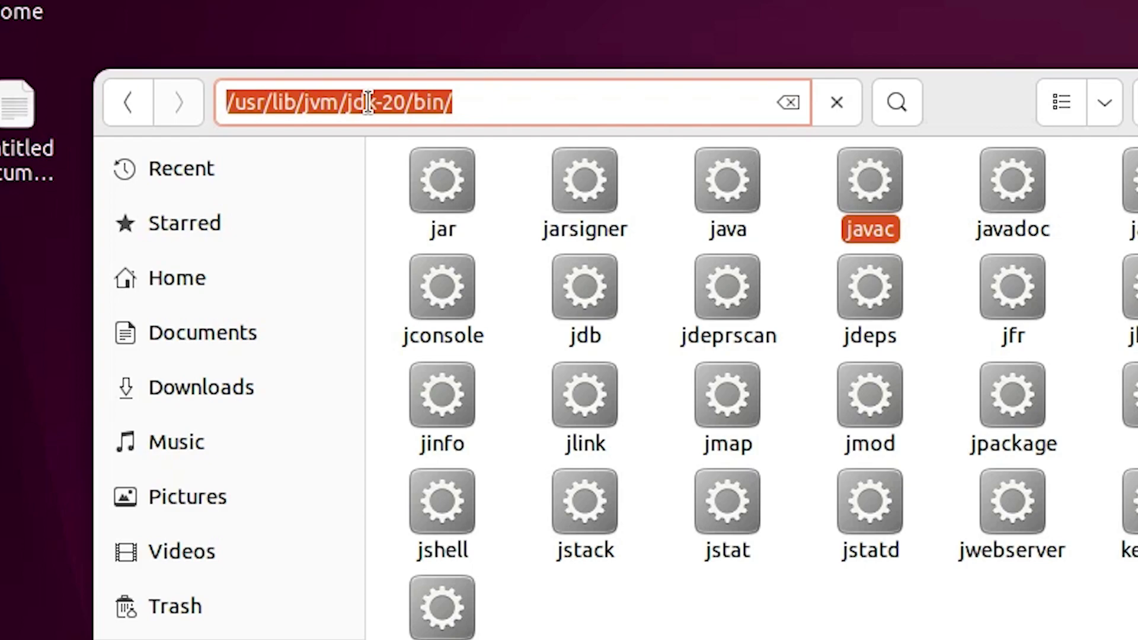
pyautogui.rightClick(368, 102)
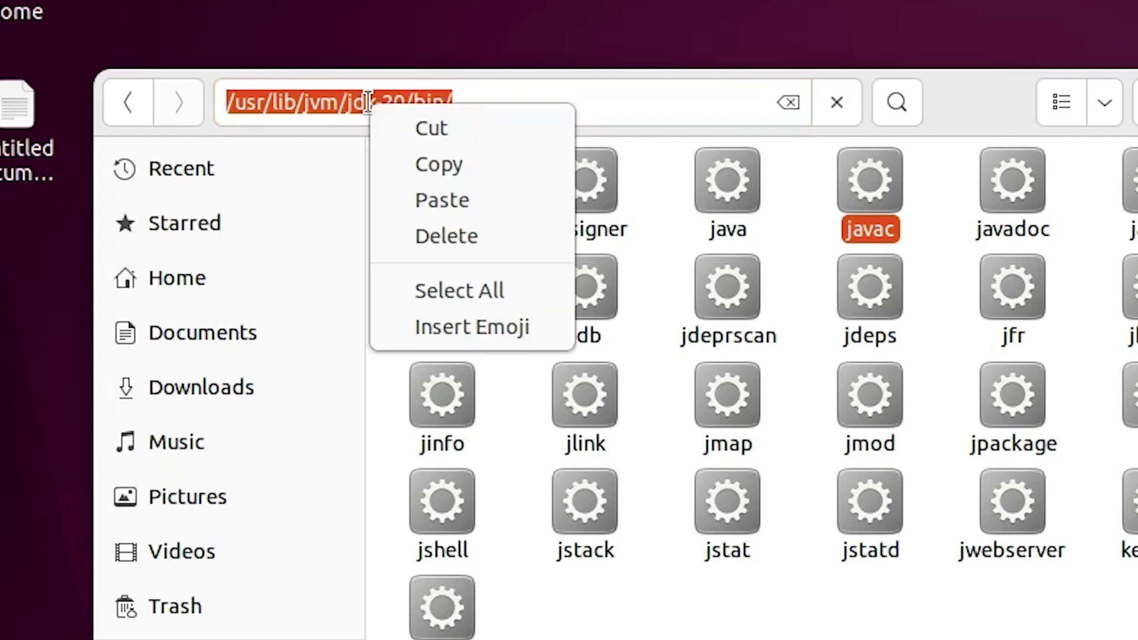
pyautogui.click(461, 159)
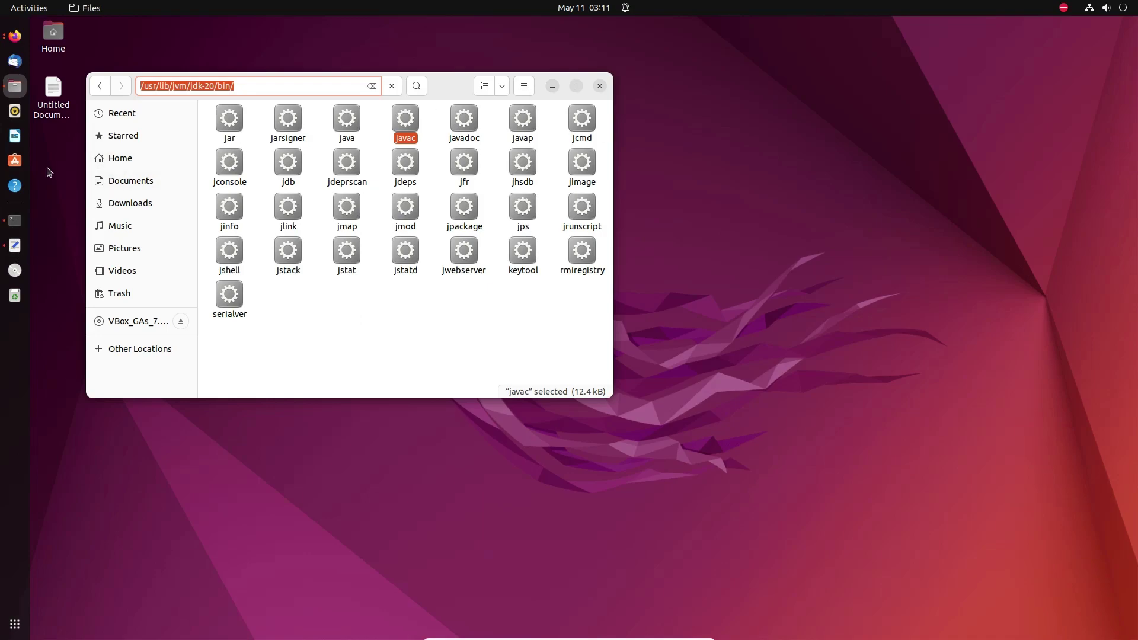
# Open the untitled text document on the desktop and replace "path" in the java update-alternatives command with /usr/lib/jvm/jdk-20/bin/.
pyautogui.doubleClick(55, 110)
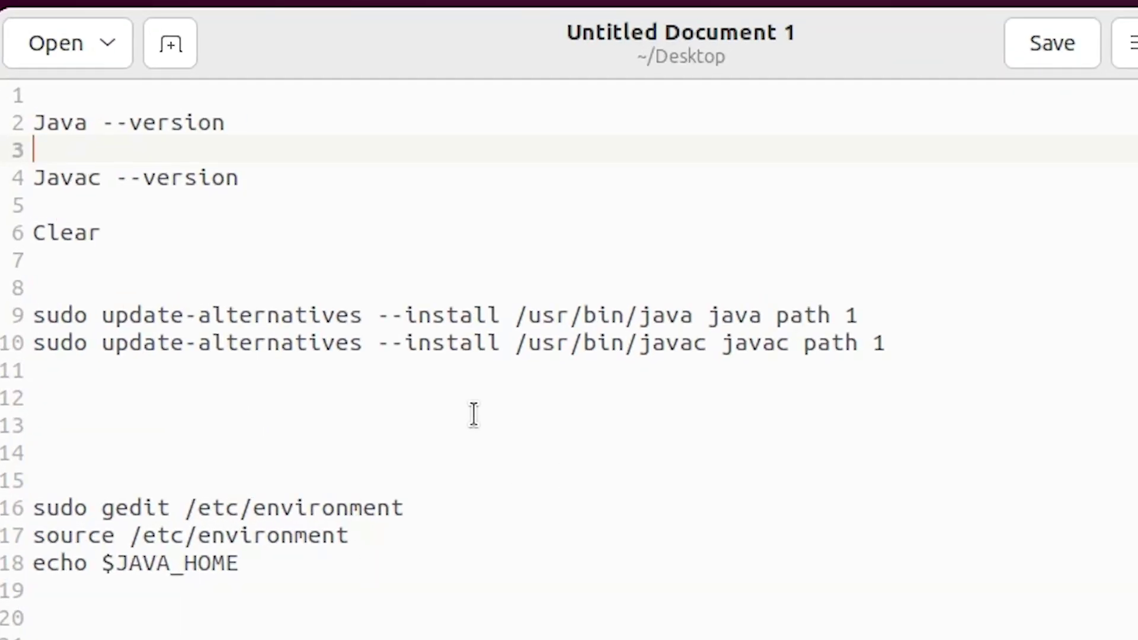
pyautogui.moveTo(874, 315); pyautogui.dragTo(41, 316)
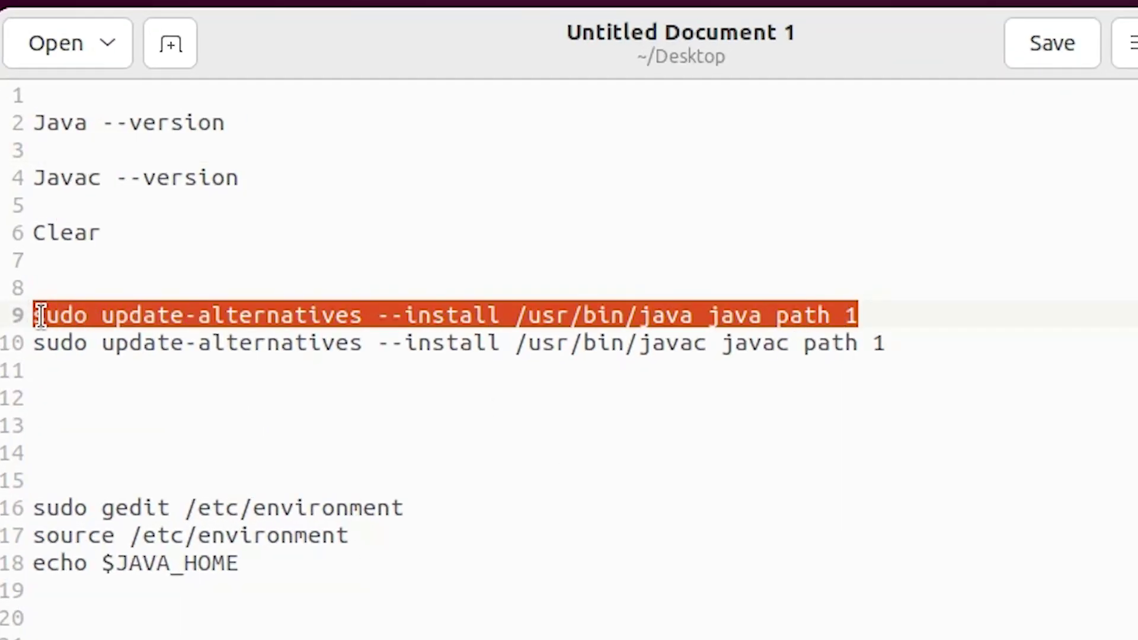
pyautogui.moveTo(885, 343); pyautogui.dragTo(33, 342)
pyautogui.click(789, 364)
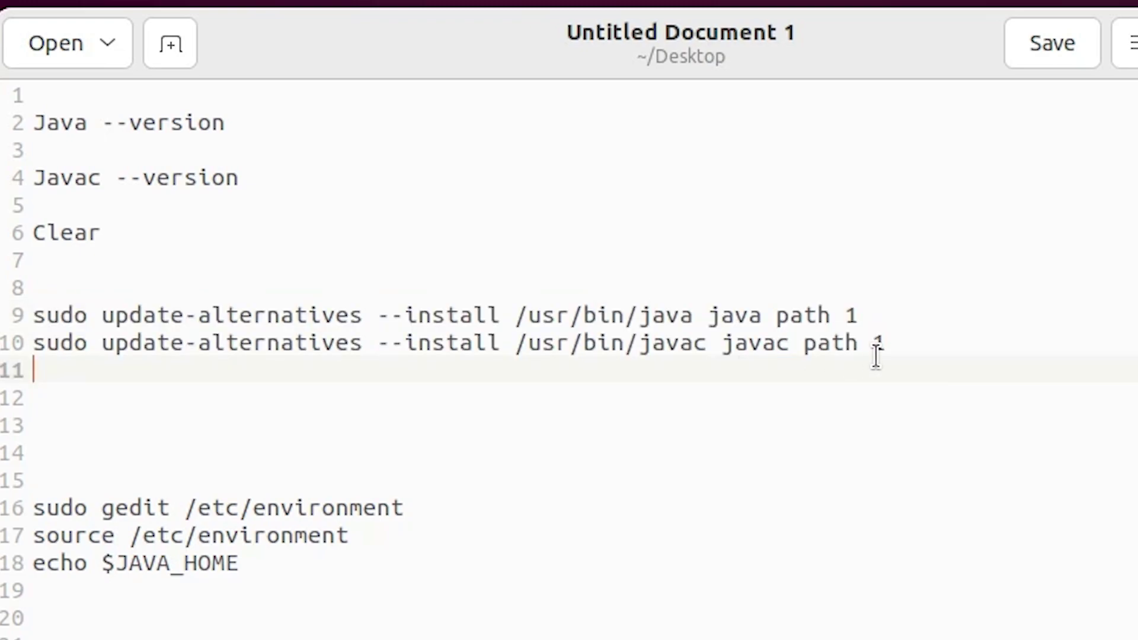
pyautogui.click(812, 341)
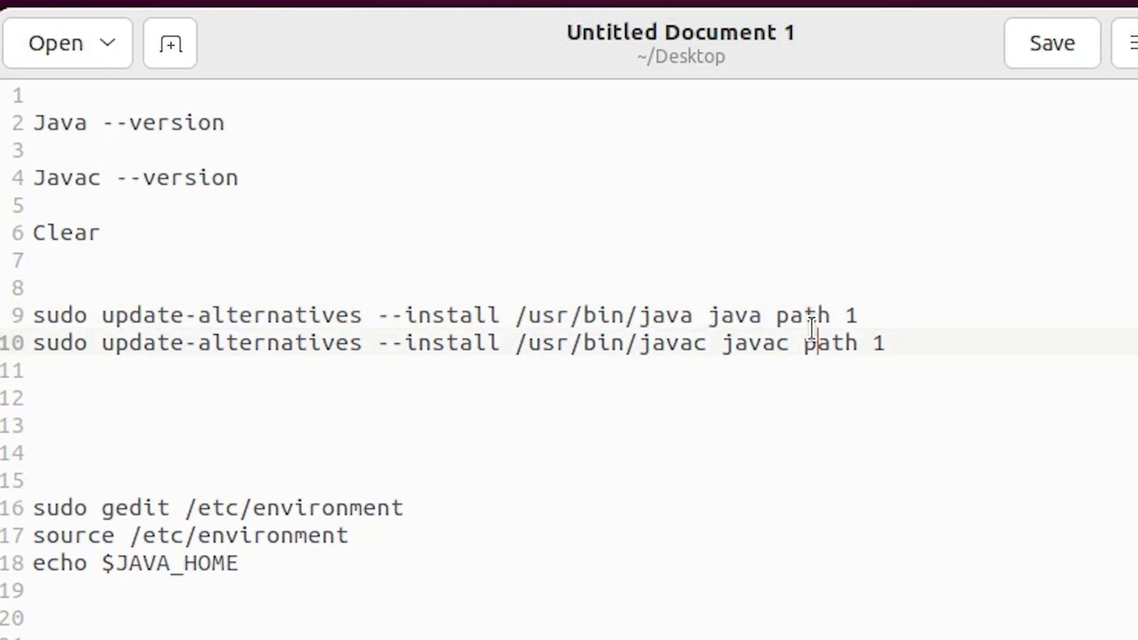
pyautogui.doubleClick(804, 315)
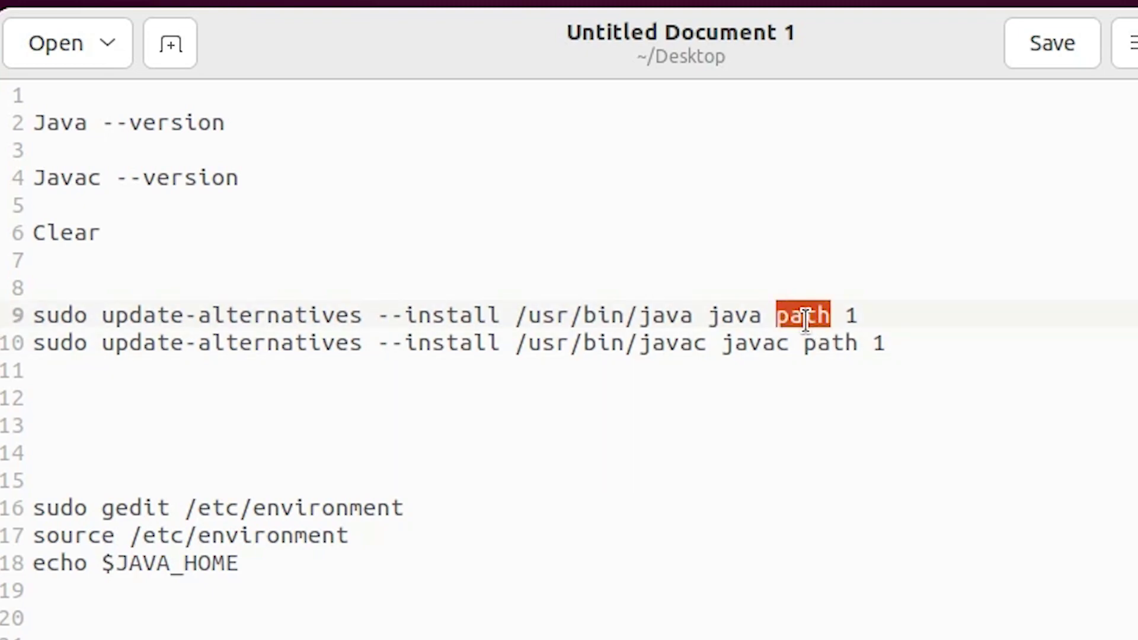
pyautogui.hotkey('ctrl', 'v')
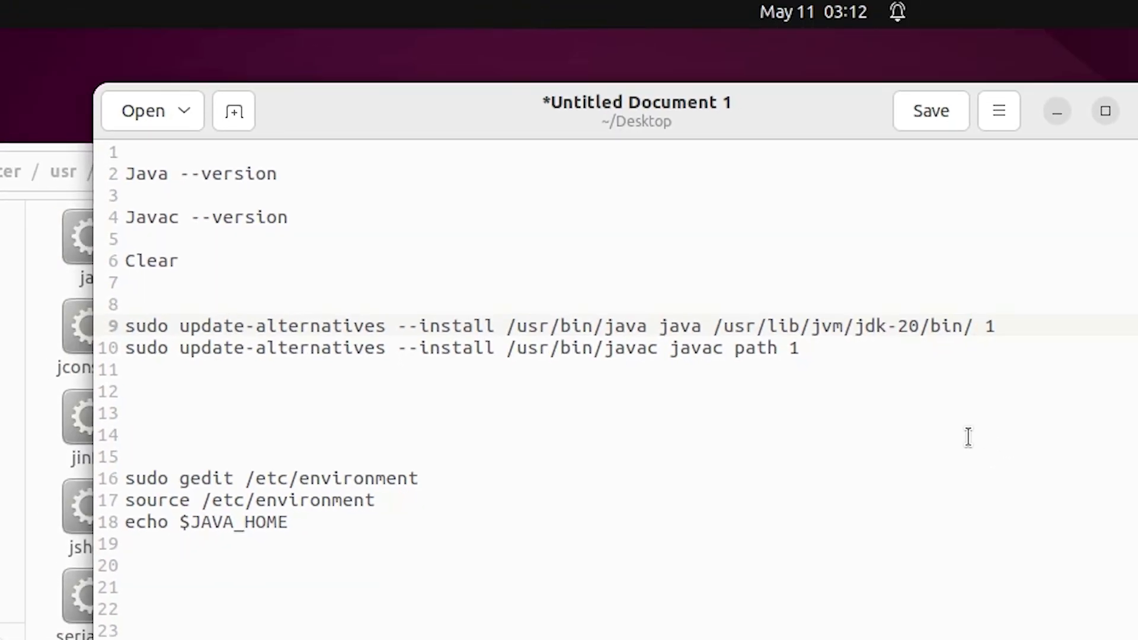
# Append java to the JDK path on line 9 and copy the completed update-alternatives command.
pyautogui.moveTo(1006, 326); pyautogui.dragTo(69, 315)
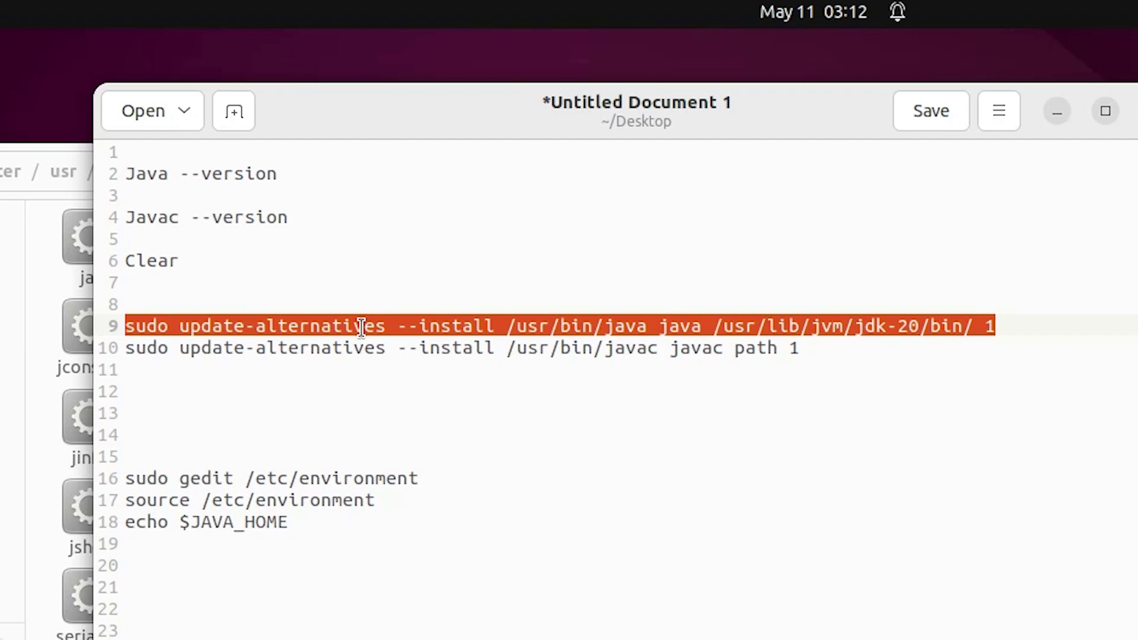
pyautogui.click(911, 339)
pyautogui.click(984, 320)
pyautogui.write('java')
pyautogui.moveTo(1045, 328); pyautogui.dragTo(95, 332)
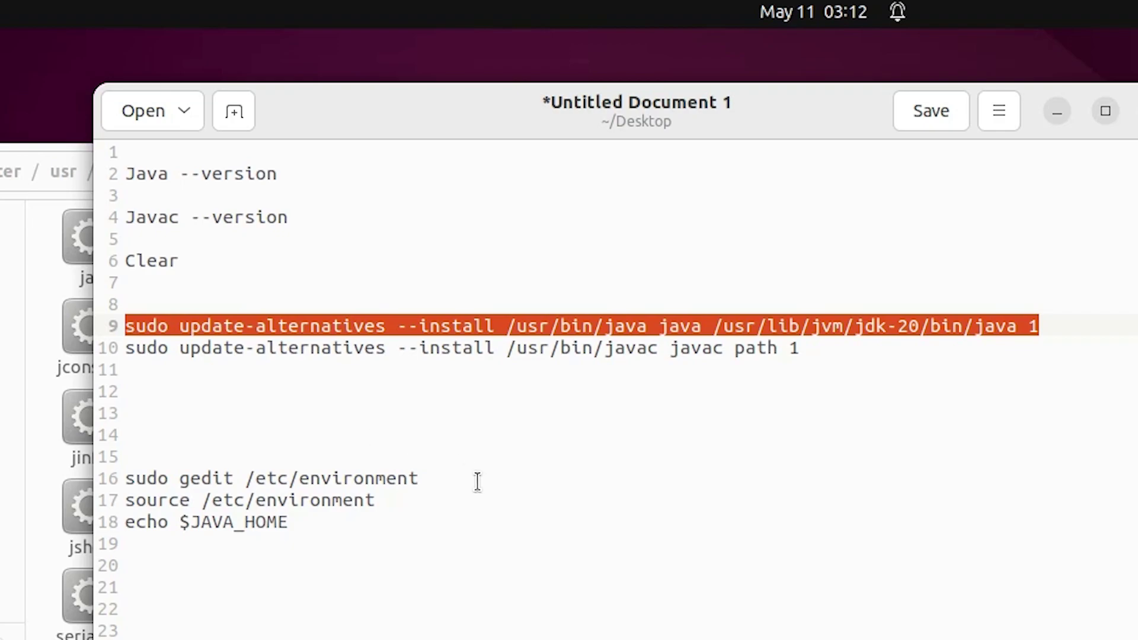
# Run sudo update-alternatives --install /usr/bin/java java /usr/lib/jvm/jdk-20/bin/java 1 in the terminal, authenticating with the account password.
pyautogui.hotkey('alt', 'Tab')
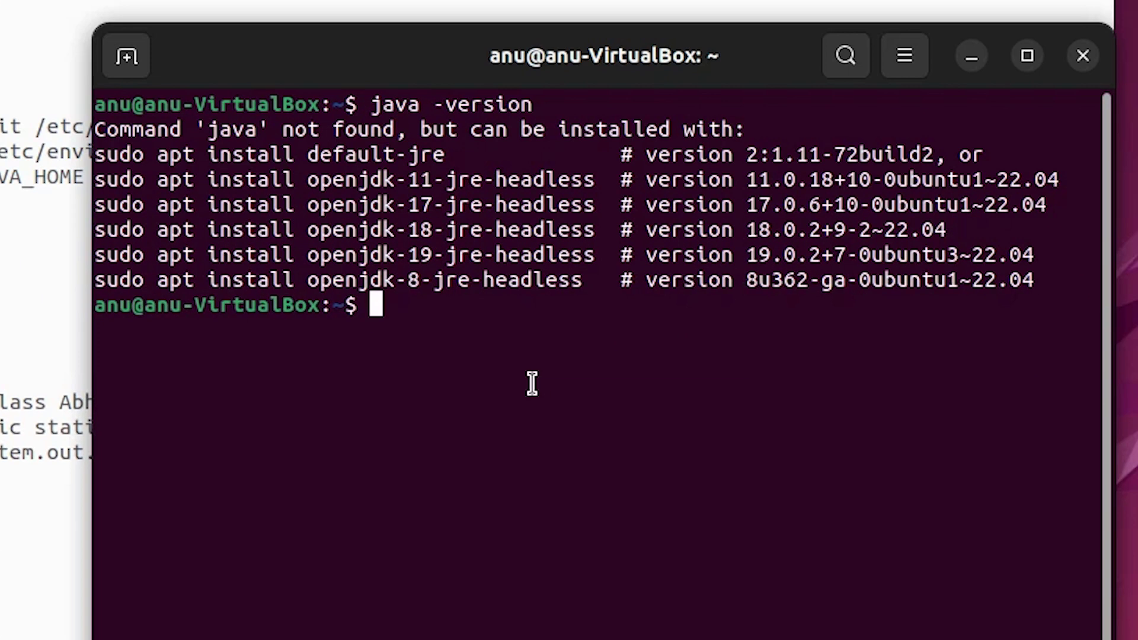
pyautogui.rightClick(532, 384)
pyautogui.click(656, 474)
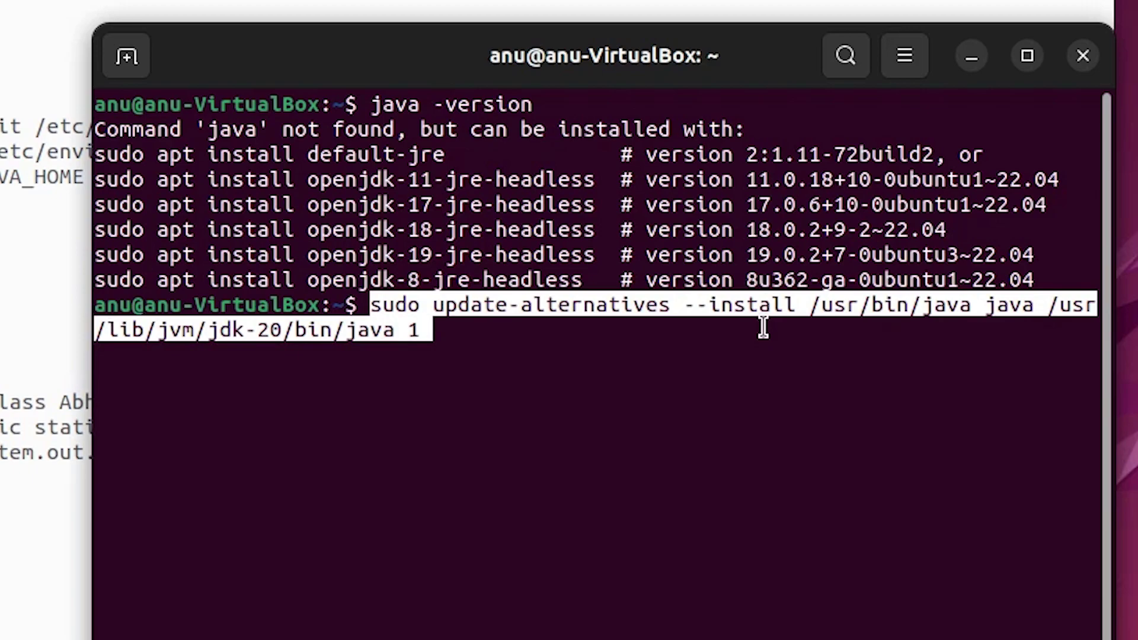
pyautogui.press('Return')
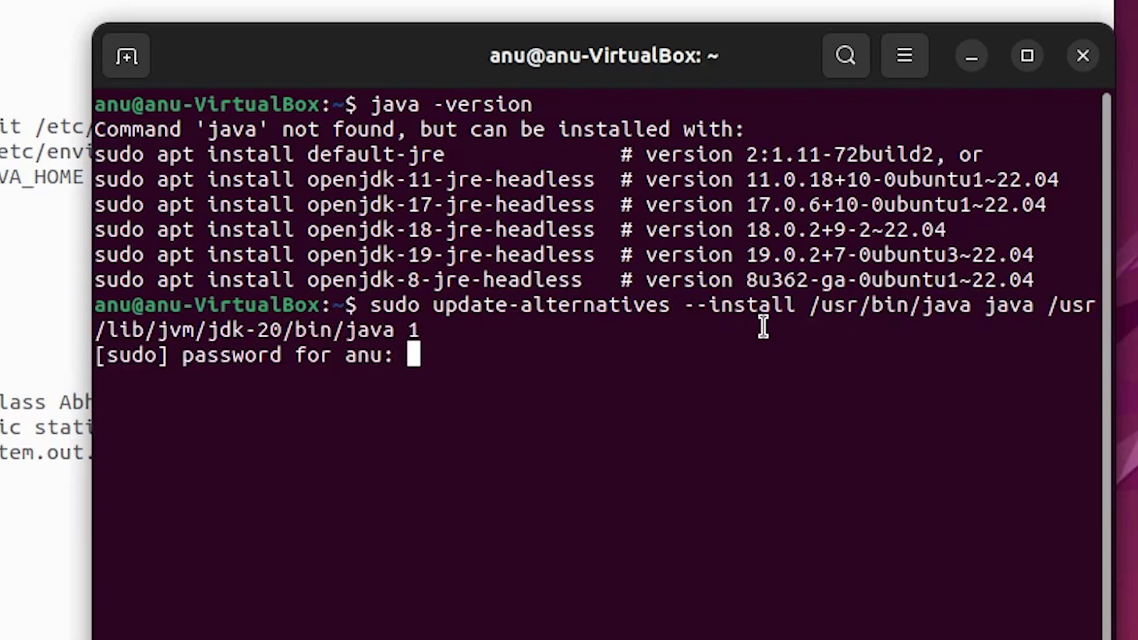
pyautogui.press('Return')
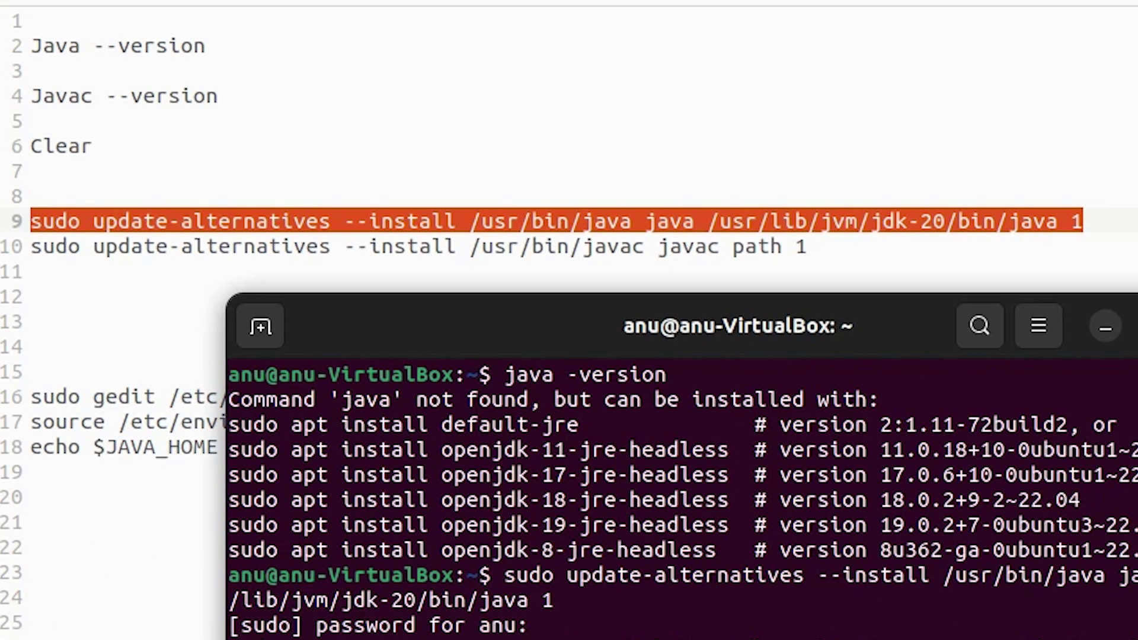
pyautogui.click(686, 402)
pyautogui.doubleClick(754, 247)
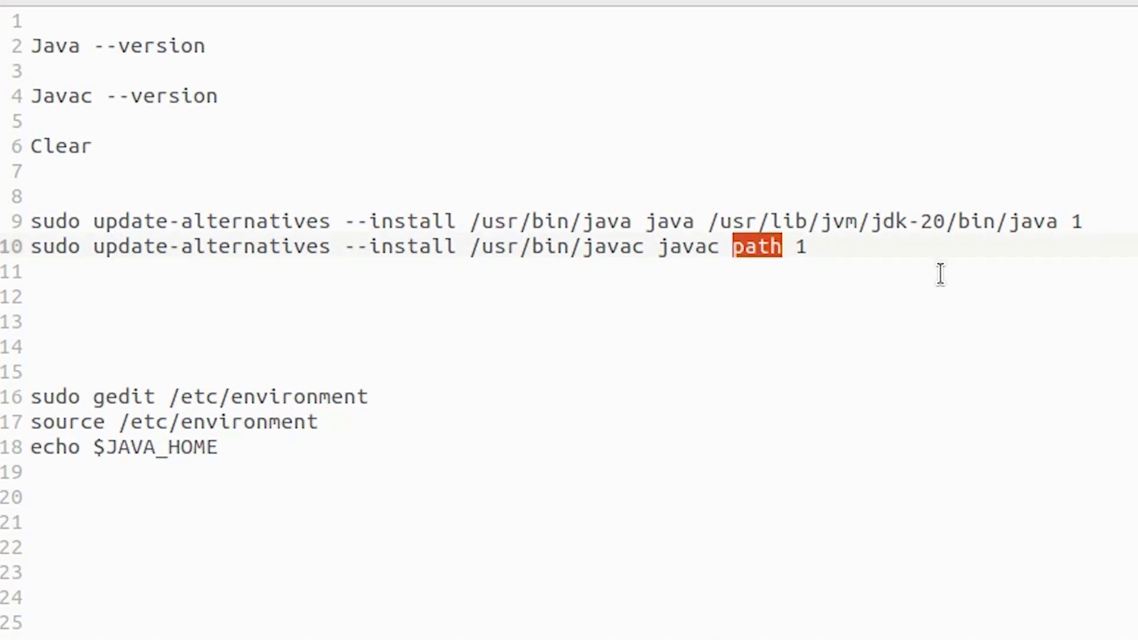
pyautogui.hotkey('ctrl', 'v')
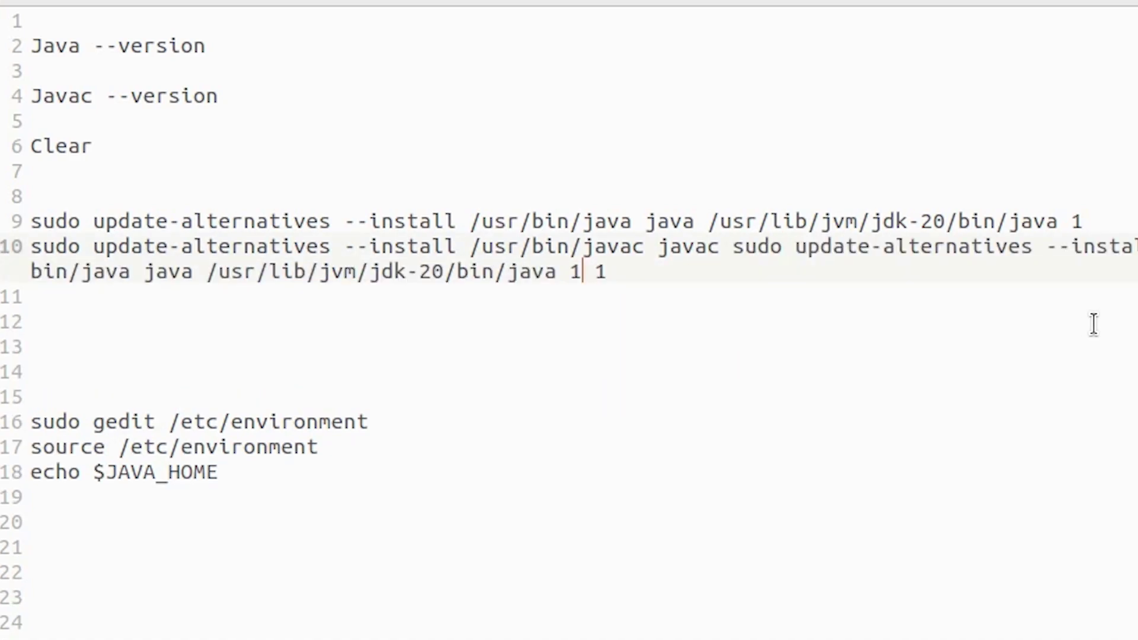
pyautogui.hotkey('ctrl', 'z')
# Replace "path" in the javac command on line 10 with the copied line 9 path, extended to /usr/lib/jvm/jdk-20/bin/javac.
pyautogui.click(715, 221)
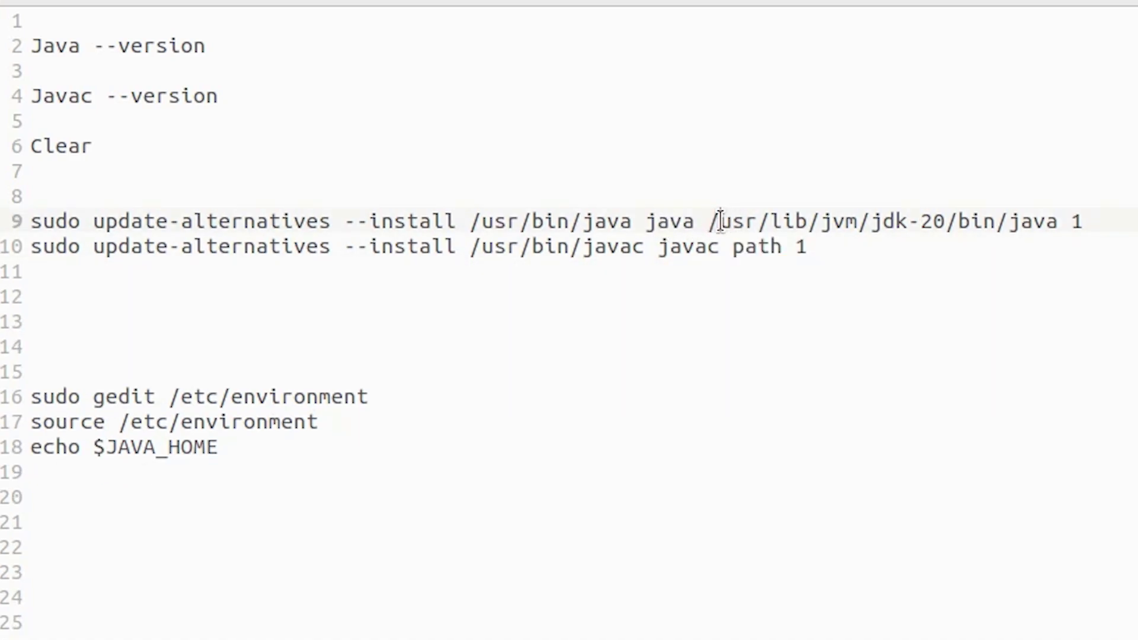
pyautogui.moveTo(715, 221); pyautogui.dragTo(958, 221)
pyautogui.click(688, 221)
pyautogui.moveTo(708, 221); pyautogui.dragTo(1057, 223)
pyautogui.hotkey('ctrl', 'c')
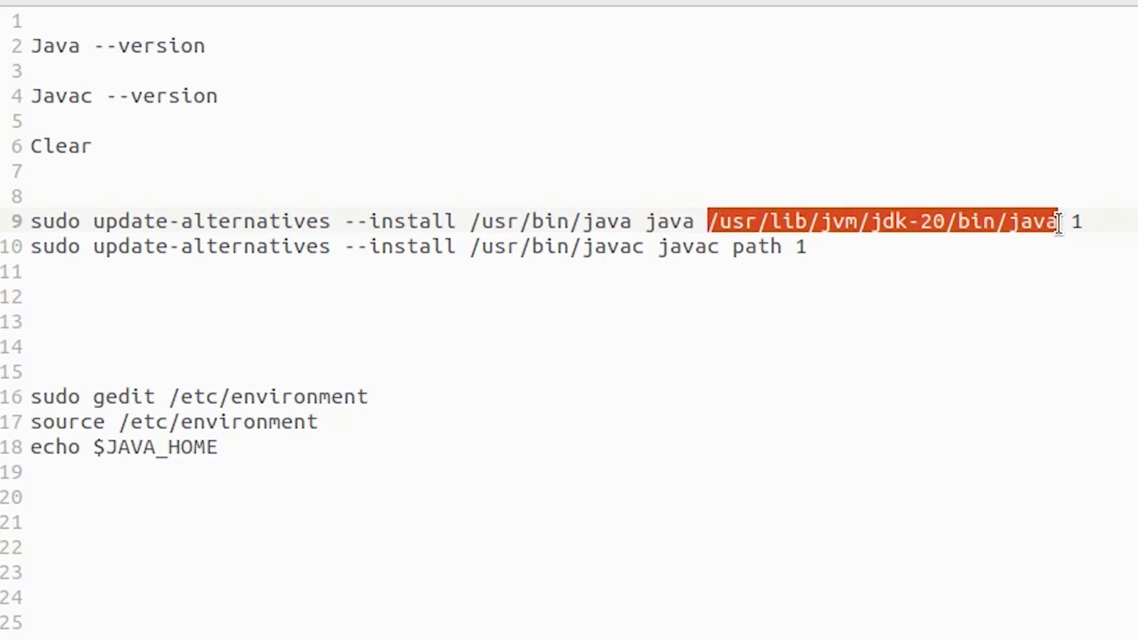
pyautogui.doubleClick(752, 248)
pyautogui.hotkey('ctrl', 'v')
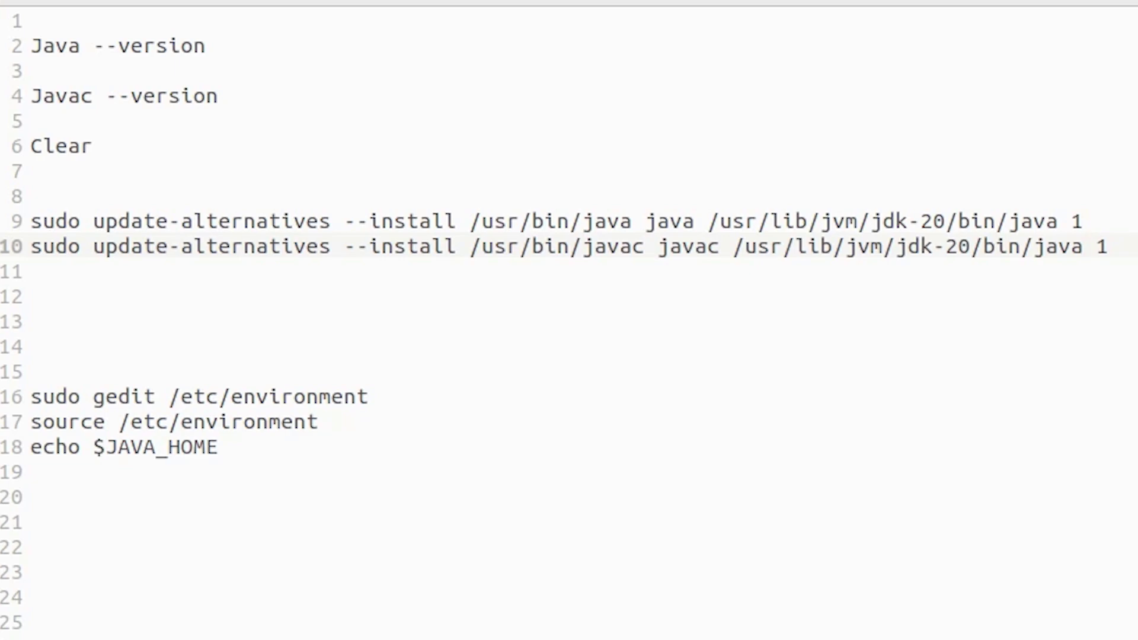
pyautogui.write('c')
# Copy the javac command from line 10 and run sudo update-alternatives --install /usr/bin/javac javac /usr/lib/jvm/jdk-20/bin/javac 1 in the terminal.
pyautogui.moveTo(1122, 247); pyautogui.dragTo(37, 249)
pyautogui.rightClick(104, 246)
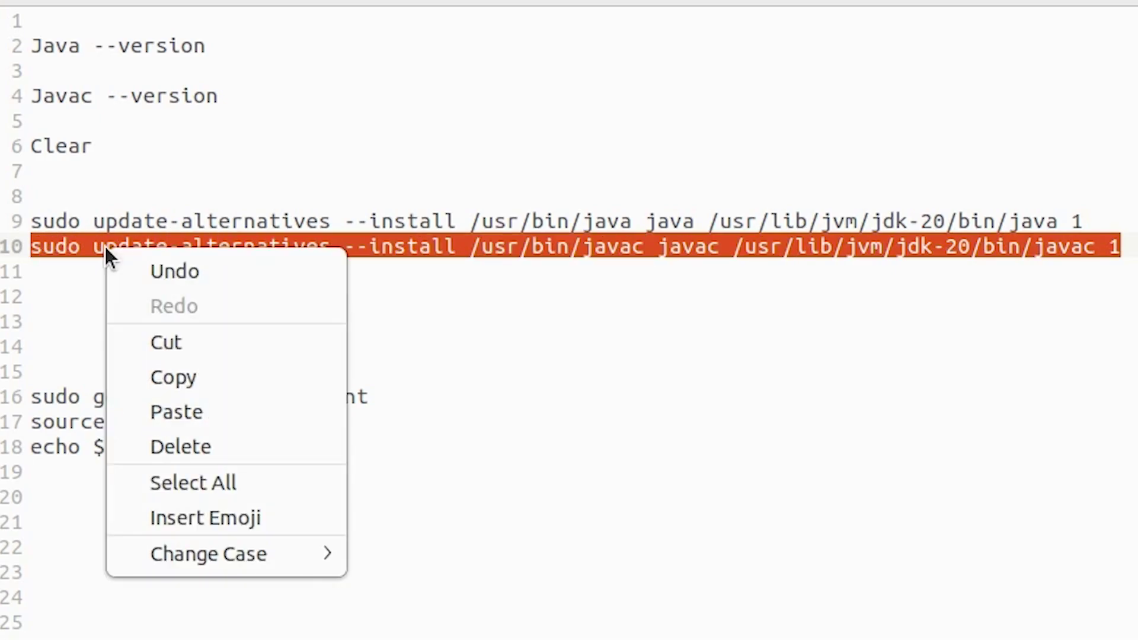
pyautogui.click(198, 374)
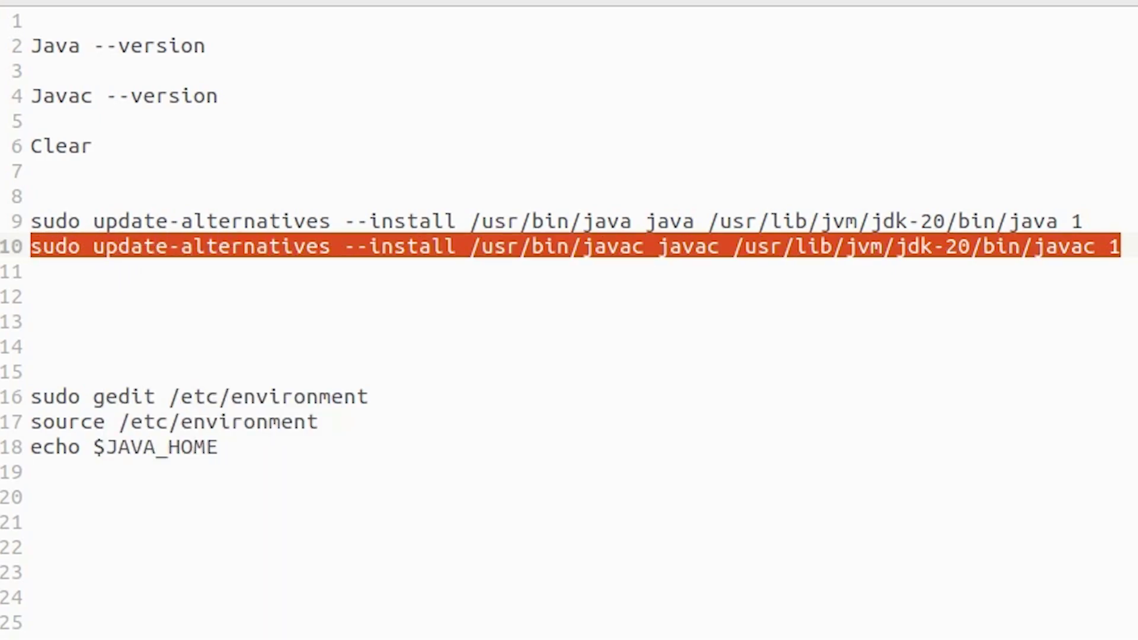
pyautogui.hotkey('alt', 'Tab')
pyautogui.rightClick(581, 398)
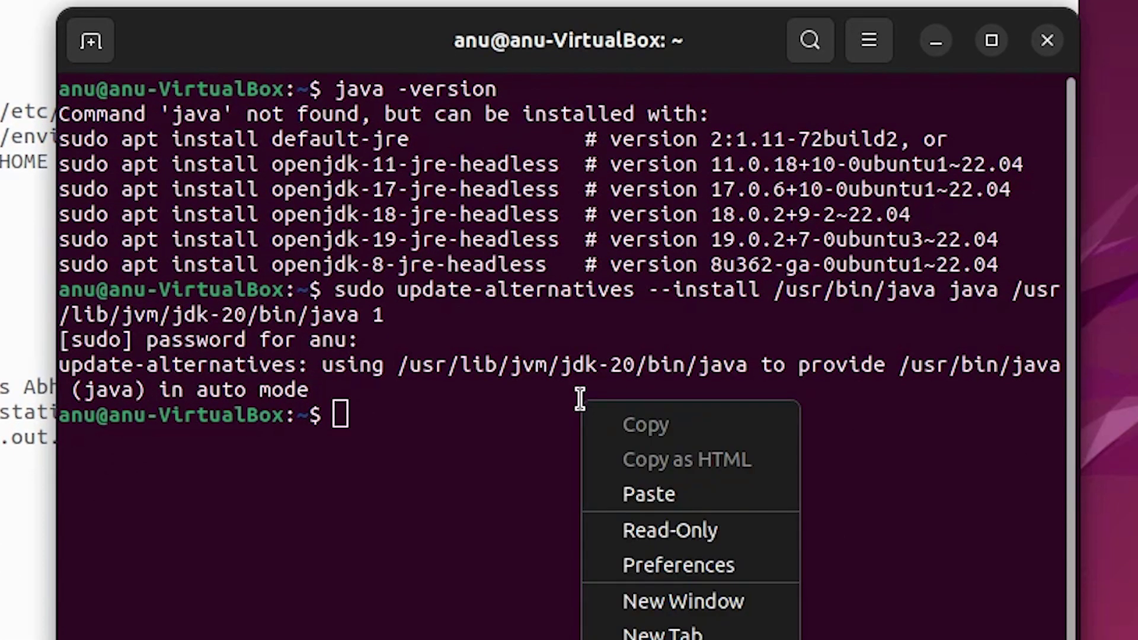
pyautogui.click(688, 500)
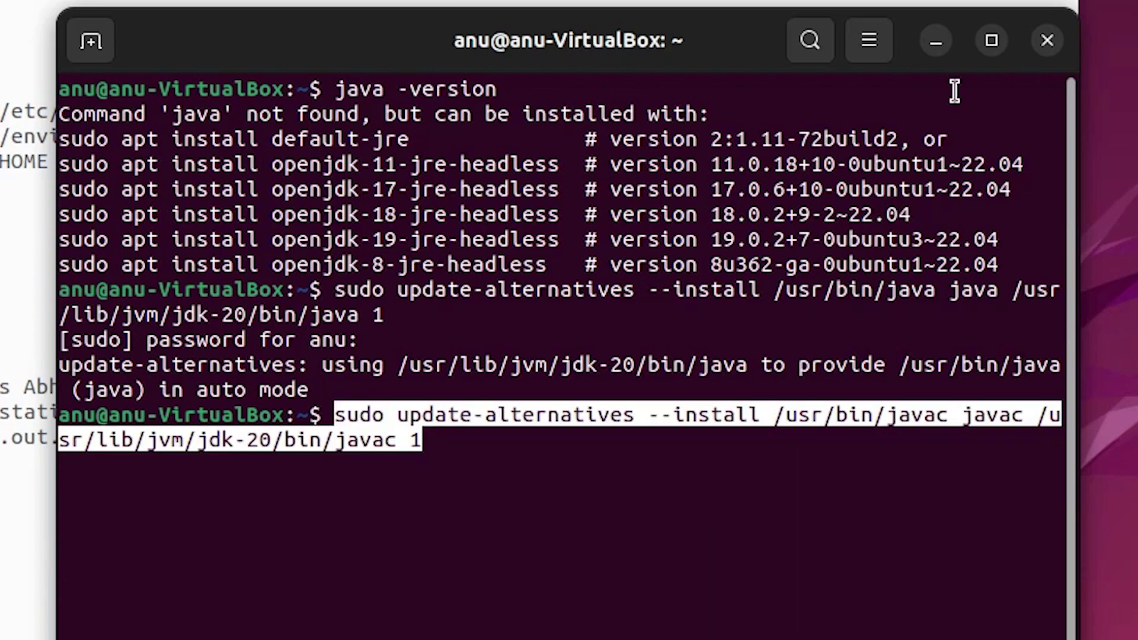
pyautogui.press('Return')
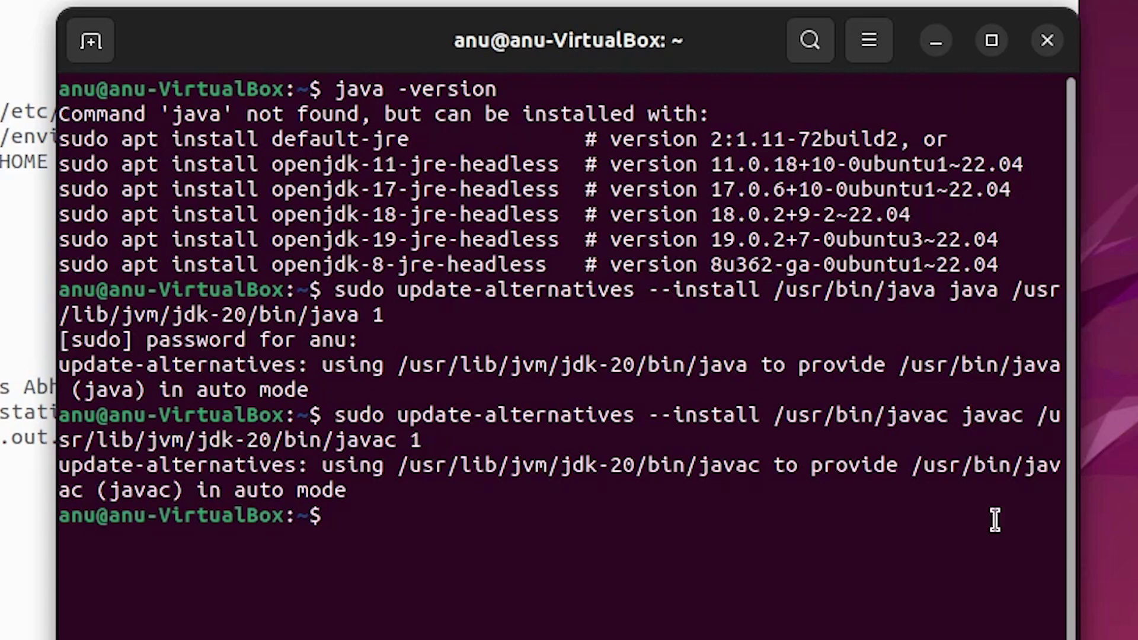
# Clear the terminal and check the installed Java version with java --version.
pyautogui.write('cl')
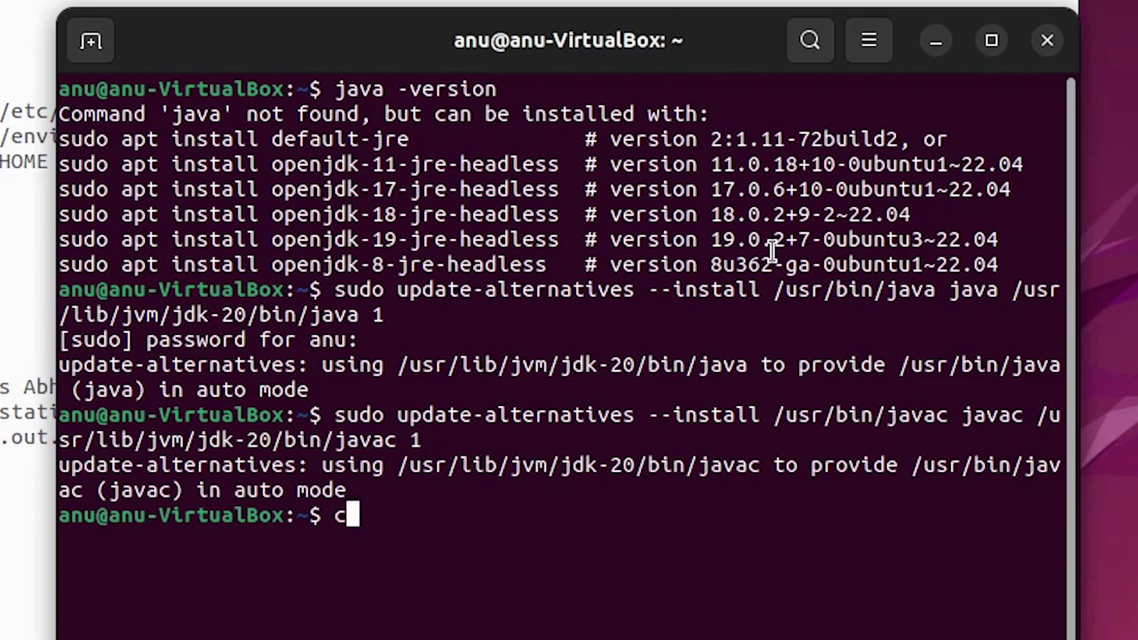
pyautogui.write('ear')
pyautogui.press('Return')
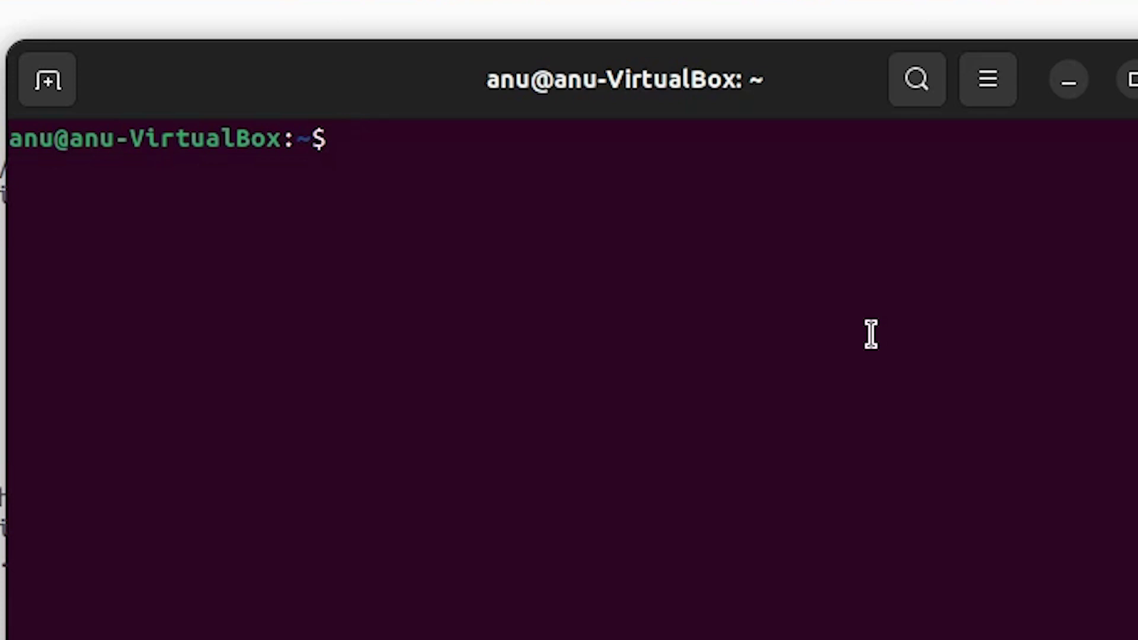
pyautogui.write('v')
pyautogui.press('BackSpace')
pyautogui.write('java --vesr')
pyautogui.press('BackSpace')
pyautogui.press('BackSpace')
pyautogui.write('rsion')
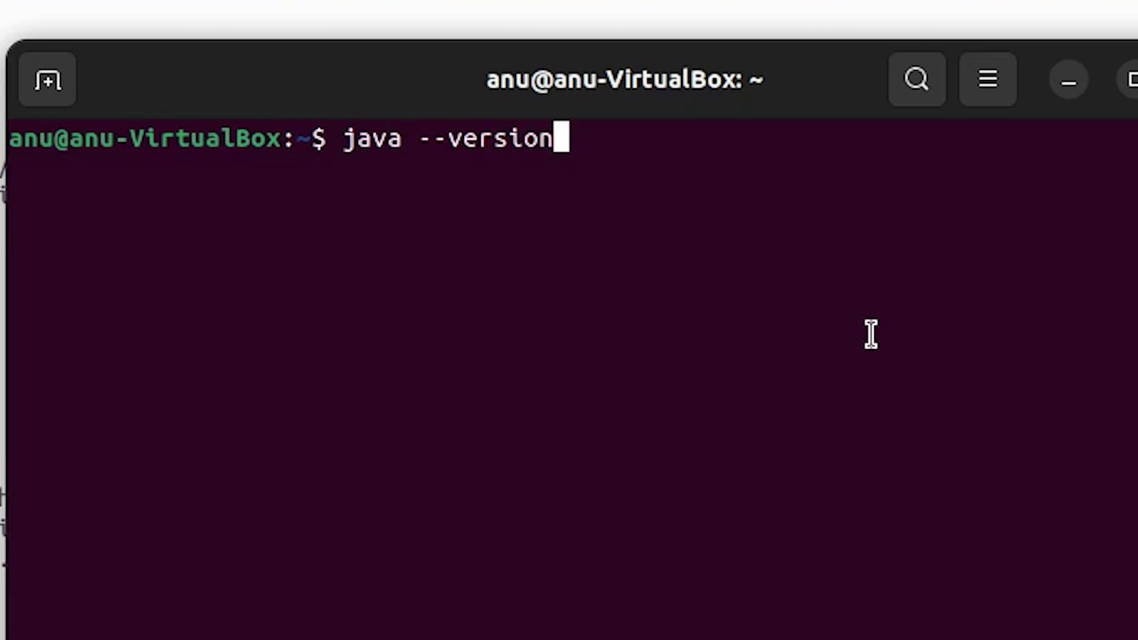
pyautogui.press('Return')
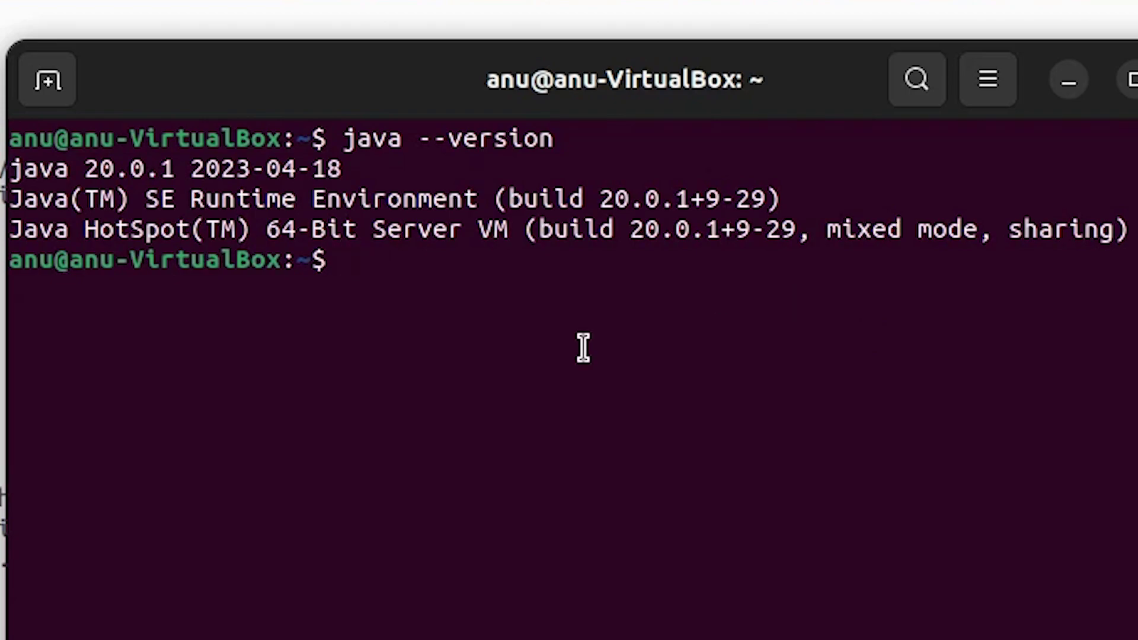
# Rerun the previous command as javac --version to check the compiler version, and clear the terminal.
pyautogui.press('Up')
pyautogui.press('Left')
pyautogui.press('Left')
pyautogui.press('Left')
pyautogui.press('Left')
pyautogui.press('Left')
pyautogui.press('Left')
pyautogui.press('Left')
pyautogui.press('Left')
pyautogui.press('Left')
pyautogui.press('Left')
pyautogui.press('Left')
pyautogui.press('Right')
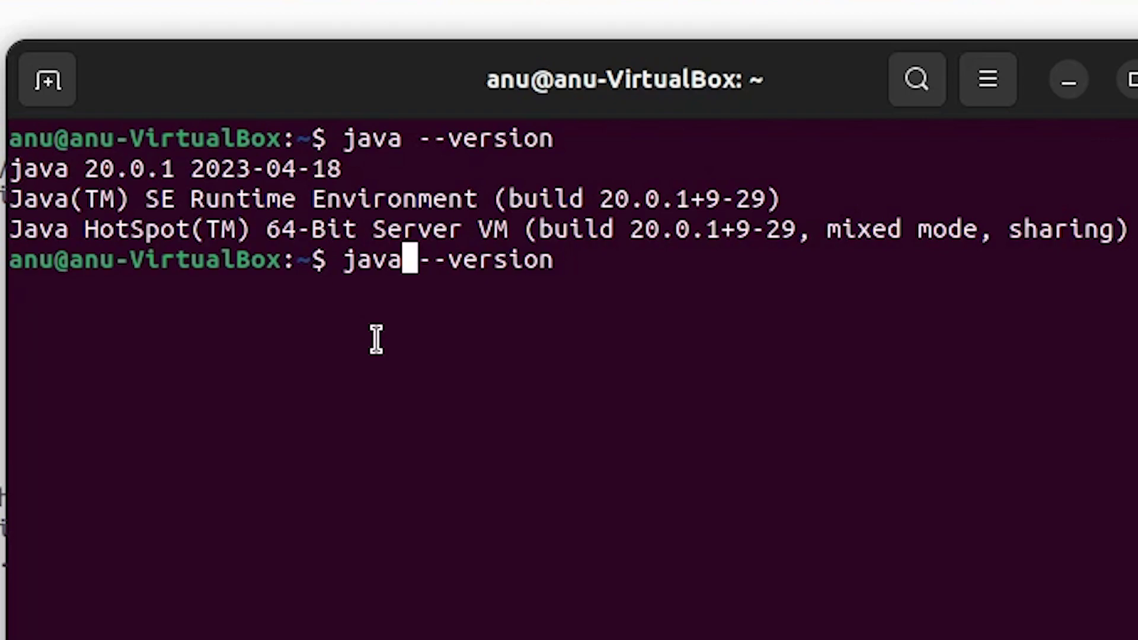
pyautogui.write('c')
pyautogui.press('Right')
pyautogui.press('Right')
pyautogui.press('Right')
pyautogui.press('Right')
pyautogui.press('Right')
pyautogui.press('Right')
pyautogui.press('Right')
pyautogui.press('Right')
pyautogui.press('Right')
pyautogui.press('Right')
pyautogui.press('Return')
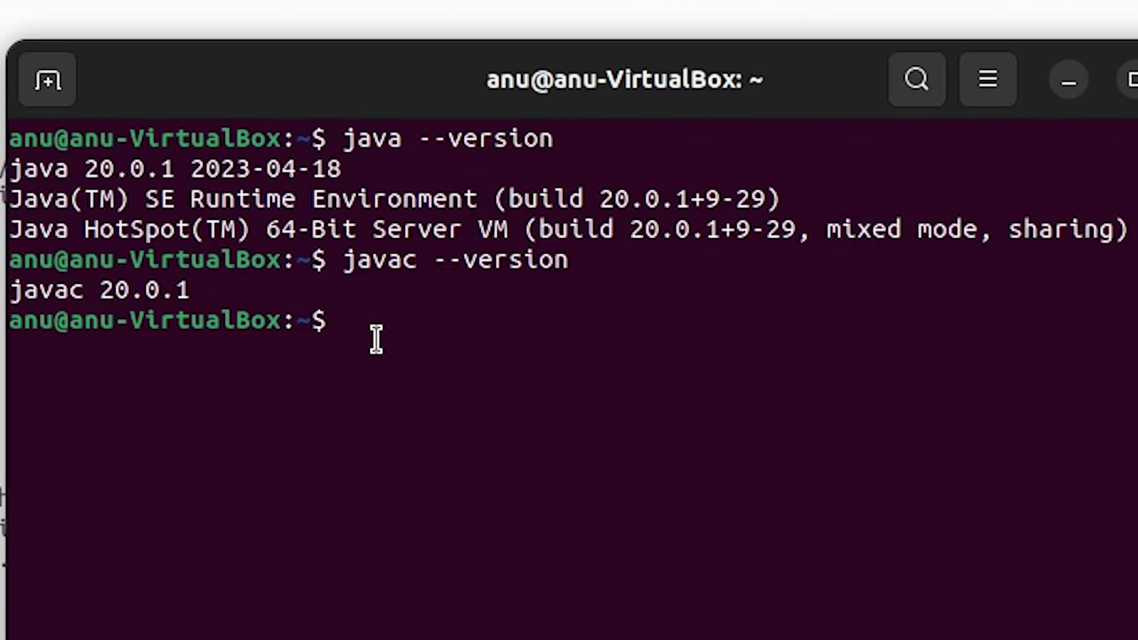
pyautogui.write('clear')
pyautogui.press('Return')
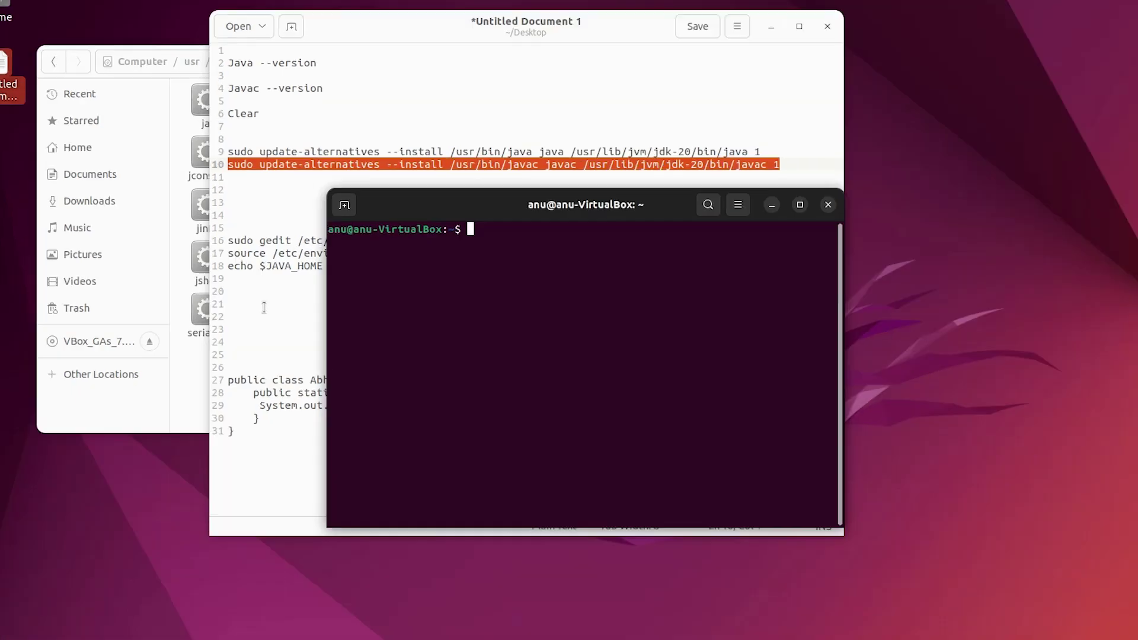
# Copy the sudo gedit /etc/environment command from line 16 of the untitled text document.
pyautogui.click(277, 292)
pyautogui.click(343, 255)
pyautogui.moveTo(339, 329); pyautogui.dragTo(59, 277)
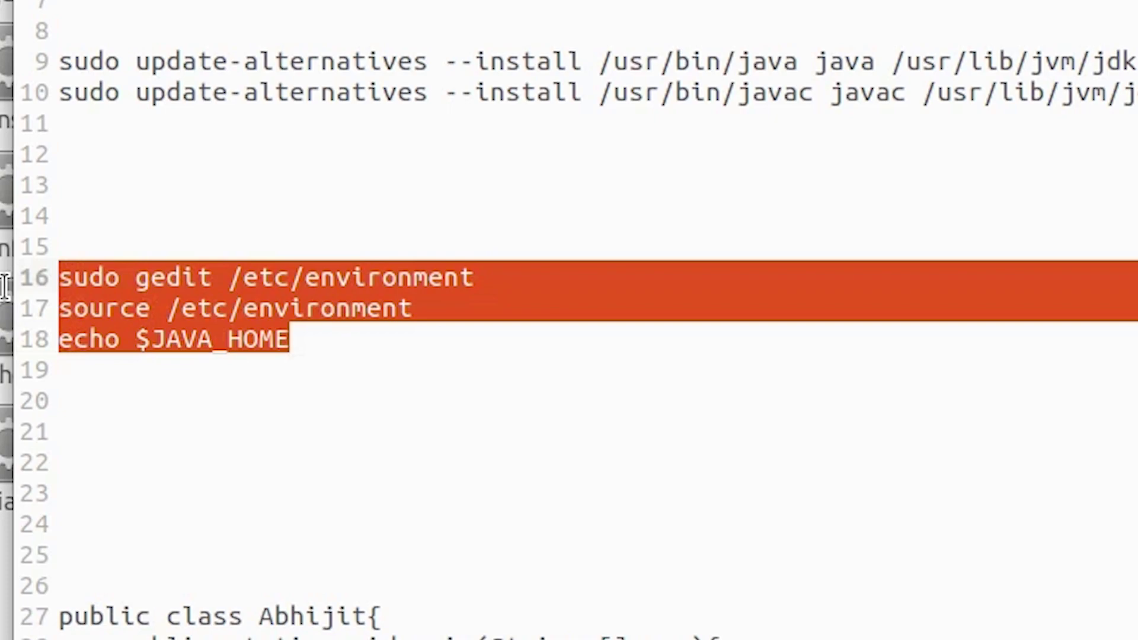
pyautogui.click(548, 276)
pyautogui.moveTo(547, 276); pyautogui.dragTo(59, 277)
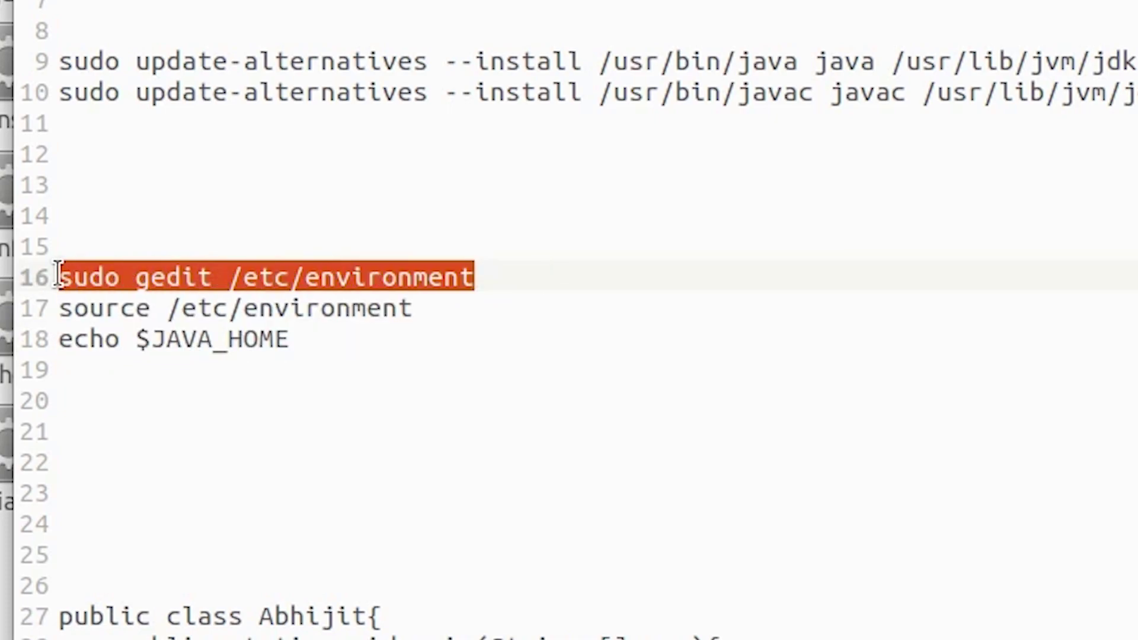
pyautogui.hotkey('ctrl', 'shift', 'Right')
pyautogui.keyDown('shift'); pyautogui.click(62, 275); pyautogui.keyUp('shift')
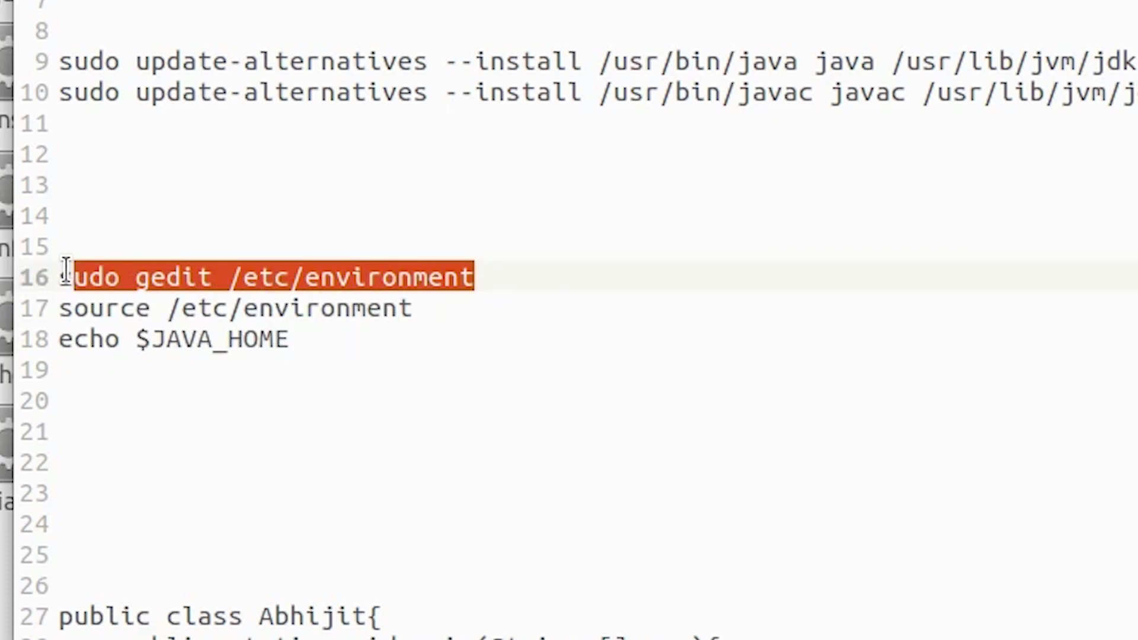
pyautogui.keyDown('shift'); pyautogui.click(69, 277); pyautogui.keyUp('shift')
pyautogui.keyDown('shift'); pyautogui.click(61, 277); pyautogui.keyUp('shift')
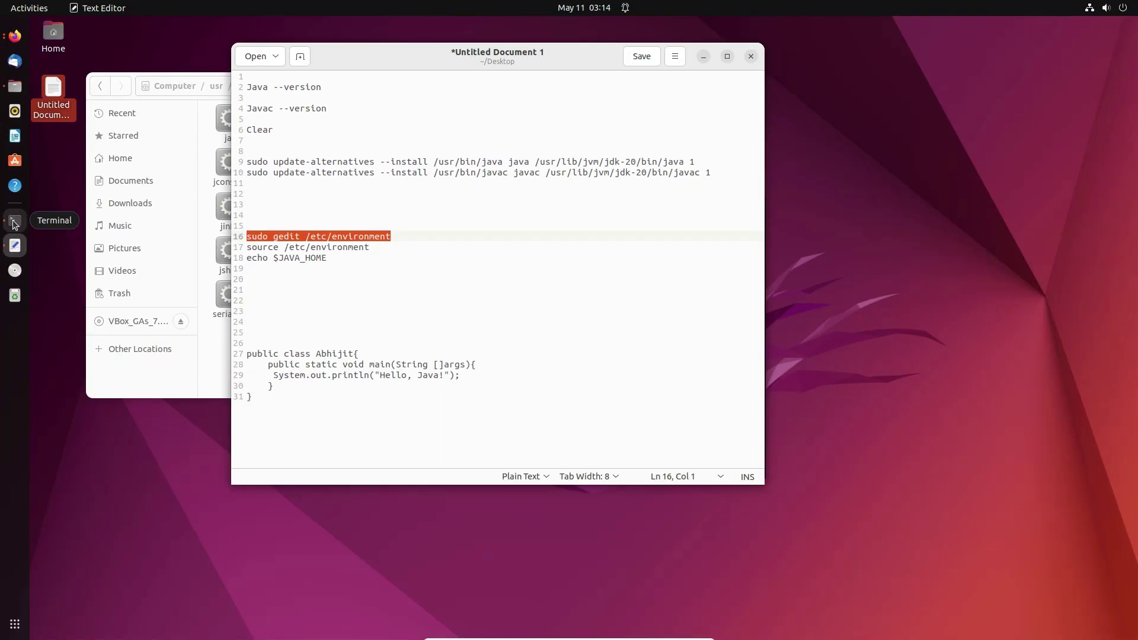
# Run the copied sudo gedit /etc/environment command in the terminal to open the environment file for editing.
pyautogui.click(14, 223)
pyautogui.rightClick(479, 285)
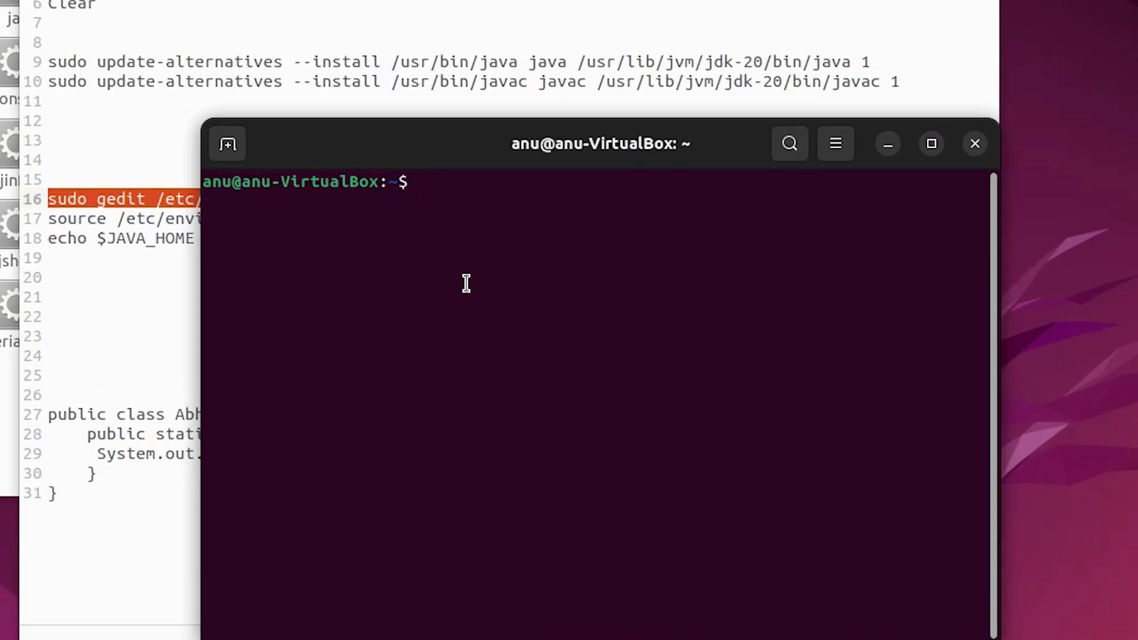
pyautogui.click(542, 400)
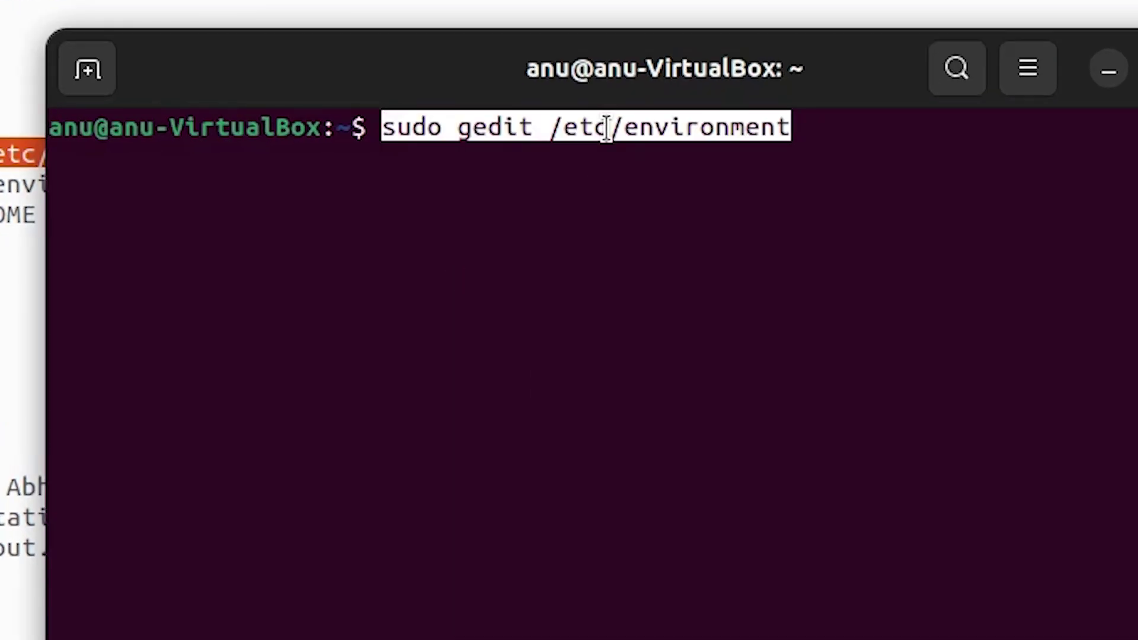
pyautogui.press('Return')
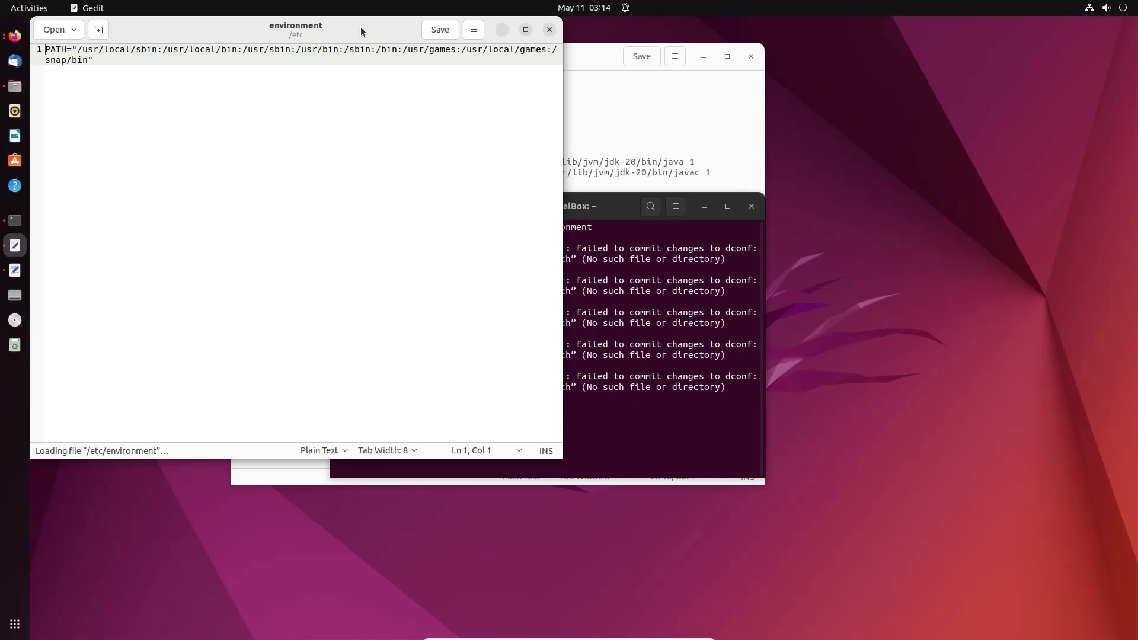
# Add a second line reading JAVA_HOME="" to the environment file, leaving the cursor between the quotes.
pyautogui.moveTo(360, 27); pyautogui.dragTo(698, 201)
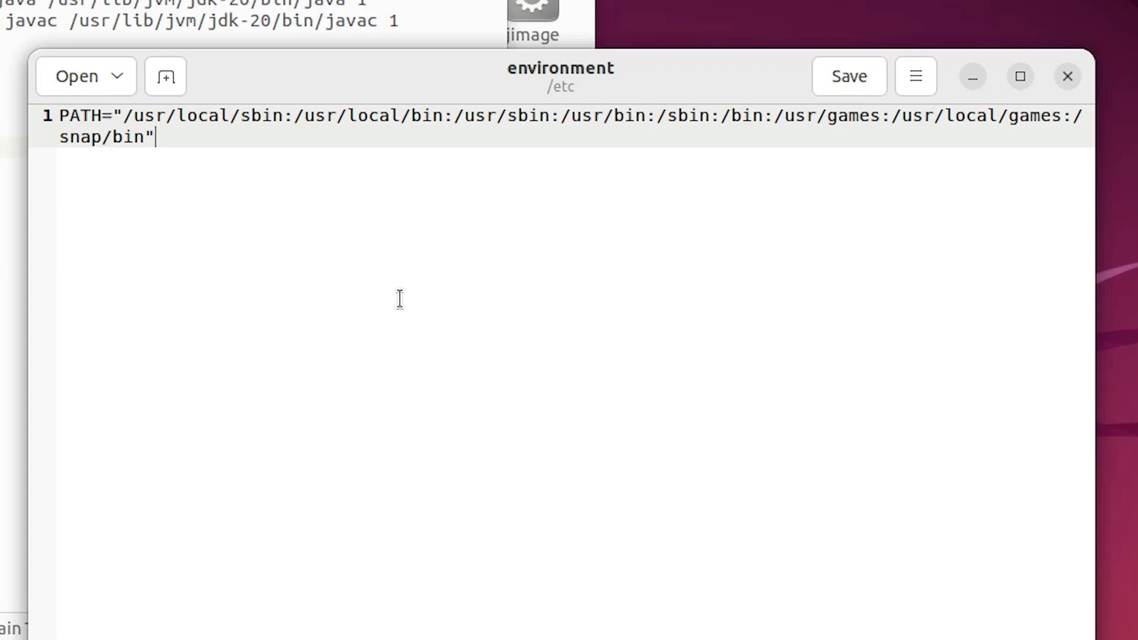
pyautogui.press('Return')
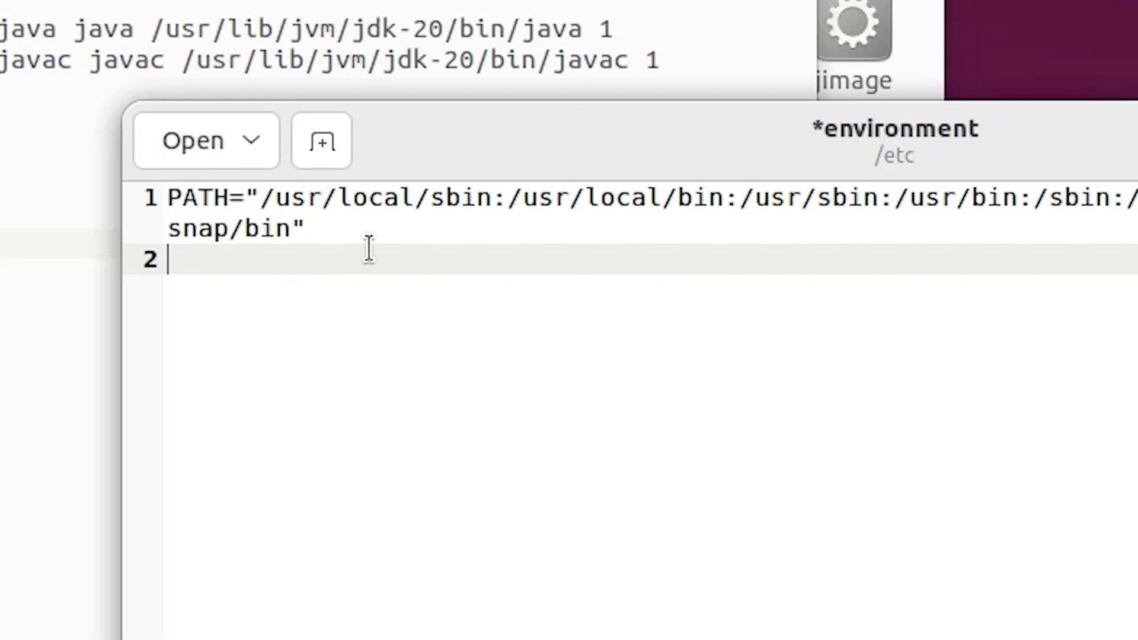
pyautogui.write('JAVA_')
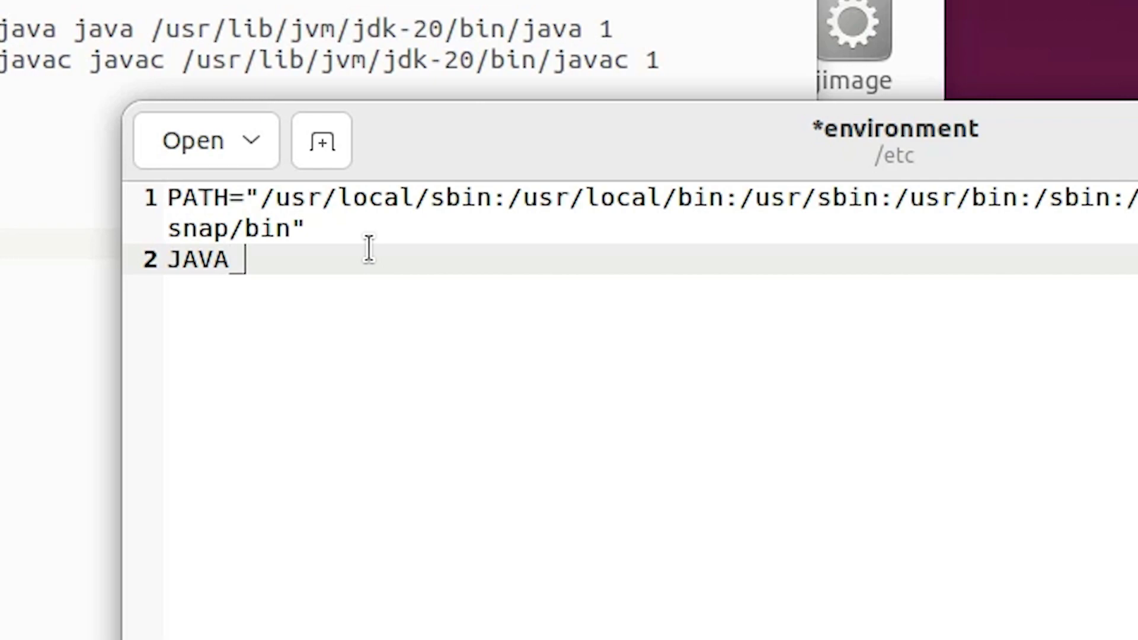
pyautogui.write('HOME')
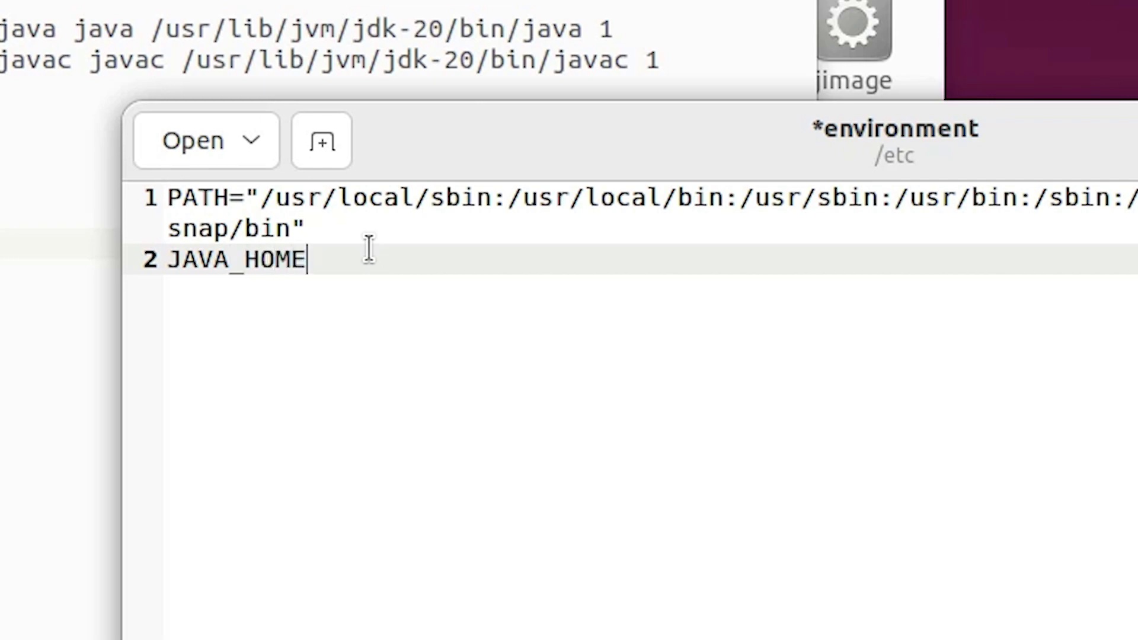
pyautogui.write('=""')
pyautogui.press('Left')
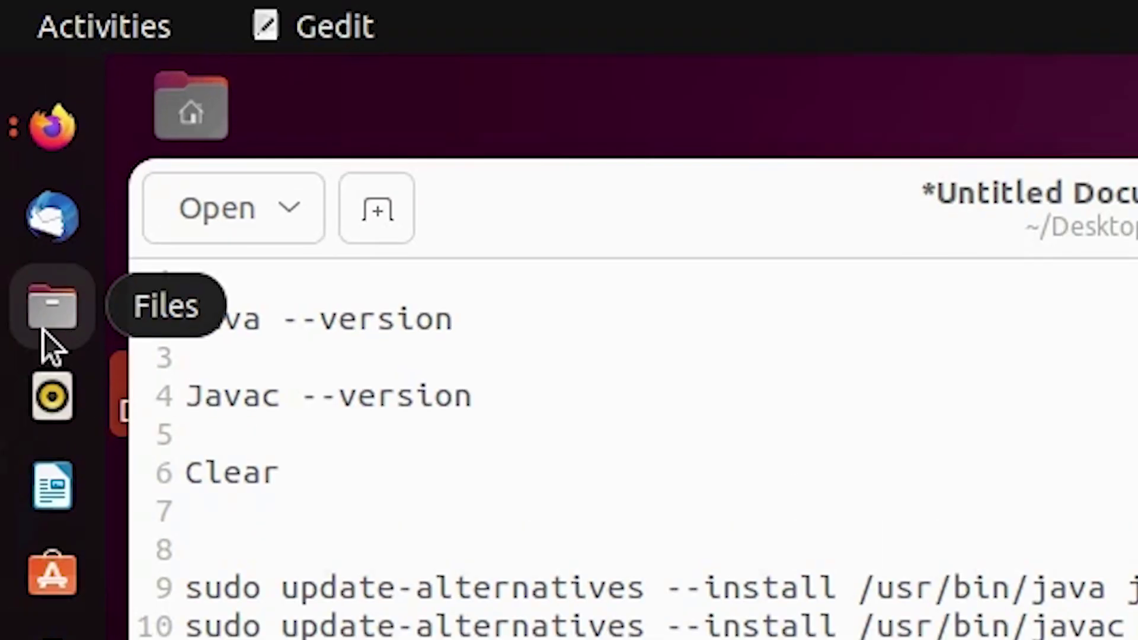
# Switch to the Files app and browse from the Computer root to the usr/lib/jvm/jdk-20 folder.
pyautogui.click(44, 331)
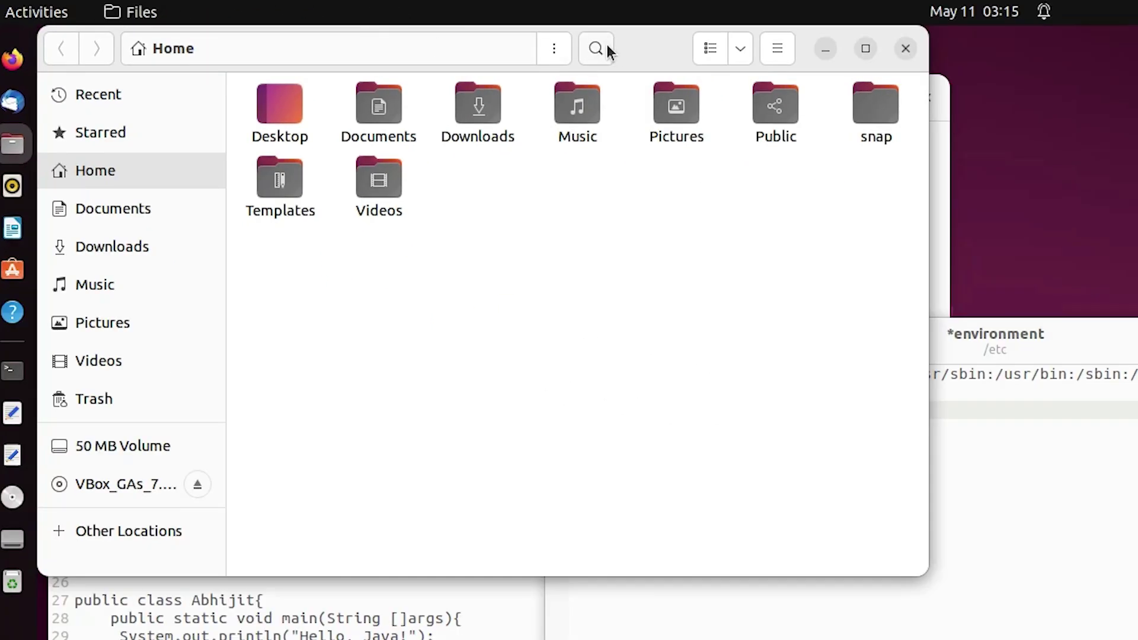
pyautogui.moveTo(628, 48); pyautogui.dragTo(919, 213)
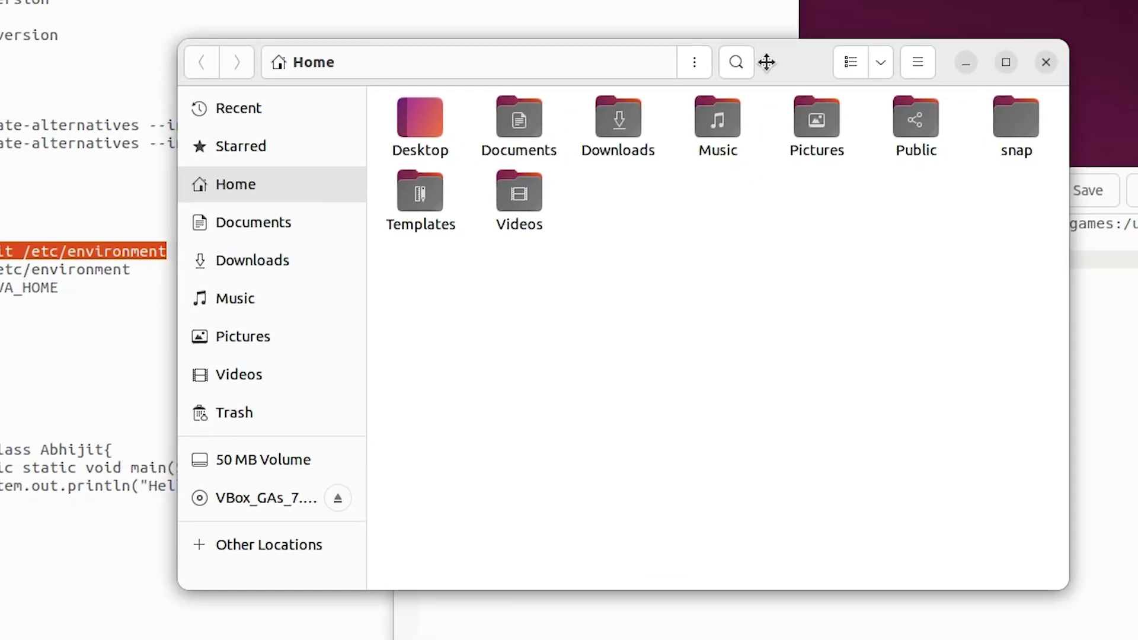
pyautogui.moveTo(767, 62); pyautogui.dragTo(804, 83)
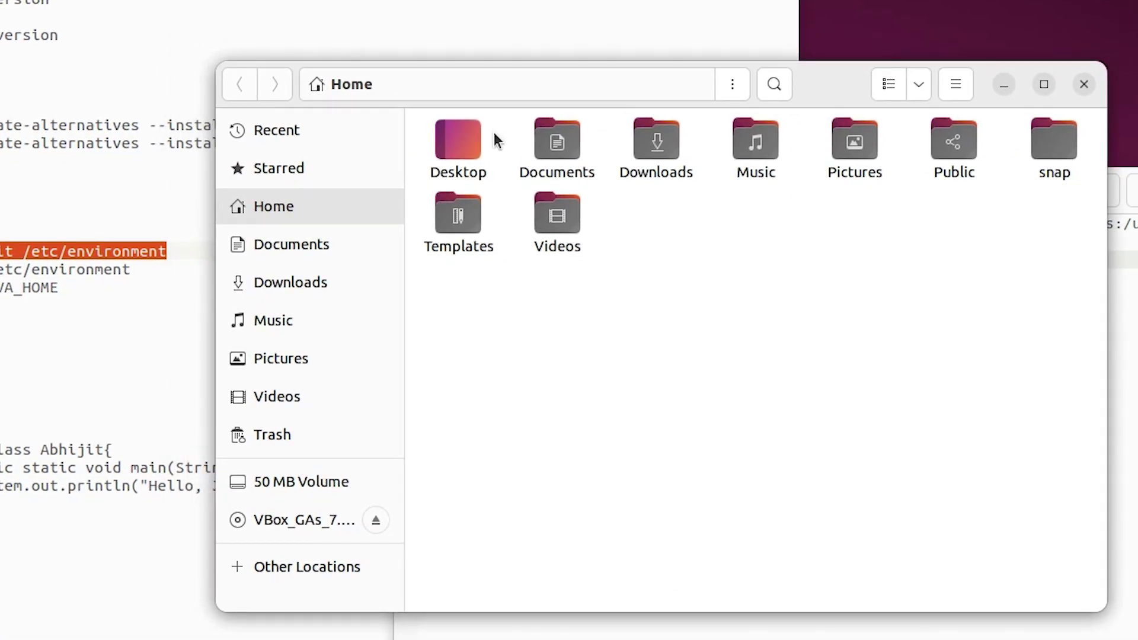
pyautogui.click(295, 567)
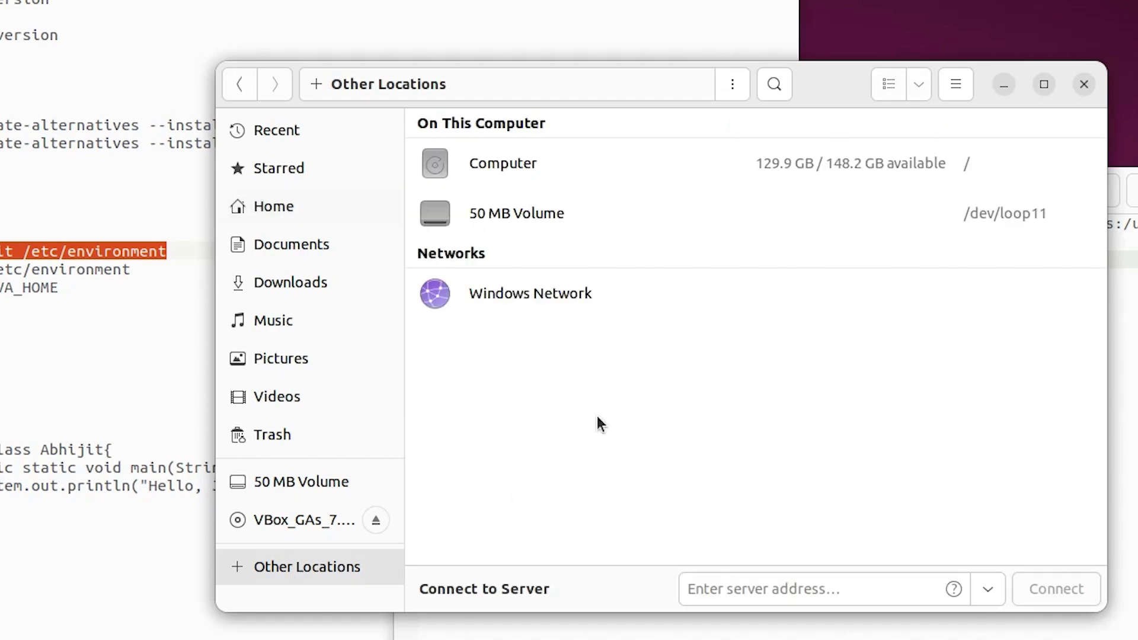
pyautogui.click(511, 181)
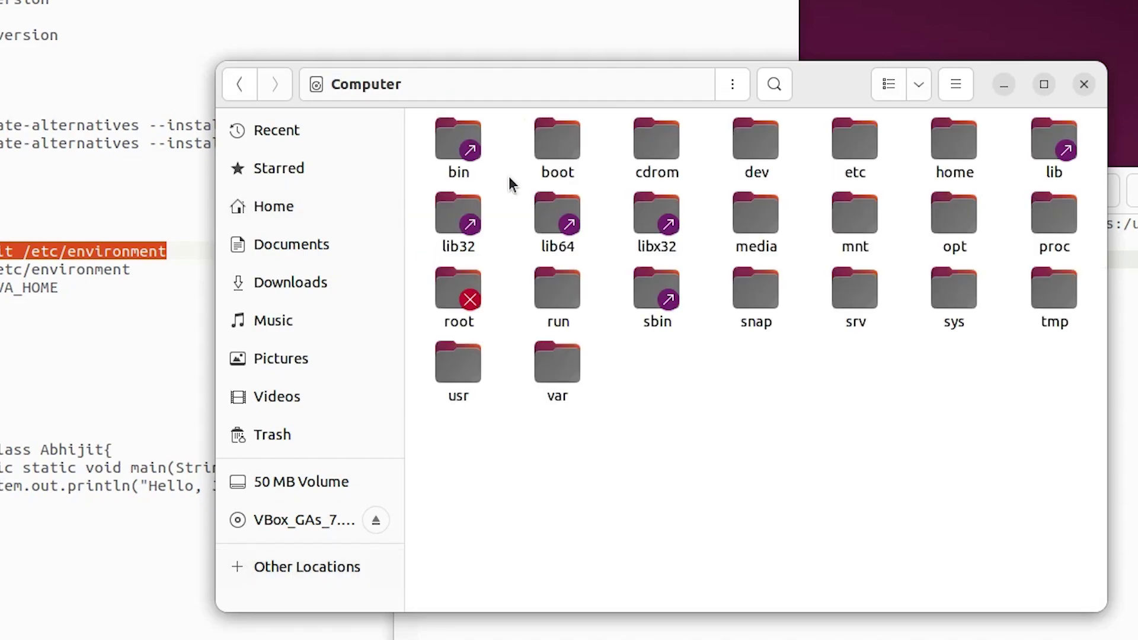
pyautogui.doubleClick(459, 373)
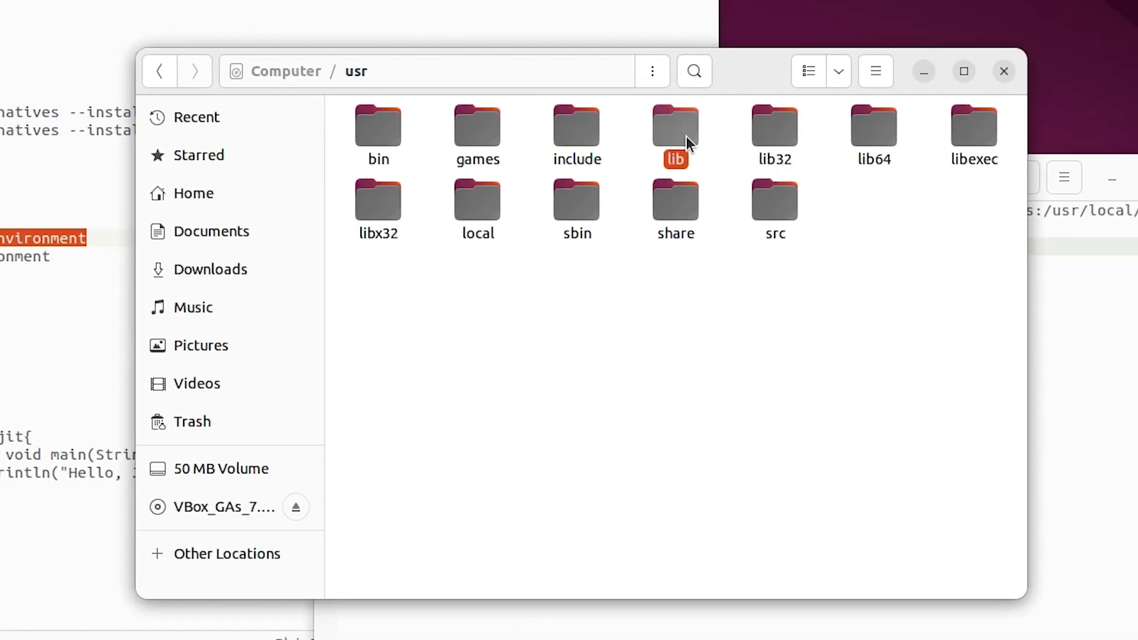
pyautogui.doubleClick(687, 137)
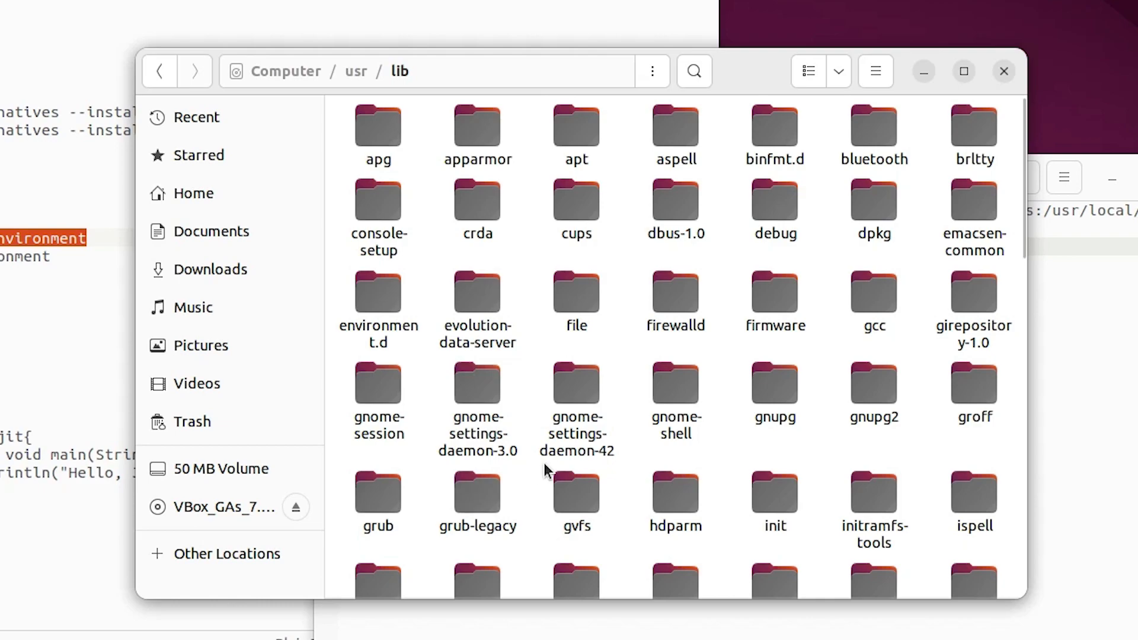
pyautogui.scroll(-4, 545, 465)
pyautogui.doubleClick(383, 463)
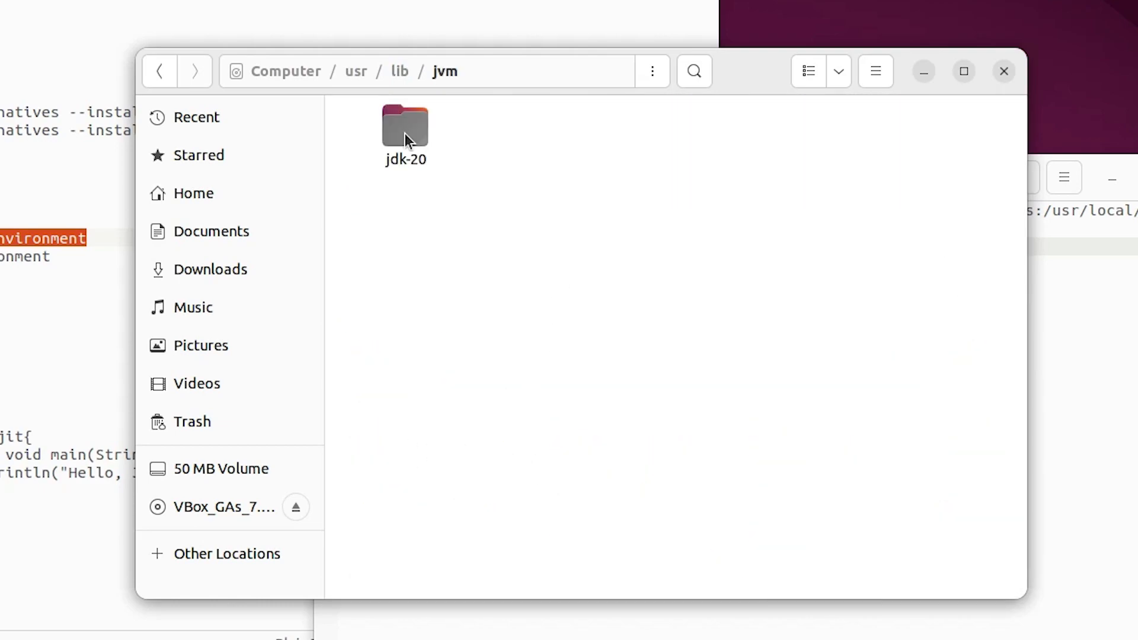
pyautogui.doubleClick(404, 133)
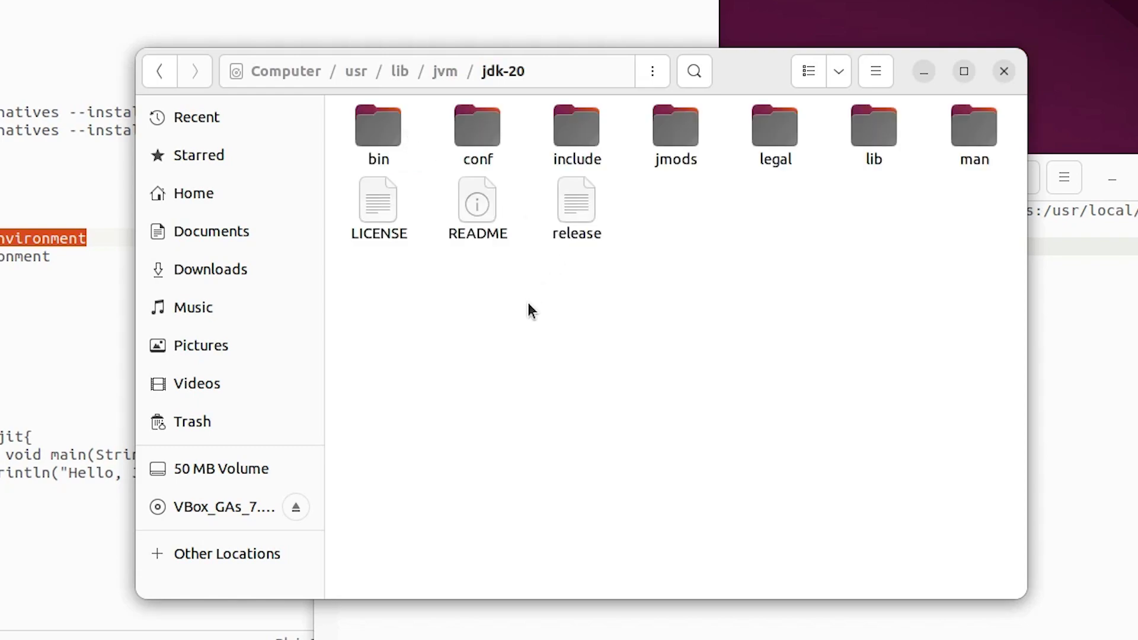
# Copy the full path of the jdk-20 folder and minimize the Files window.
pyautogui.hotkey('ctrl', 'l')
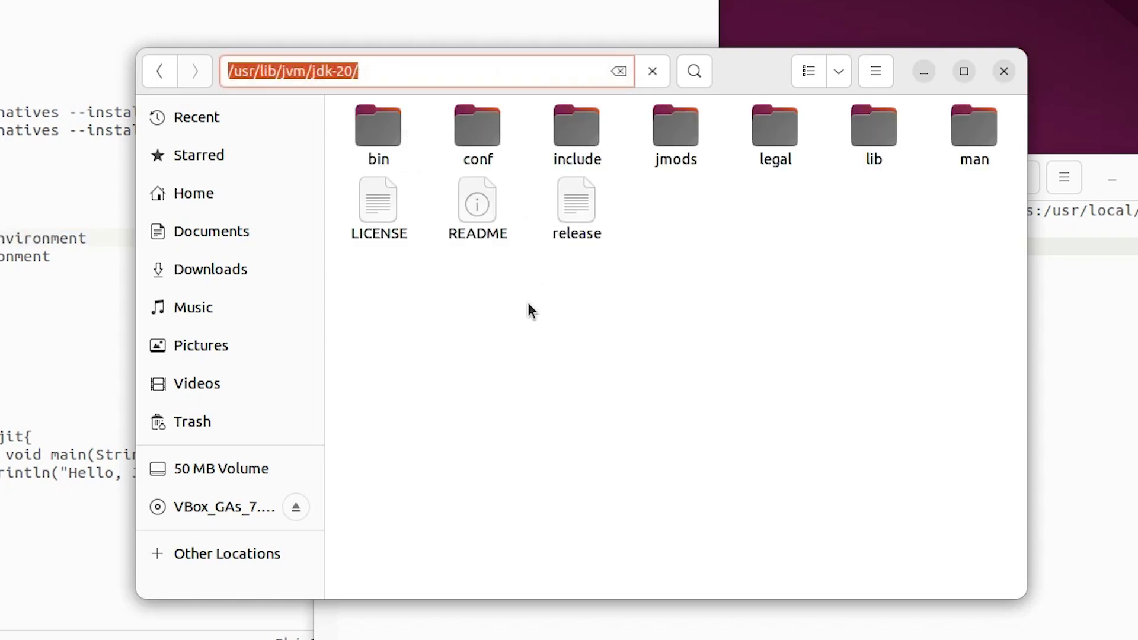
pyautogui.rightClick(456, 113)
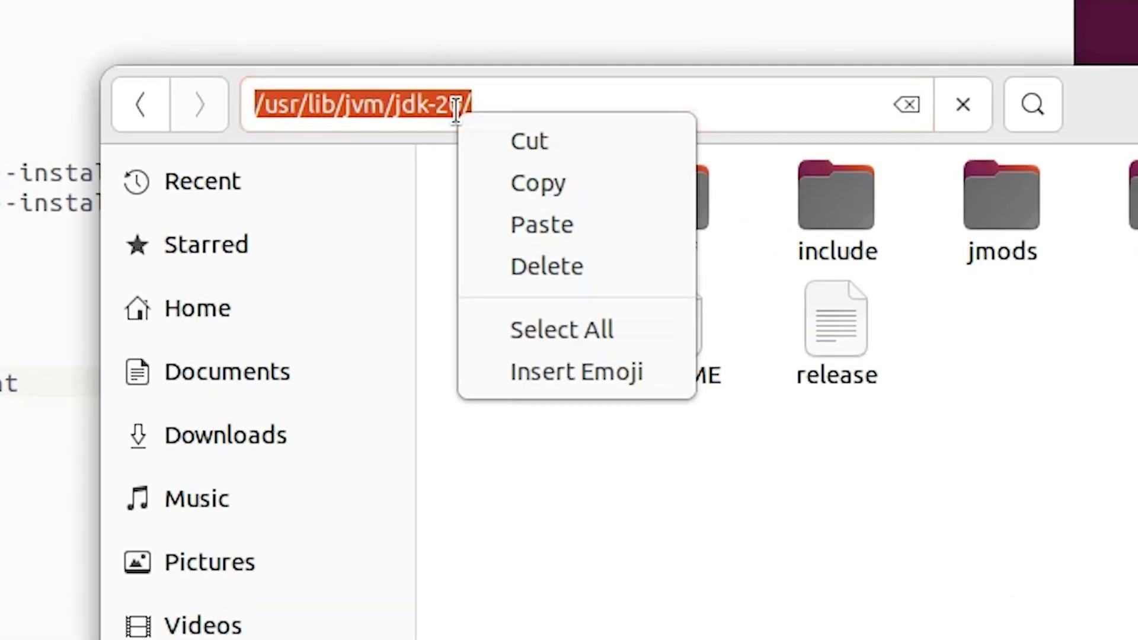
pyautogui.click(571, 191)
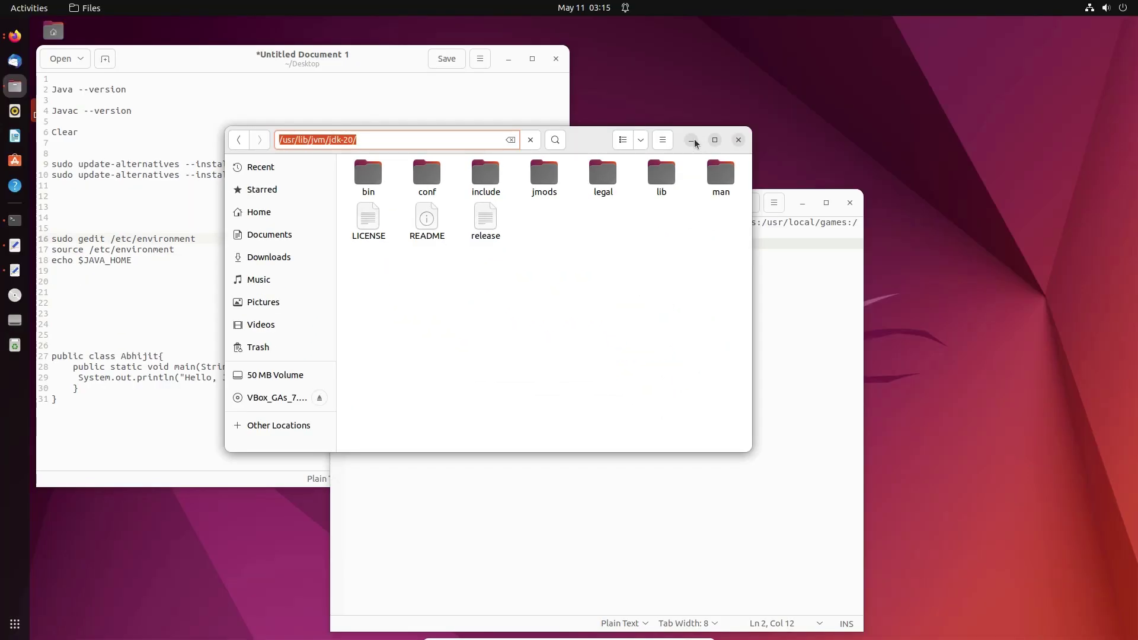
pyautogui.click(705, 144)
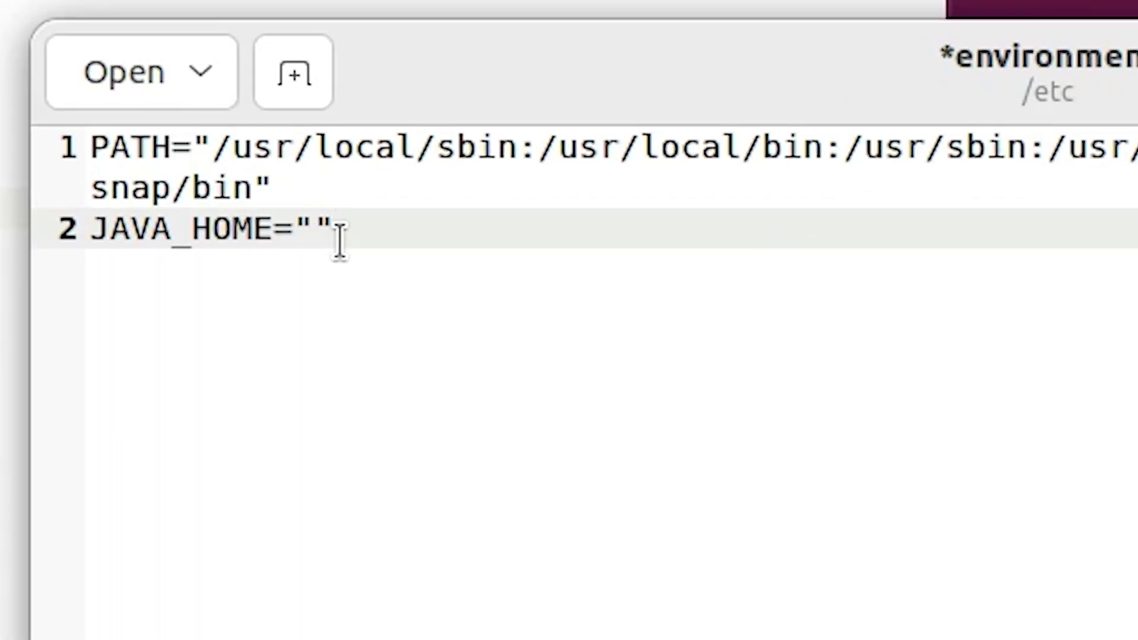
# Set JAVA_HOME to the copied path /usr/lib/jvm/jdk-20/ with an empty line below it, and save and close the environment file.
pyautogui.press('Left')
pyautogui.hotkey('ctrl', 'v')
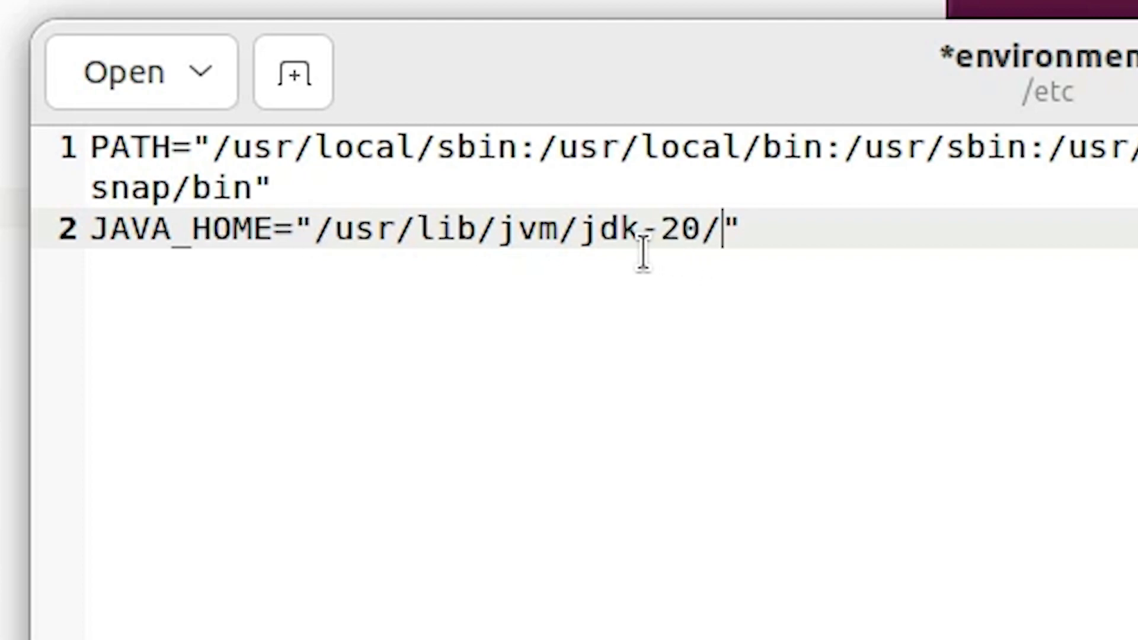
pyautogui.click(770, 228)
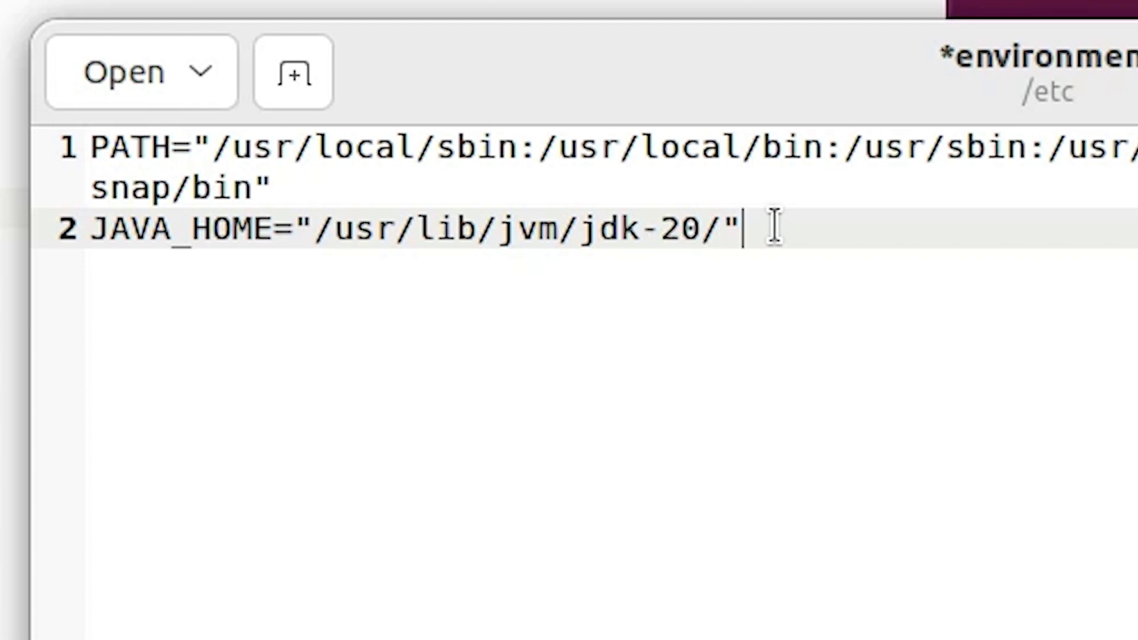
pyautogui.press('Return')
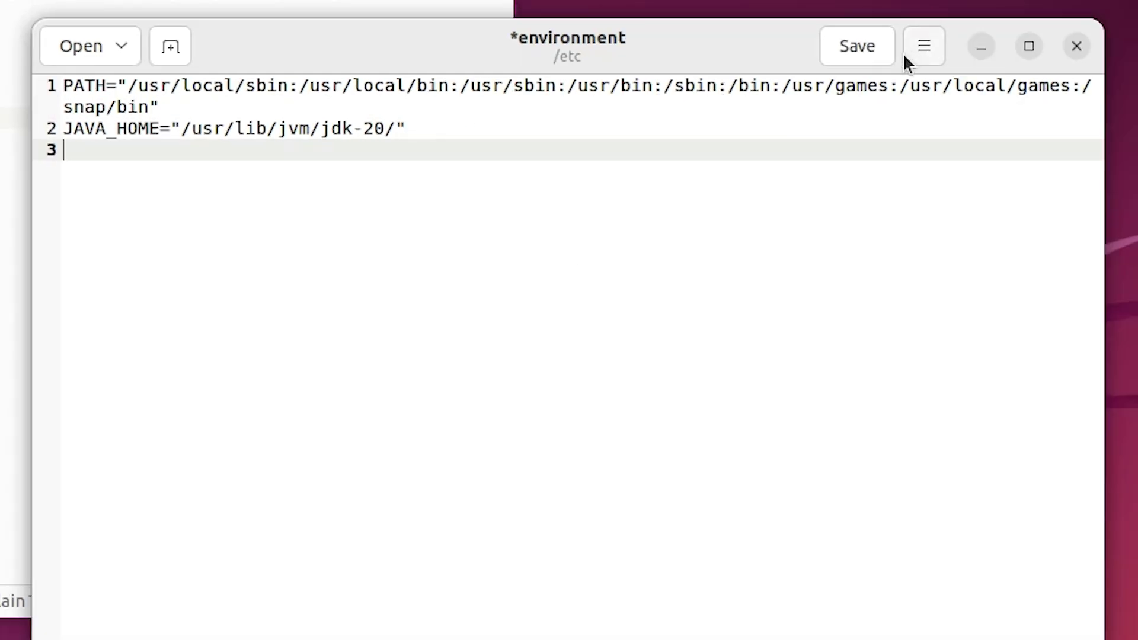
pyautogui.click(874, 51)
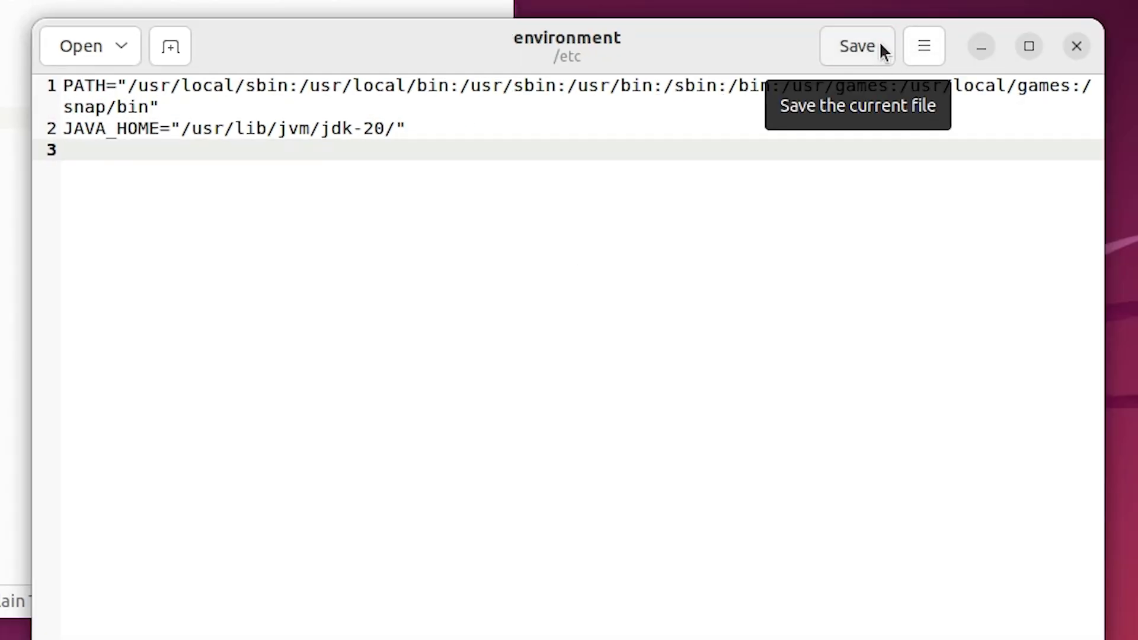
pyautogui.click(1078, 47)
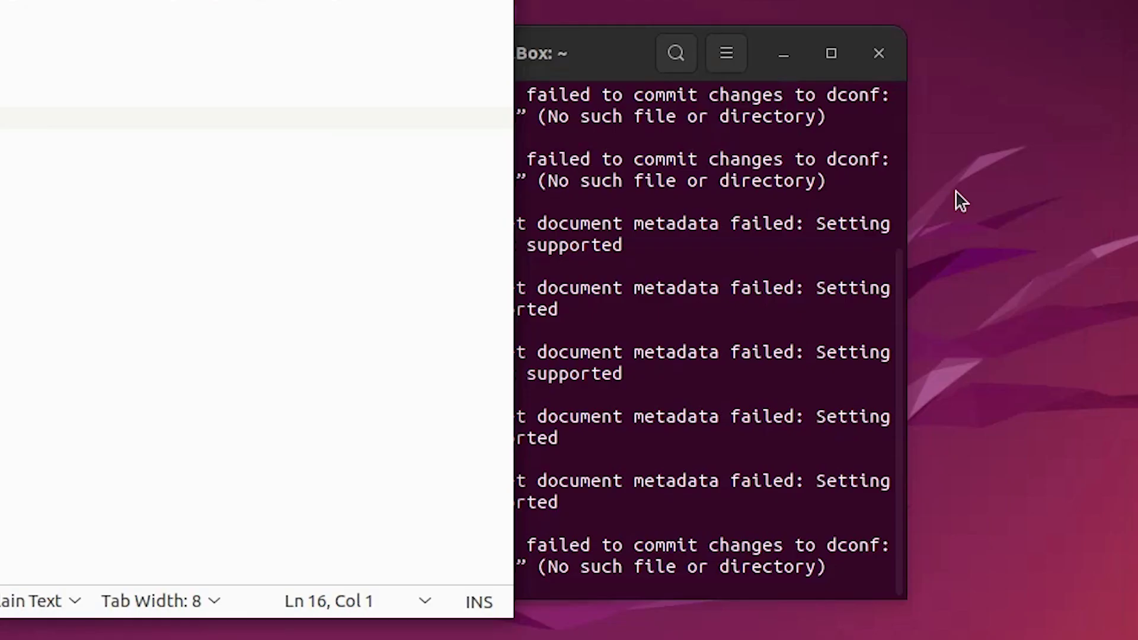
# Replace the current terminal session with a new terminal window, placed so the command list in the text document stays readable.
pyautogui.click(579, 335)
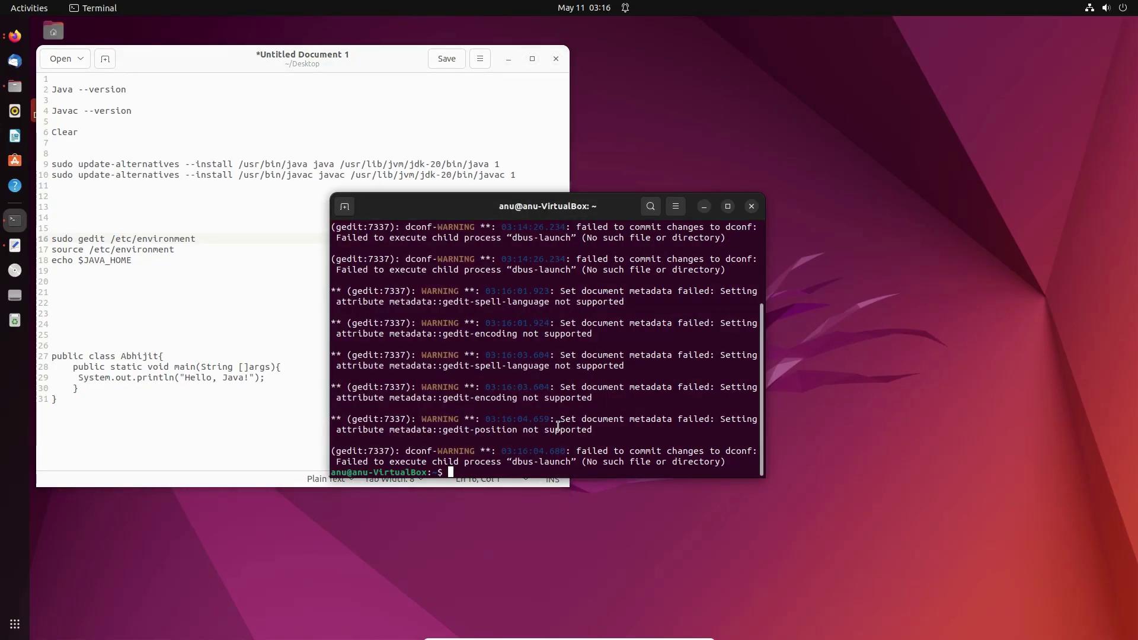
pyautogui.hotkey('ctrl', 'd')
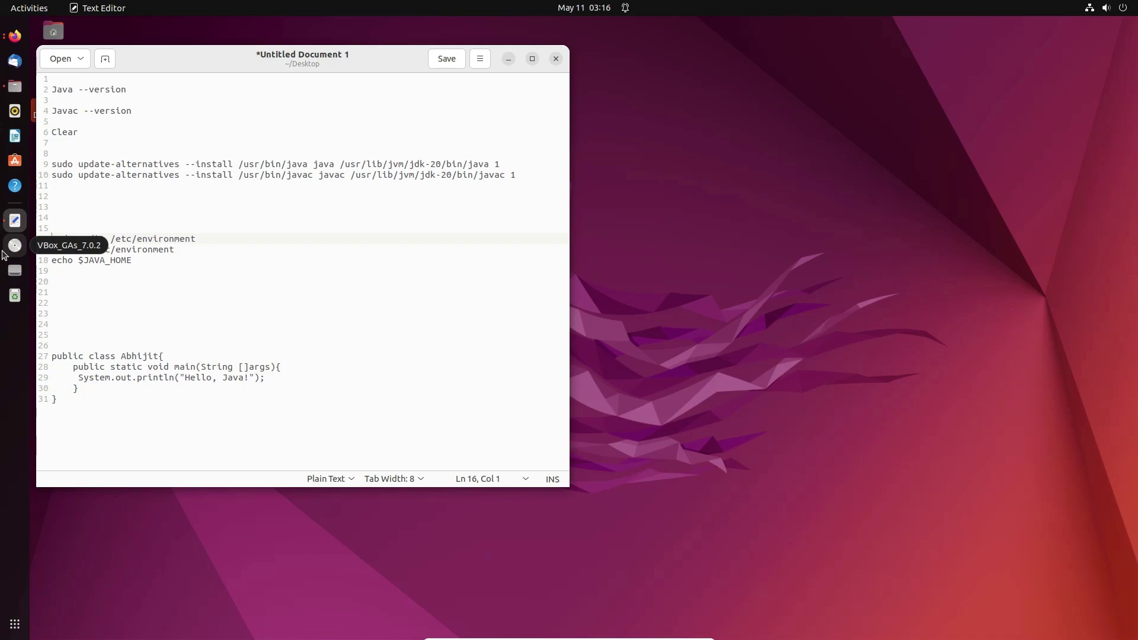
pyautogui.hotkey('ctrl', 'alt', 't')
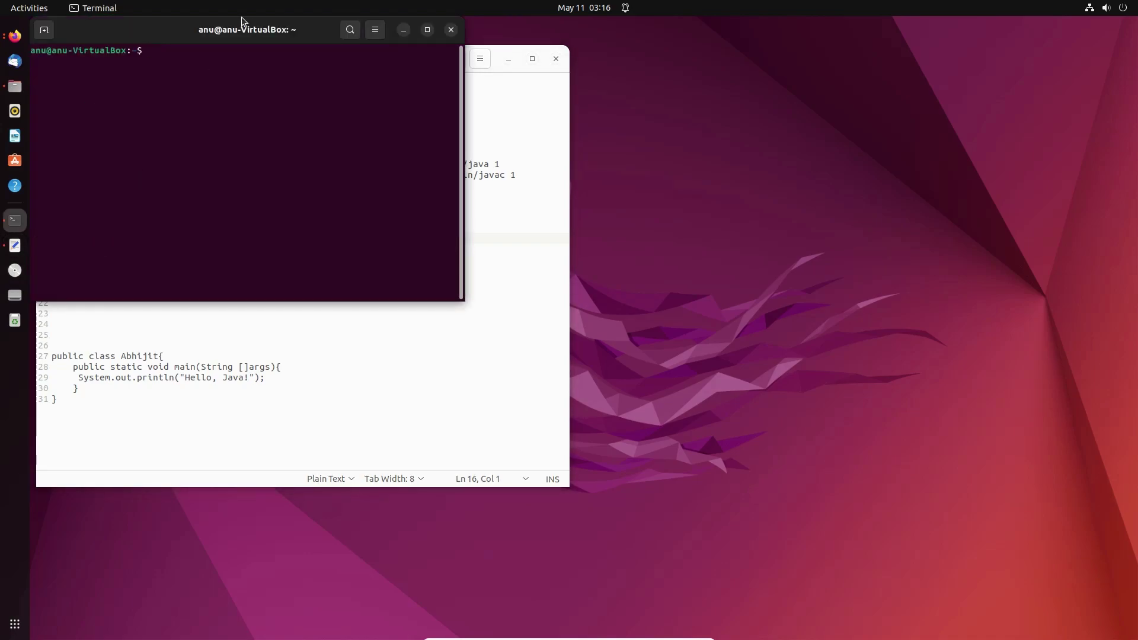
pyautogui.moveTo(167, 24); pyautogui.dragTo(543, 170)
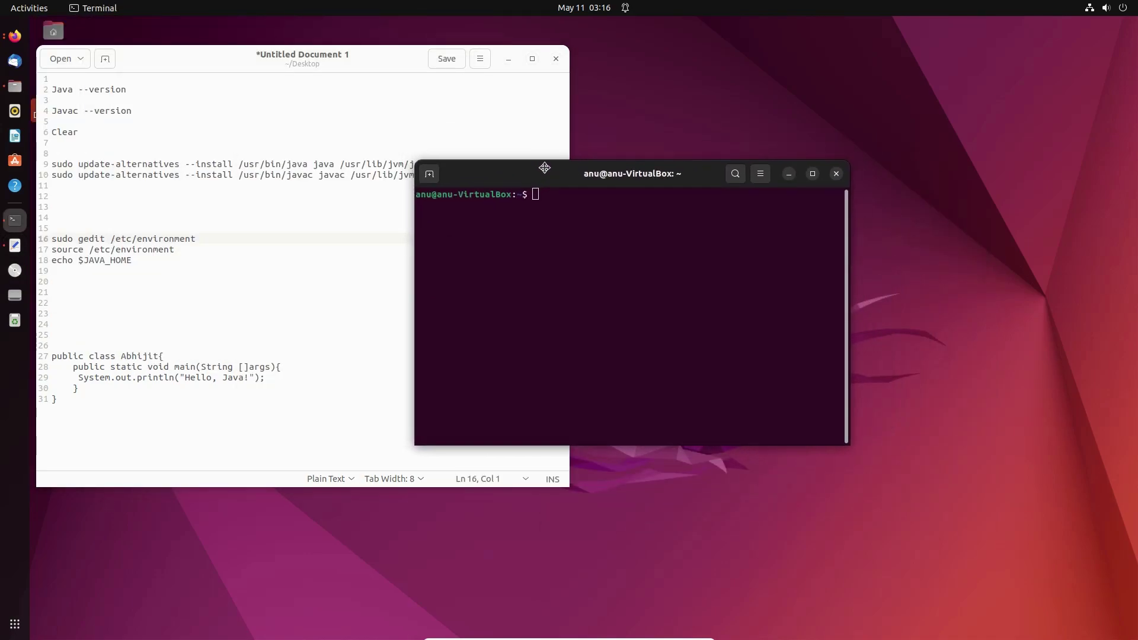
# Copy the source /etc/environment command from line 17 of the text document and run it in the terminal.
pyautogui.tripleClick(186, 250)
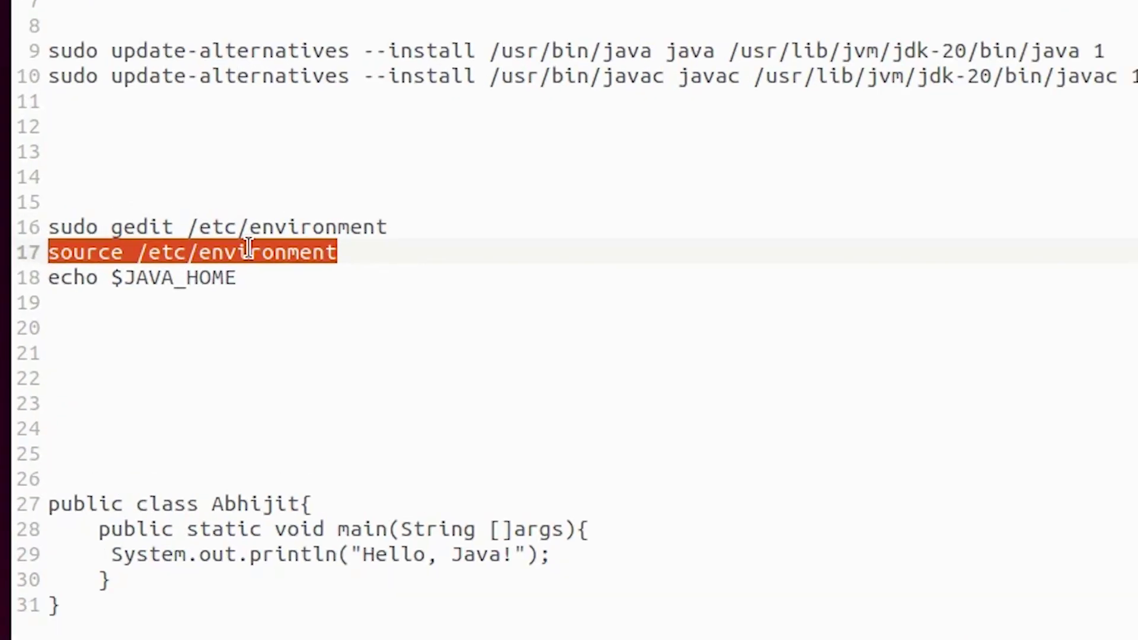
pyautogui.click(975, 463)
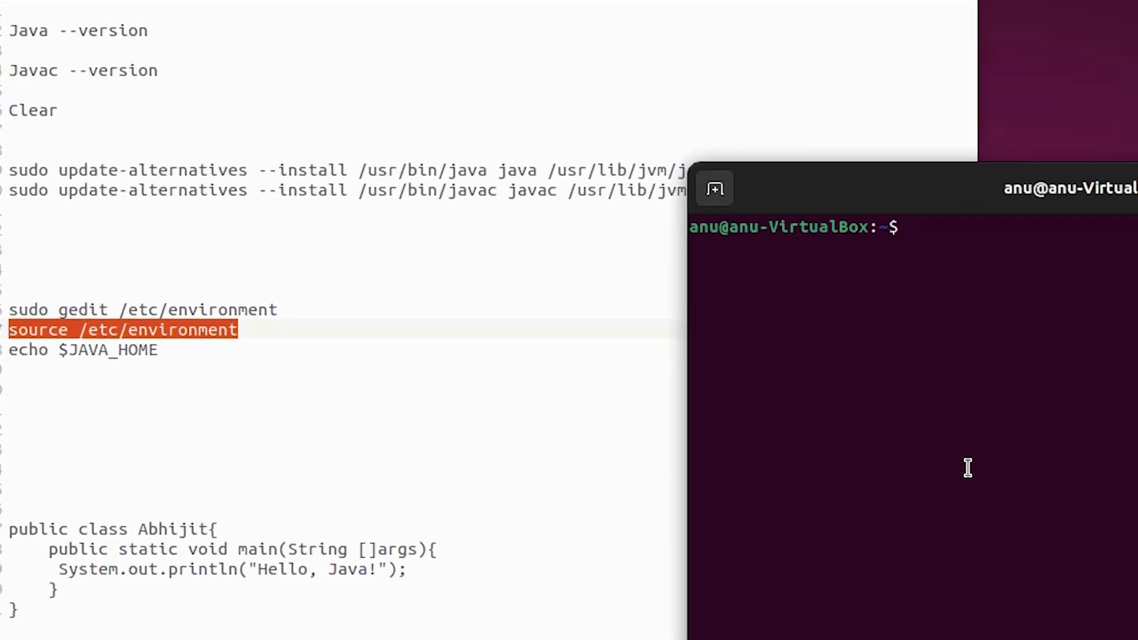
pyautogui.rightClick(946, 471)
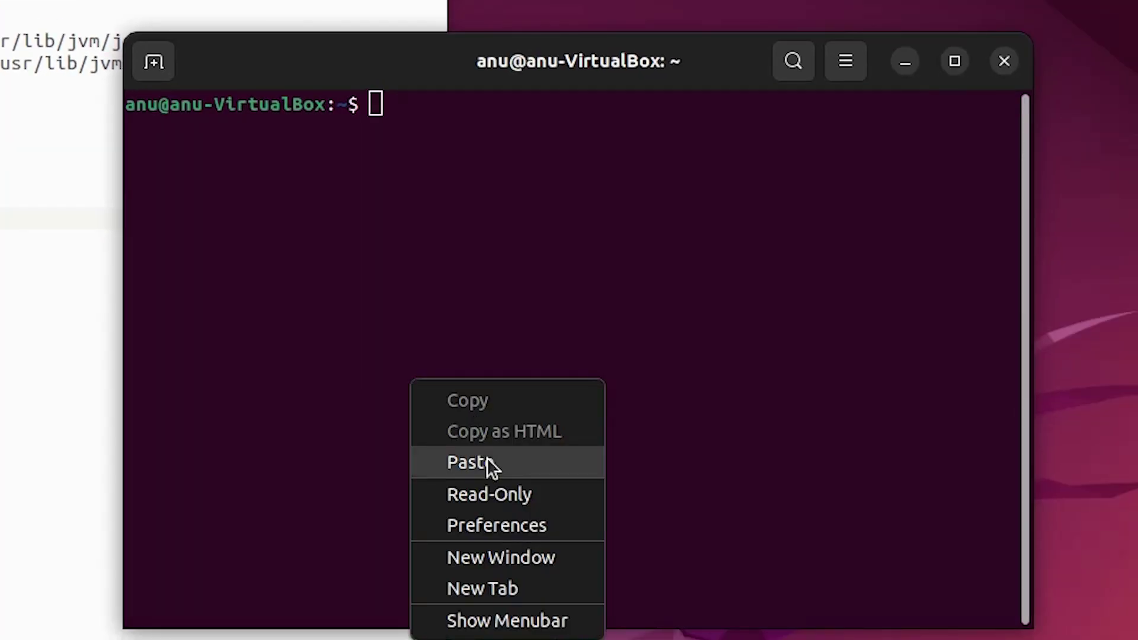
pyautogui.click(487, 462)
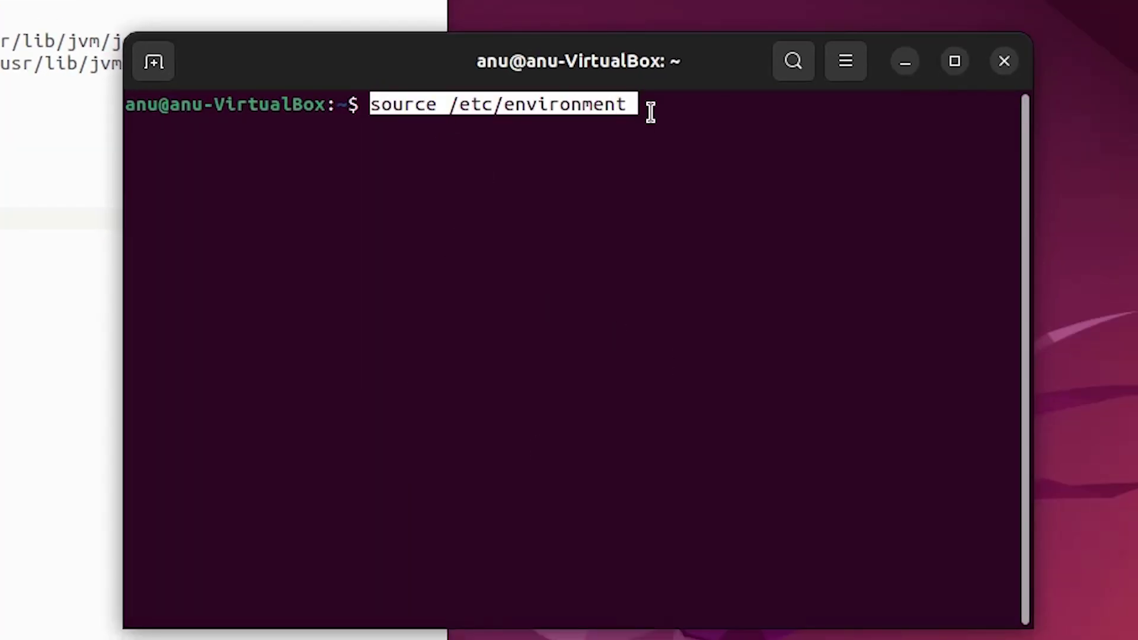
pyautogui.press('Return')
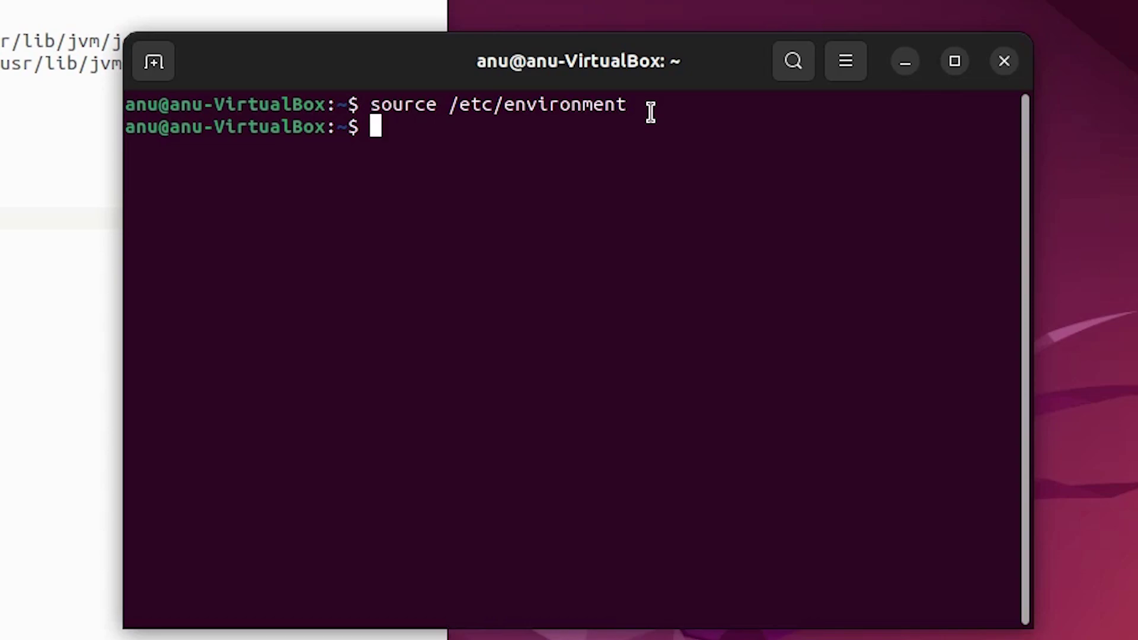
# Run echo $JAVA_HOME in the terminal to check the path stored in the variable.
pyautogui.write('echo ')
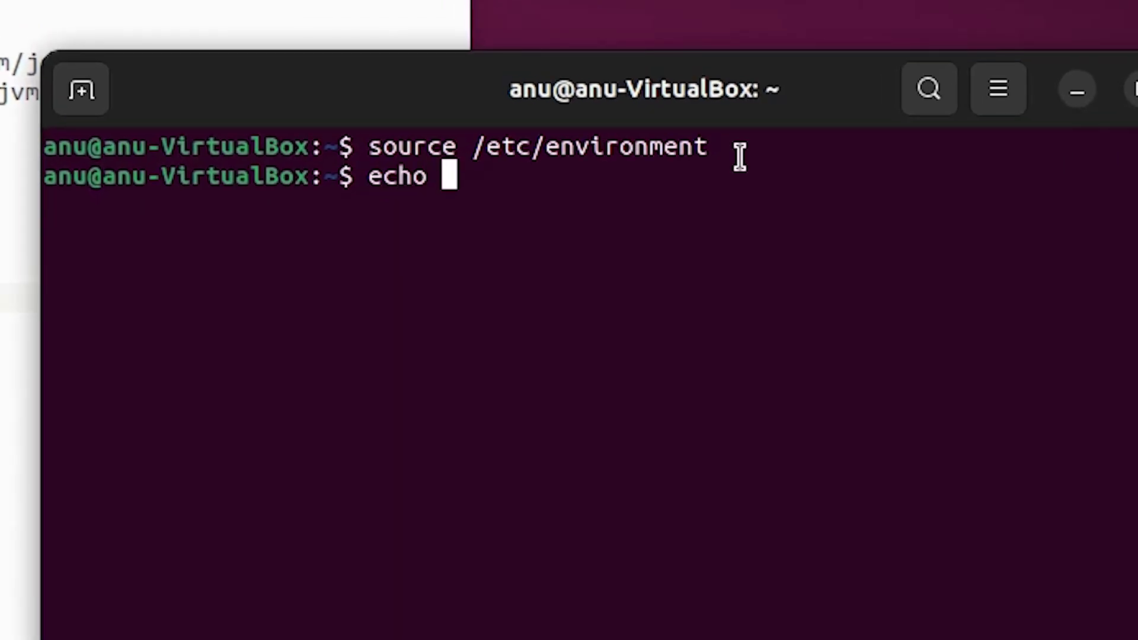
pyautogui.write('$J')
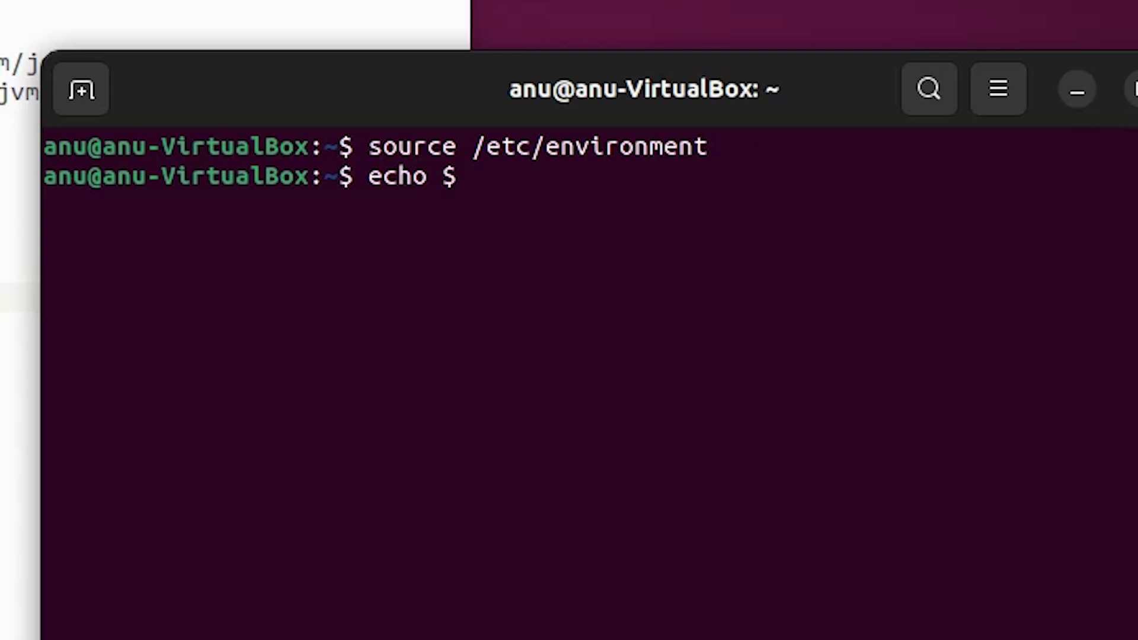
pyautogui.write('AVA')
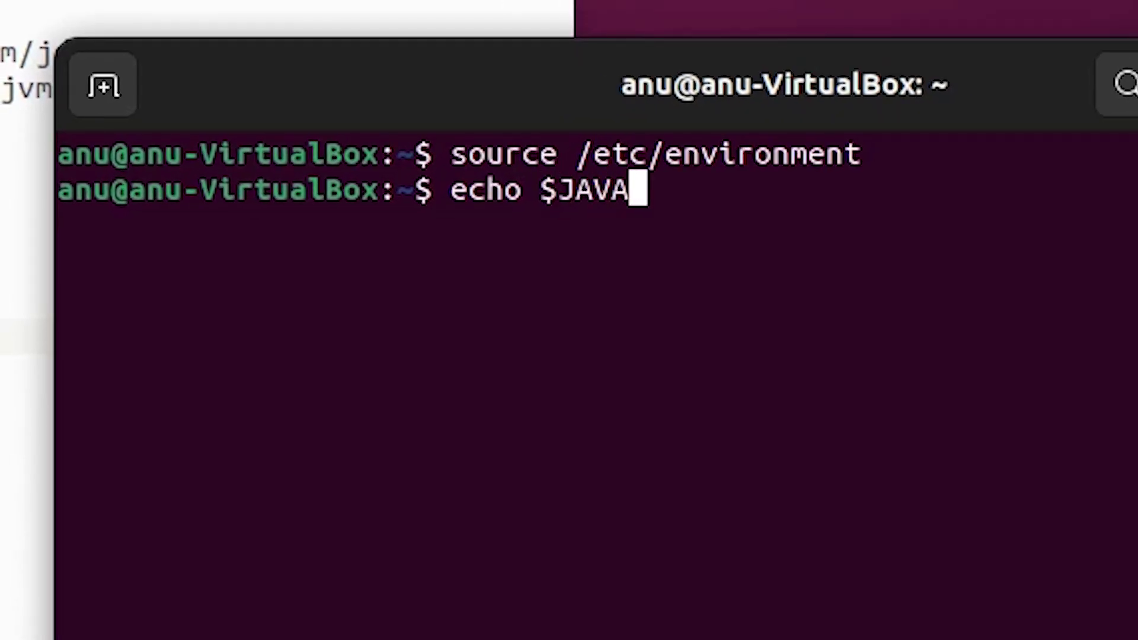
pyautogui.write('_HOME')
pyautogui.press('Return')
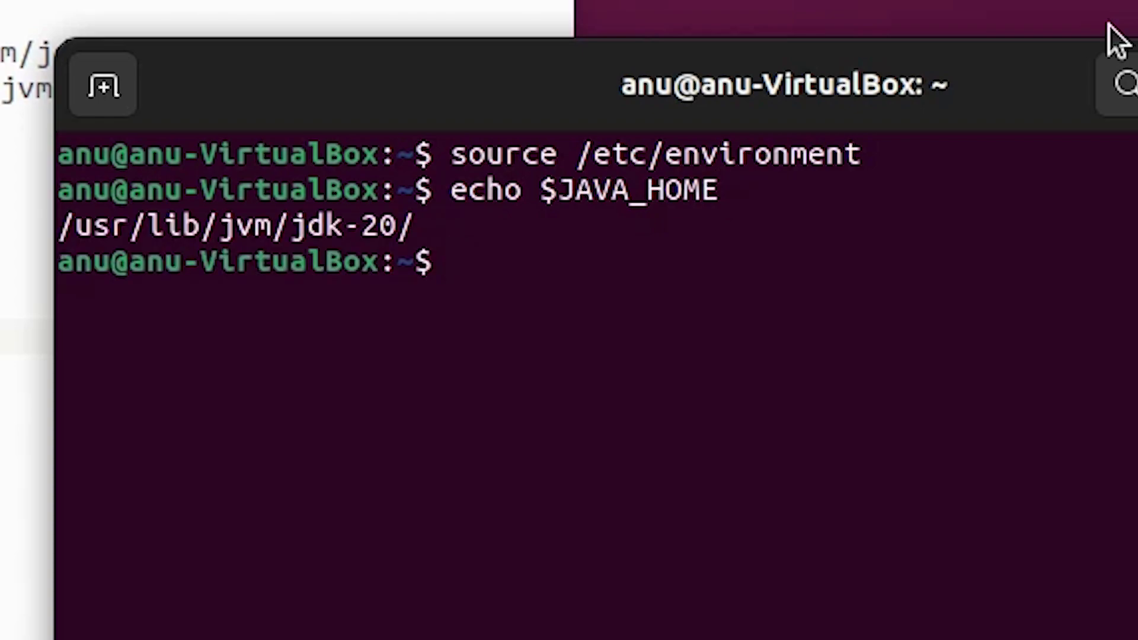
pyautogui.tripleClick(385, 213)
pyautogui.click(518, 246)
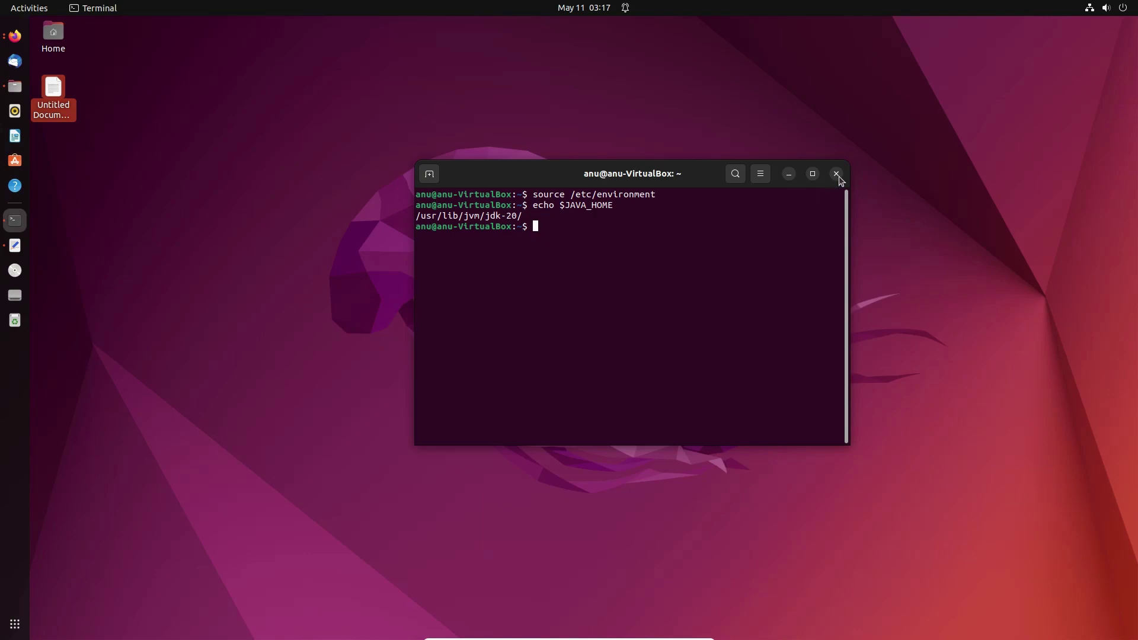
# Close the terminal and create a new blank document in the Text Editor, moving its window clear of the desktop icons.
pyautogui.click(837, 174)
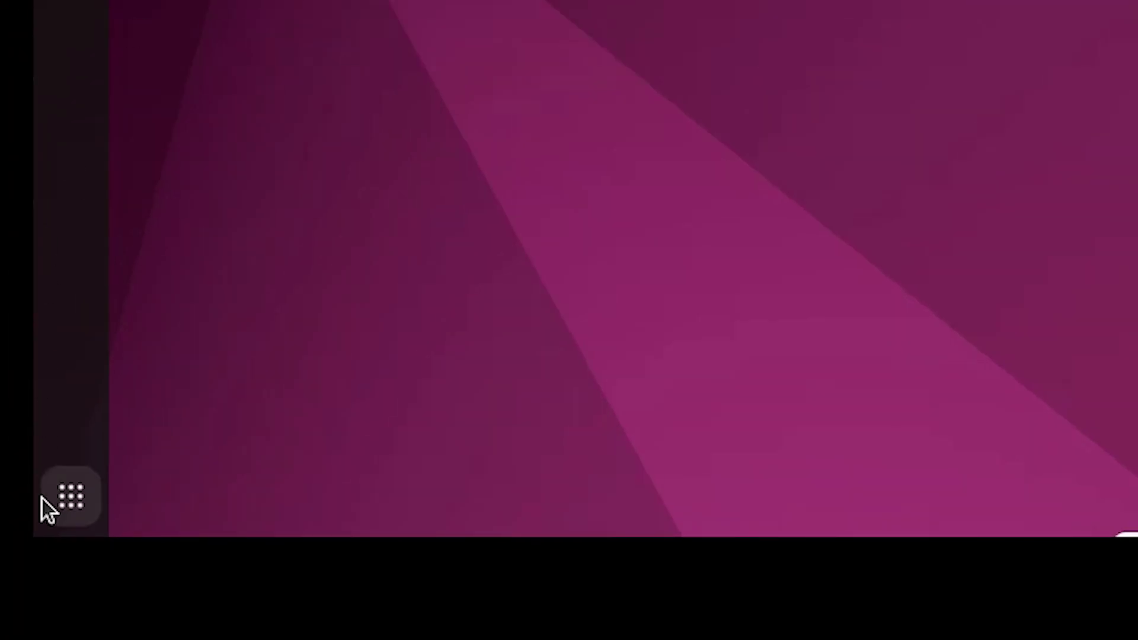
pyautogui.click(59, 501)
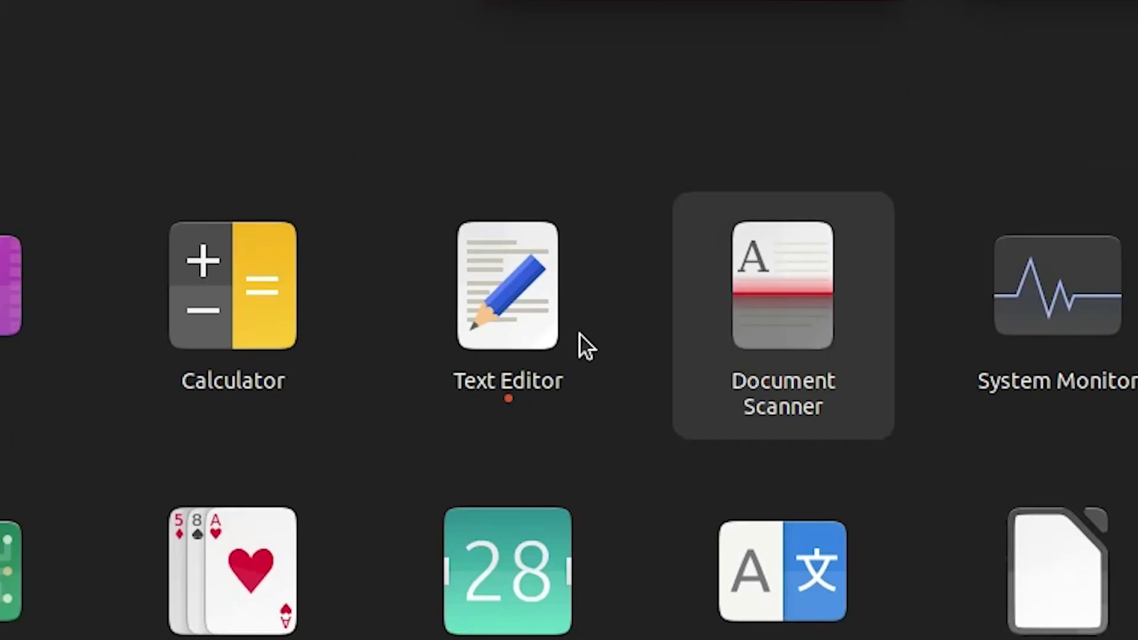
pyautogui.click(545, 344)
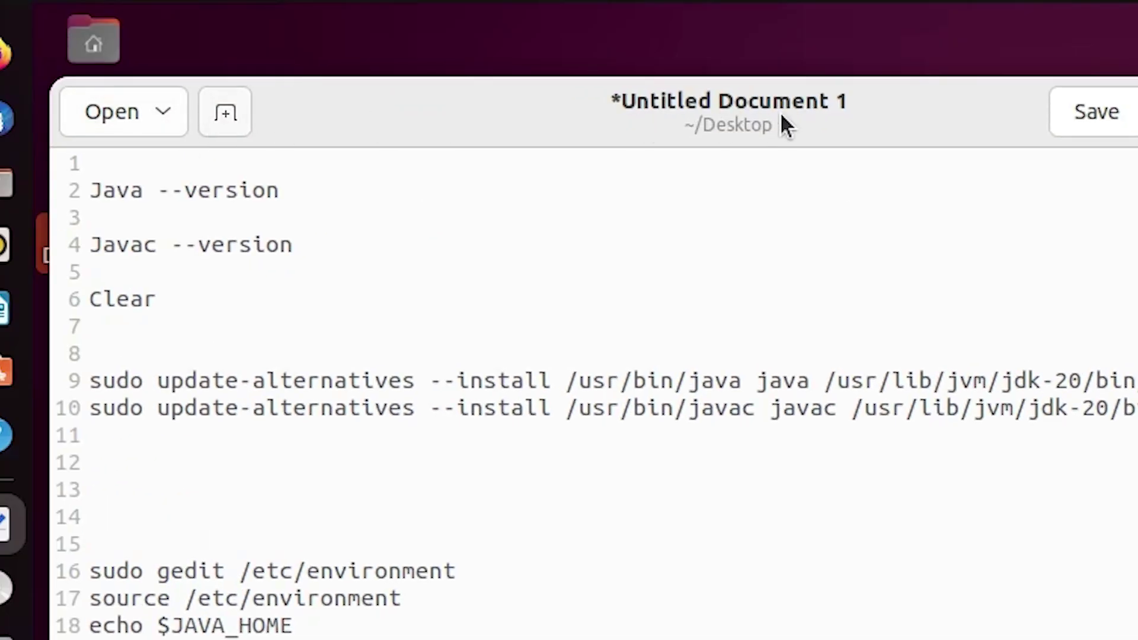
pyautogui.click(225, 113)
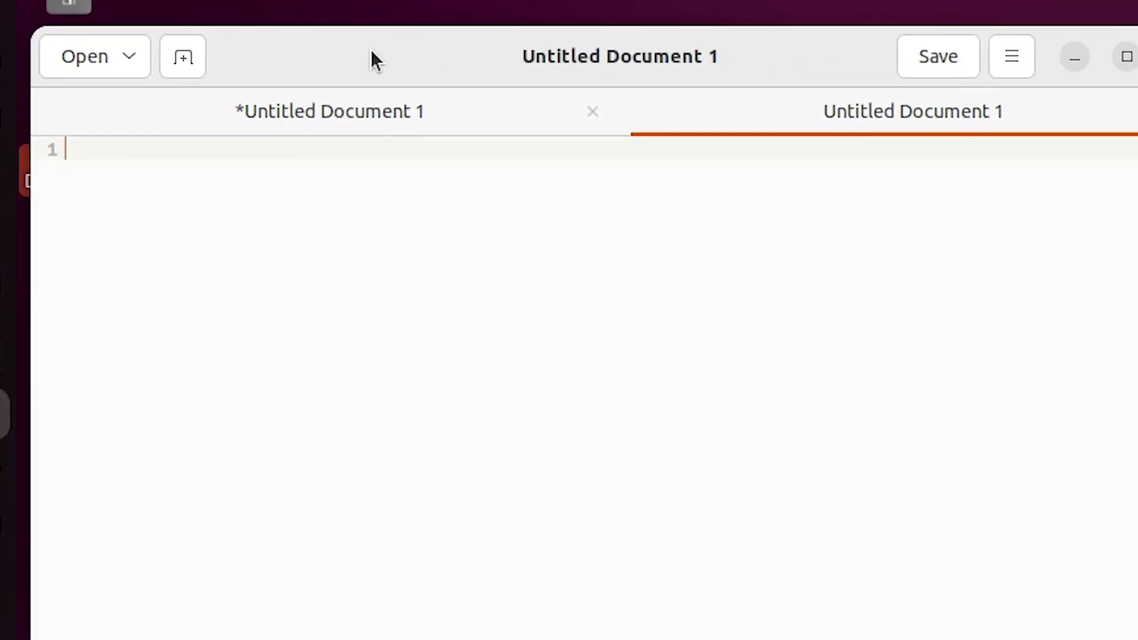
pyautogui.moveTo(443, 118); pyautogui.dragTo(773, 282)
pyautogui.moveTo(657, 201); pyautogui.dragTo(775, 196)
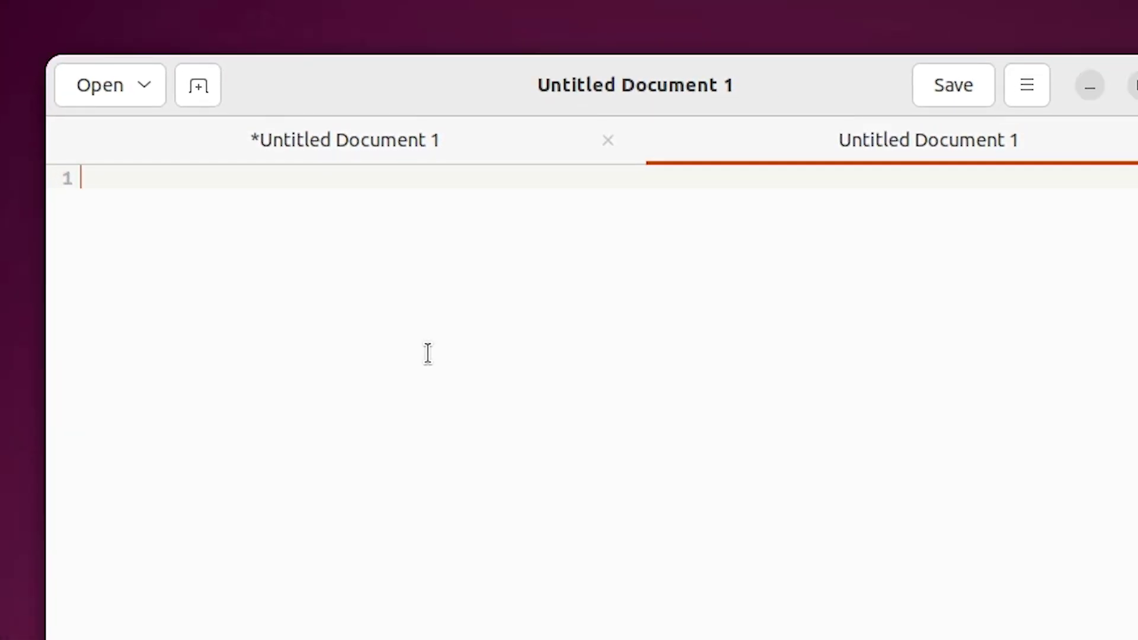
# Insert the sample Java class whose main method prints "Hello, Java!" and add four blank lines above it.
pyautogui.write('public class Abhijit{     public static void main(String []args){      System.out.println("Hello, Java!");     } }')
pyautogui.press('Up')
pyautogui.press('Up')
pyautogui.press('Up')
pyautogui.press('Up')
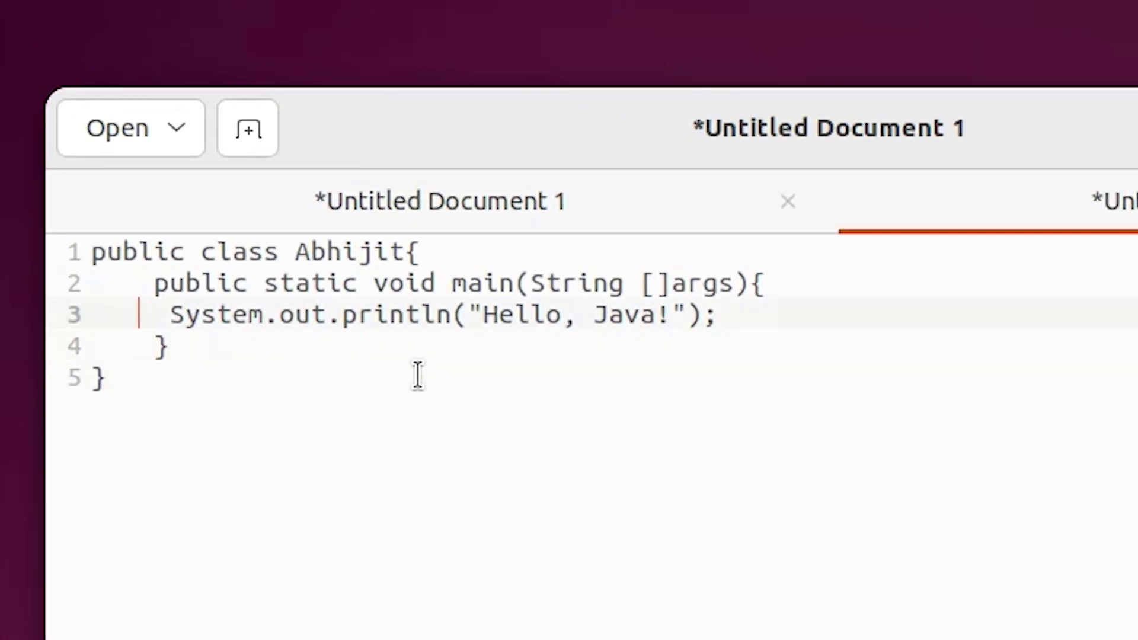
pyautogui.press('Home')
pyautogui.press('Return')
pyautogui.press('Return')
pyautogui.press('Return')
pyautogui.press('Return')
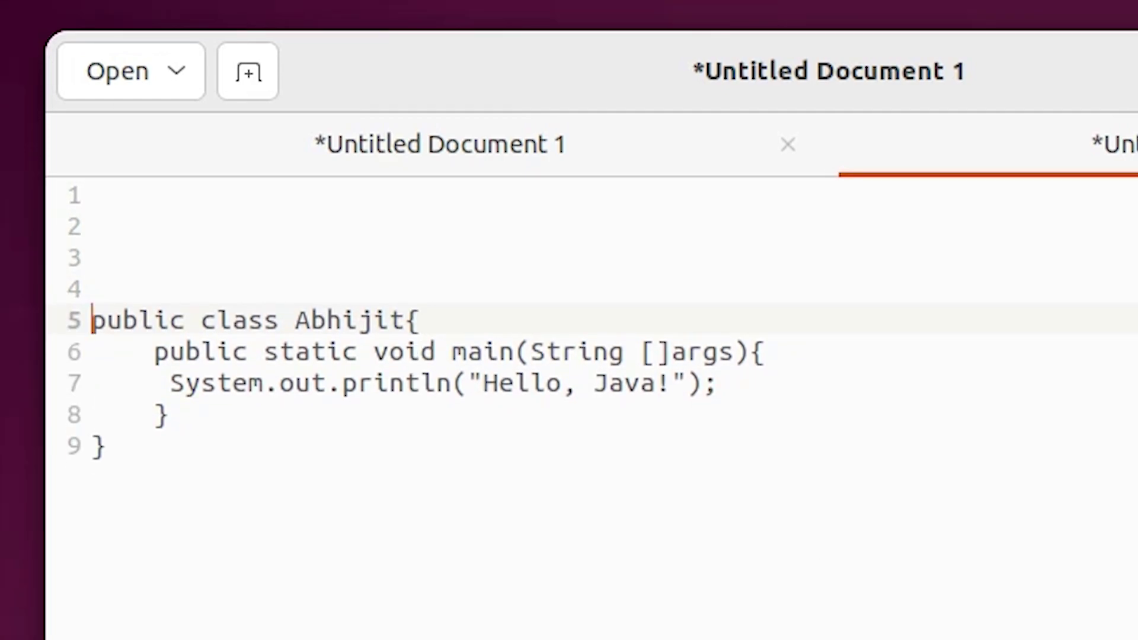
# Save the Java class document as Abhi.java in the Desktop folder.
pyautogui.click(735, 145)
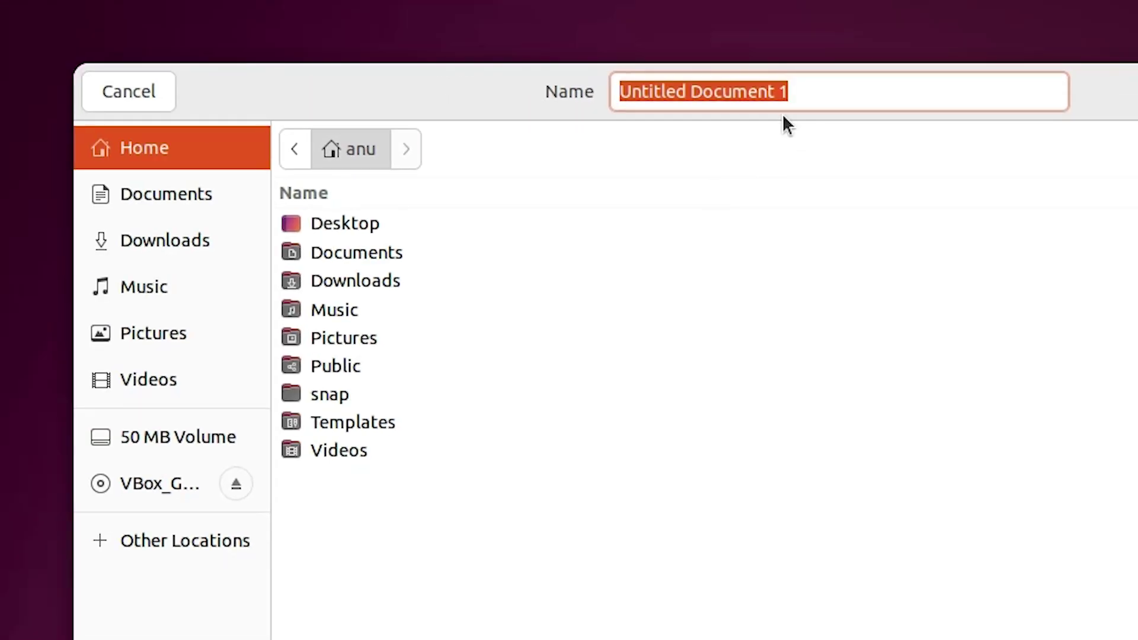
pyautogui.moveTo(800, 92); pyautogui.dragTo(473, 68)
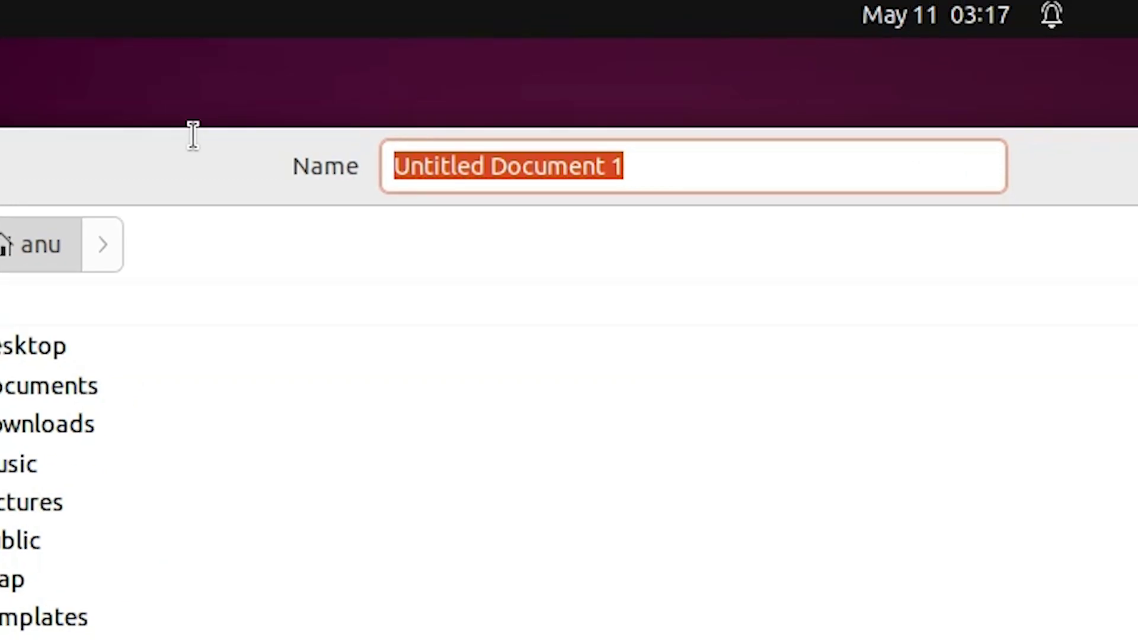
pyautogui.write('A')
pyautogui.press('BackSpace')
pyautogui.write('abh')
pyautogui.press('BackSpace')
pyautogui.press('BackSpace')
pyautogui.press('BackSpace')
pyautogui.write('Abhi')
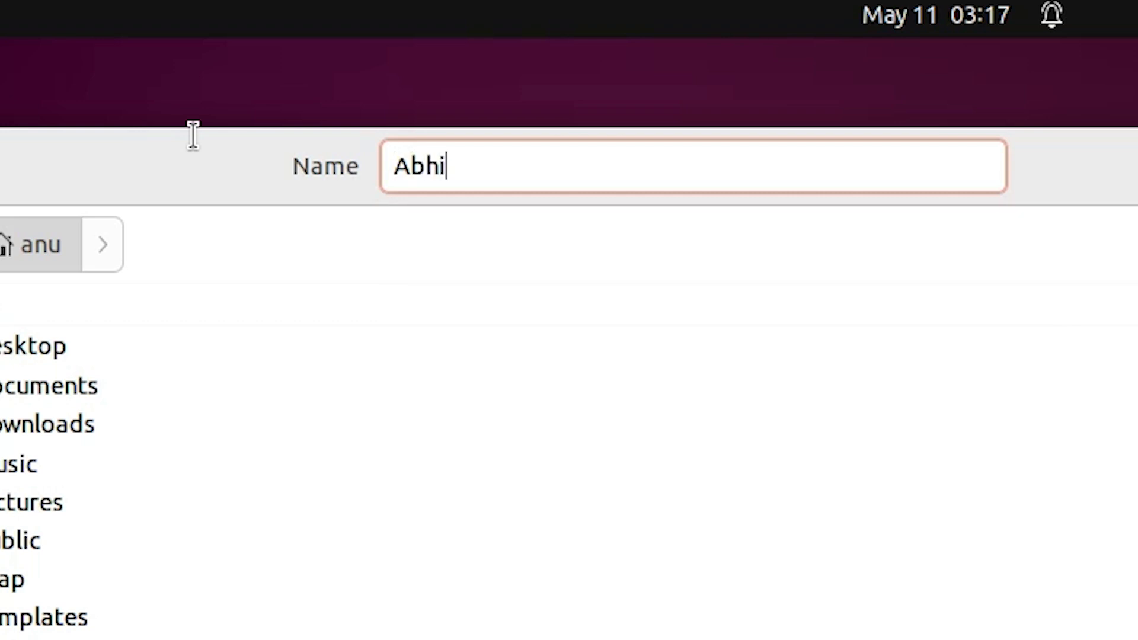
pyautogui.write('.java')
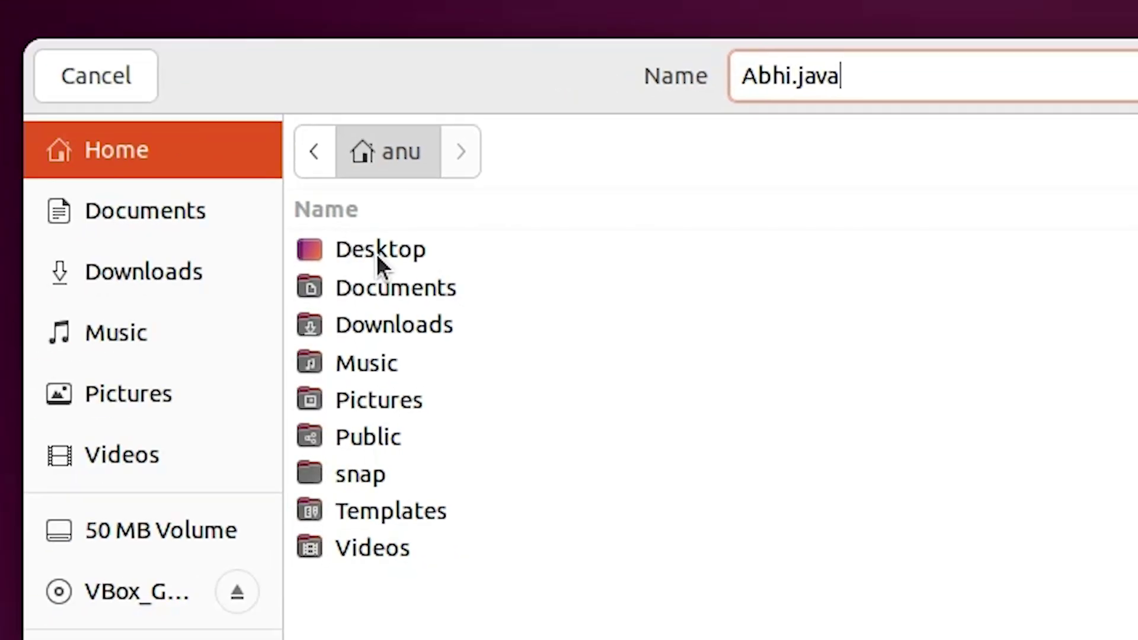
pyautogui.click(16, 350)
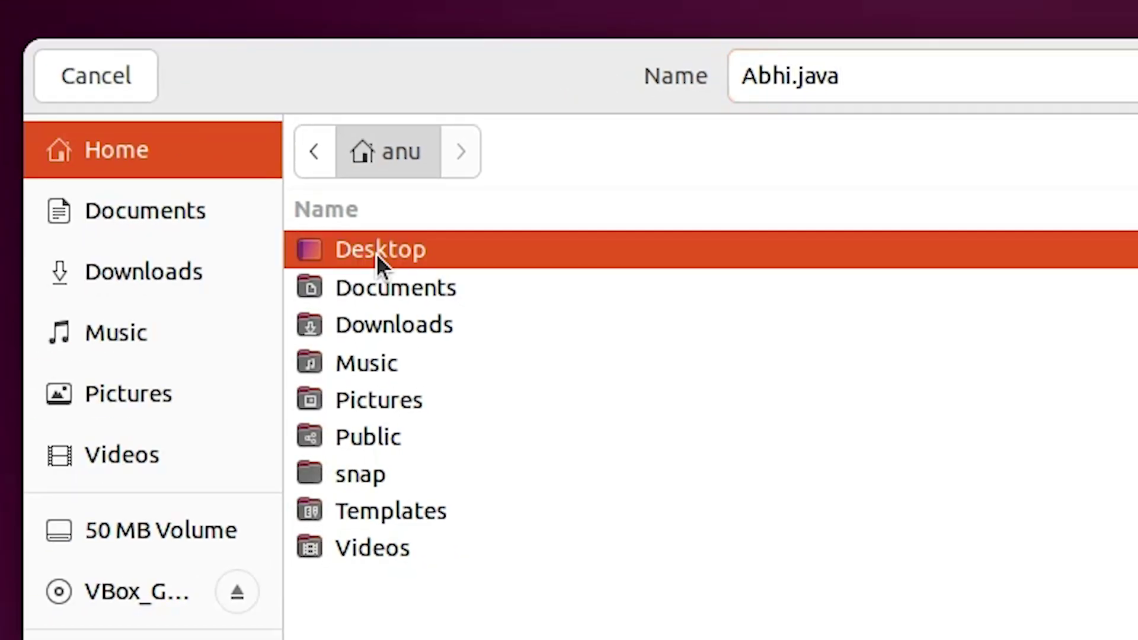
pyautogui.doubleClick(376, 252)
pyautogui.click(903, 89)
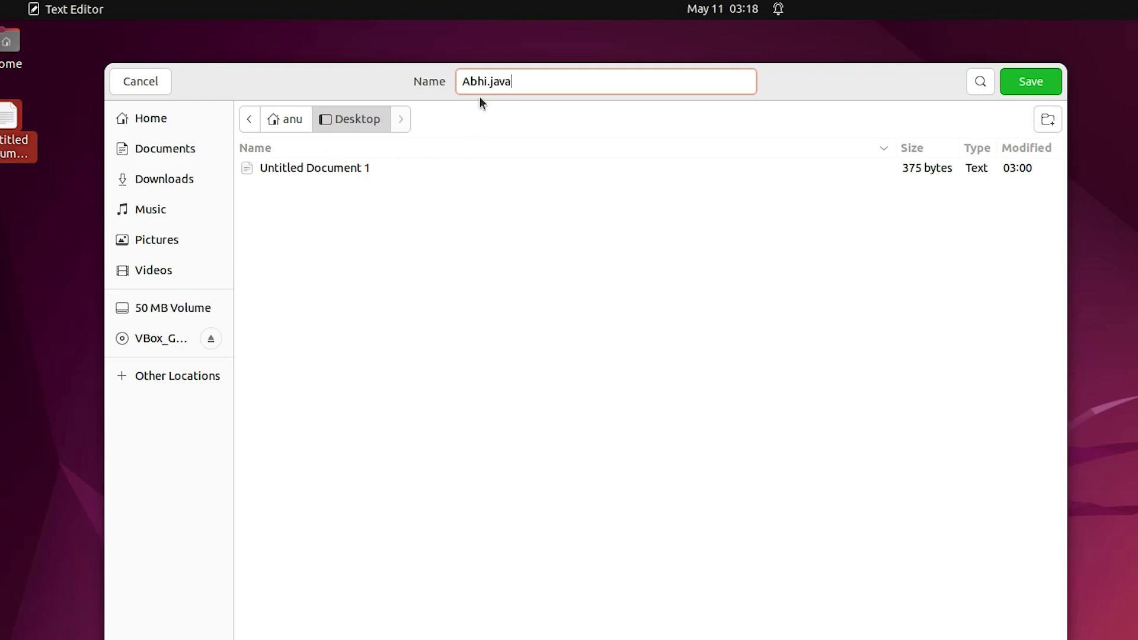
pyautogui.click(1030, 83)
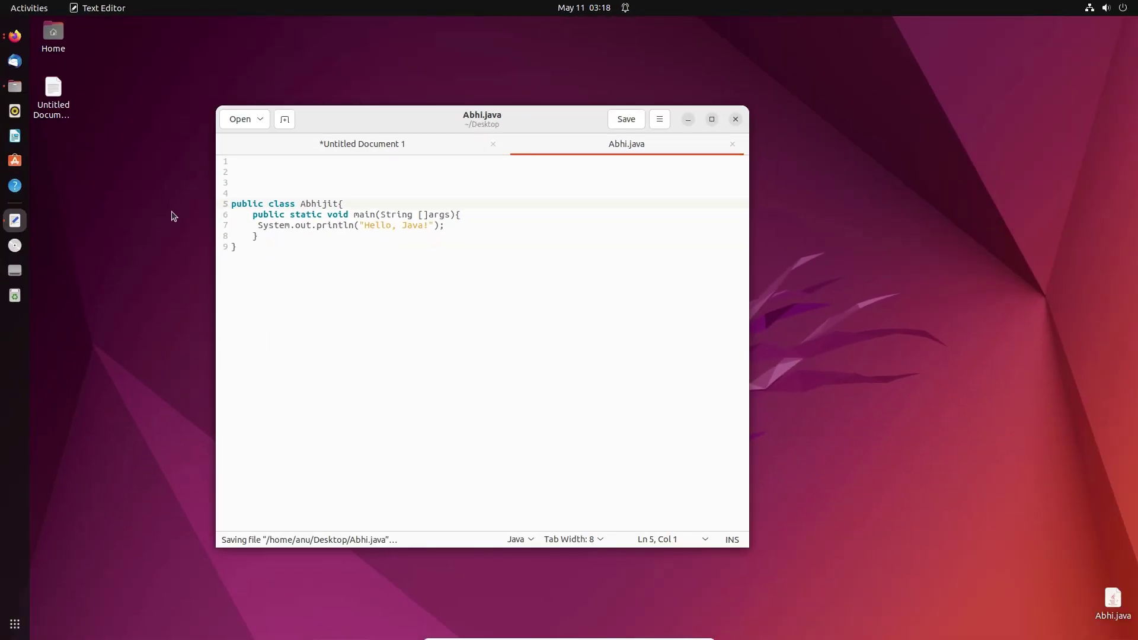
# Move the Abhi.java desktop icon directly below the Untitled Document icon and minimize the Text Editor window.
pyautogui.moveTo(574, 118); pyautogui.dragTo(540, 219)
pyautogui.moveTo(1113, 600); pyautogui.dragTo(68, 159)
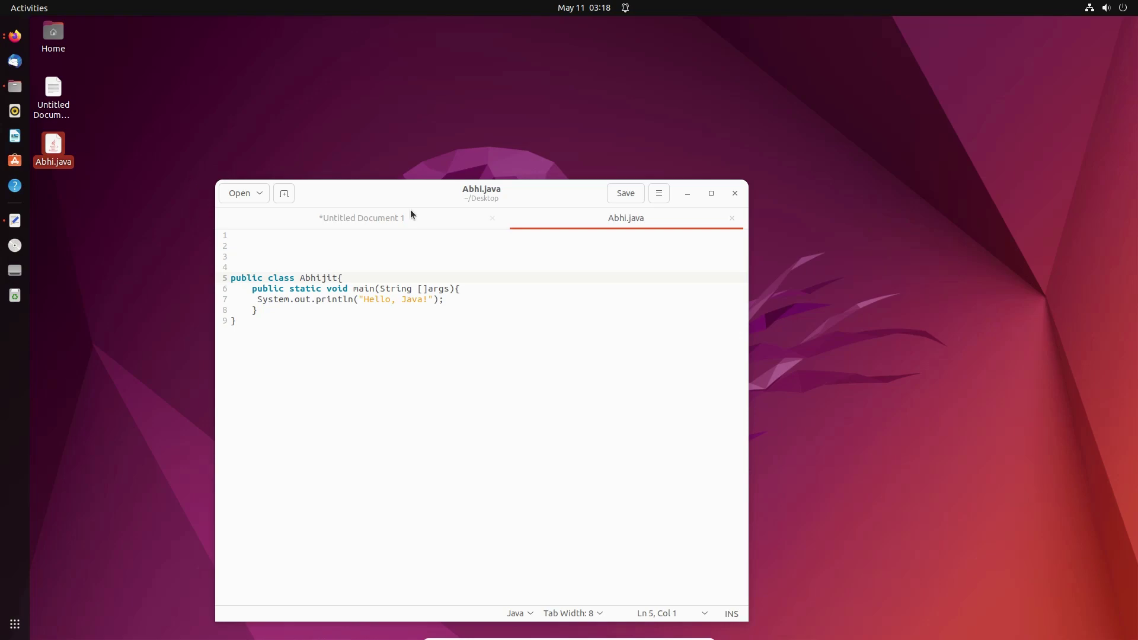
pyautogui.click(688, 194)
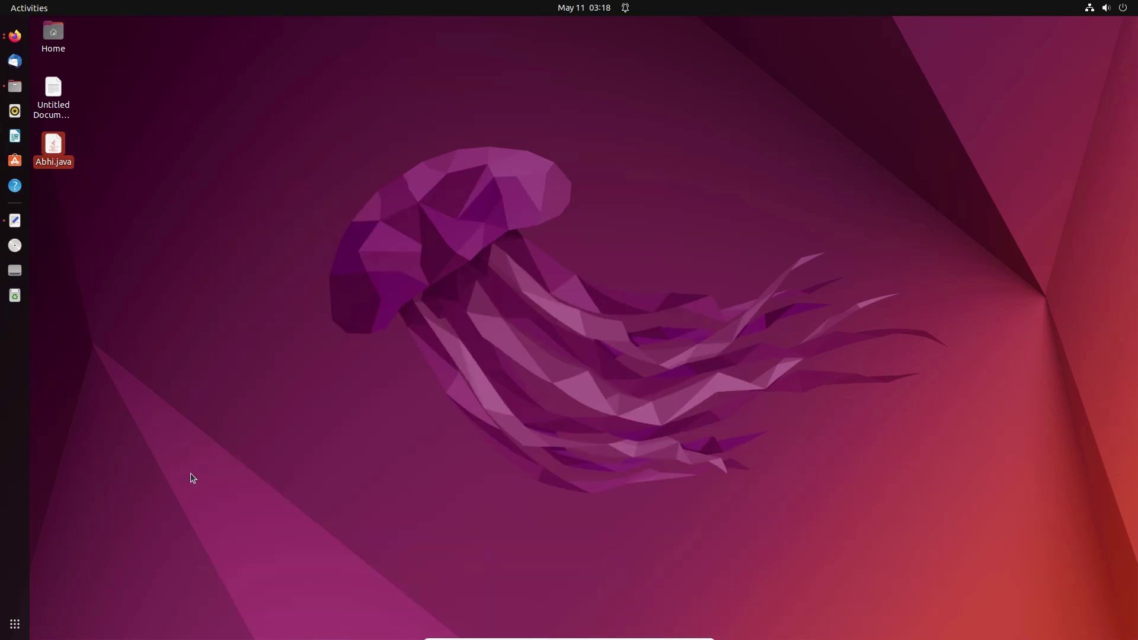
# Open a terminal clear of the desktop icons and run cd with the path of the Desktop folder taken from the Home folder in Files.
pyautogui.hotkey('ctrl', 'alt', 't')
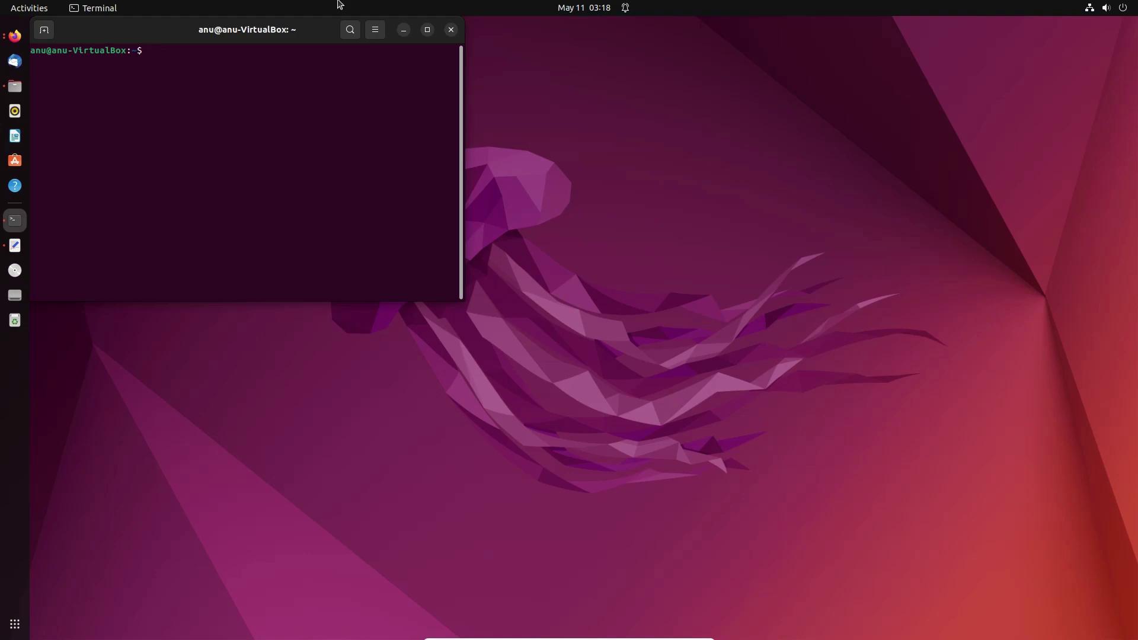
pyautogui.moveTo(198, 23); pyautogui.dragTo(435, 211)
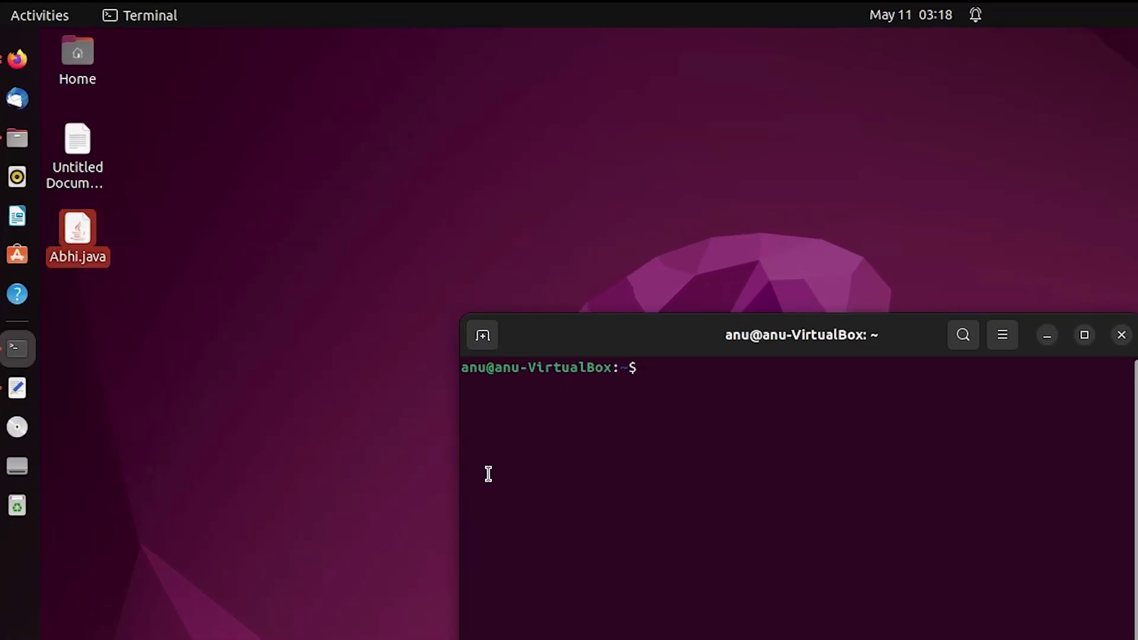
pyautogui.write('cd')
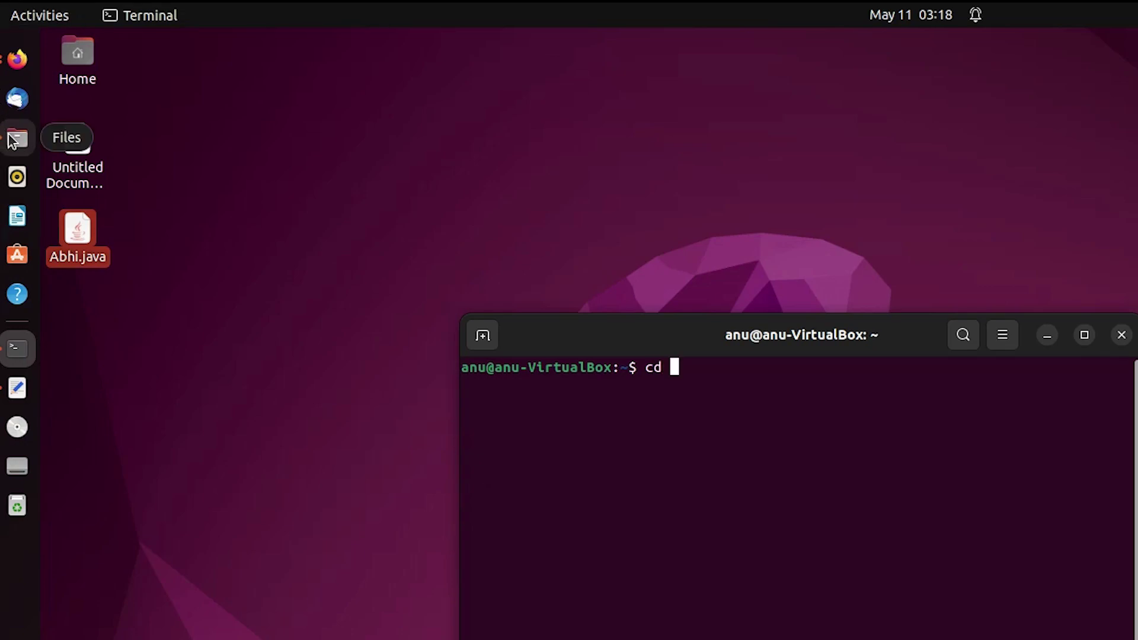
pyautogui.click(12, 141)
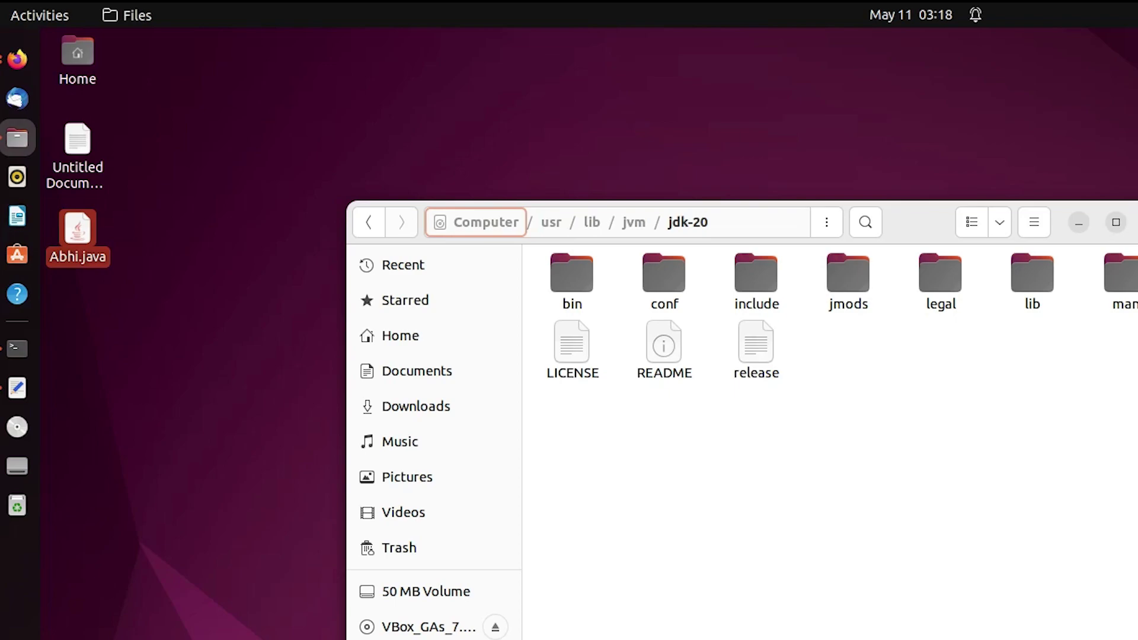
pyautogui.hotkey('ctrl', 'w')
pyautogui.click(18, 149)
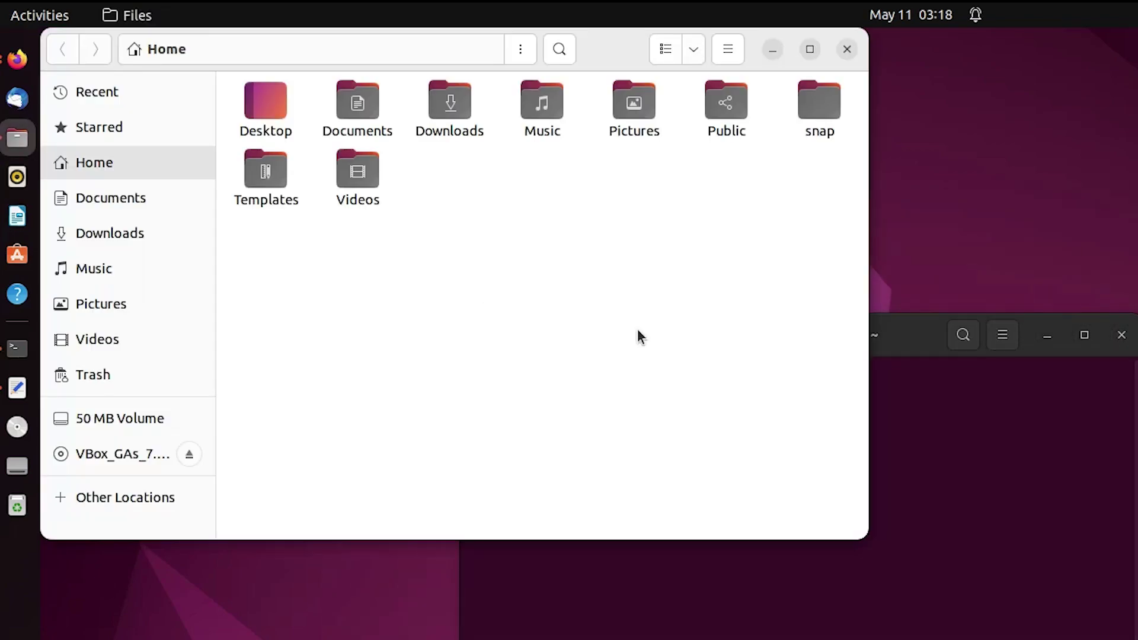
pyautogui.click(266, 112)
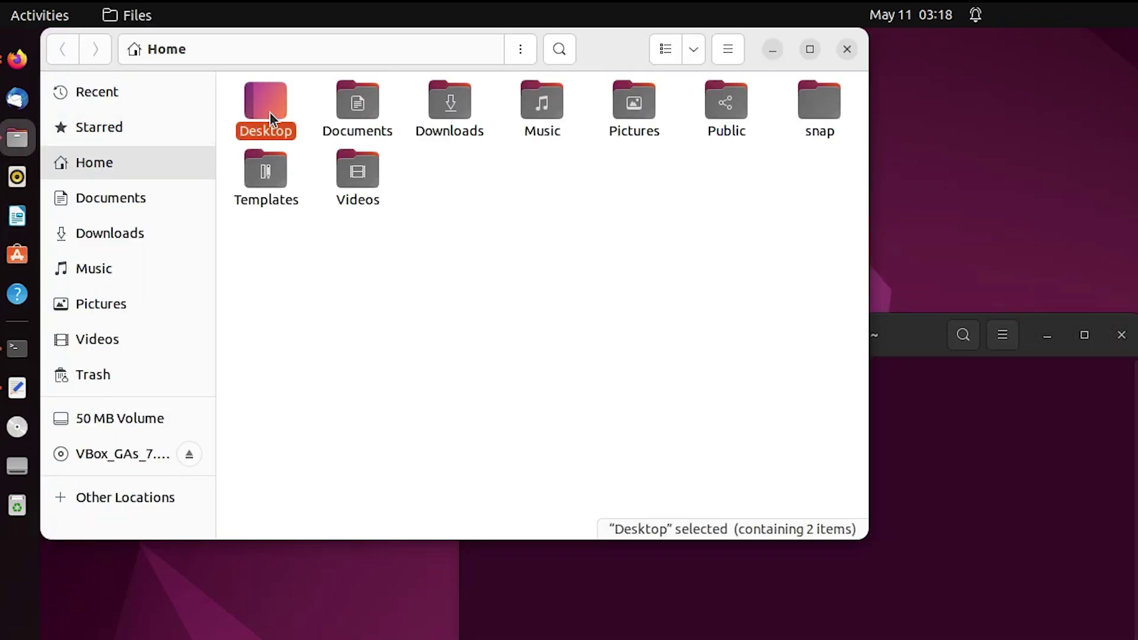
pyautogui.moveTo(268, 113); pyautogui.dragTo(658, 603)
pyautogui.click(773, 462)
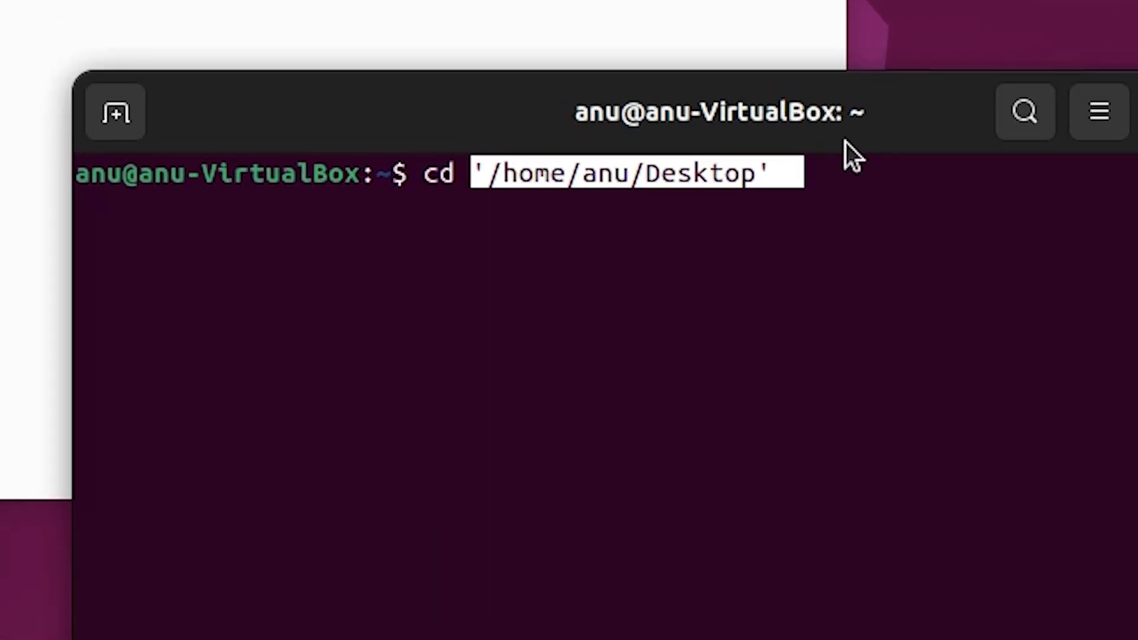
pyautogui.press('Return')
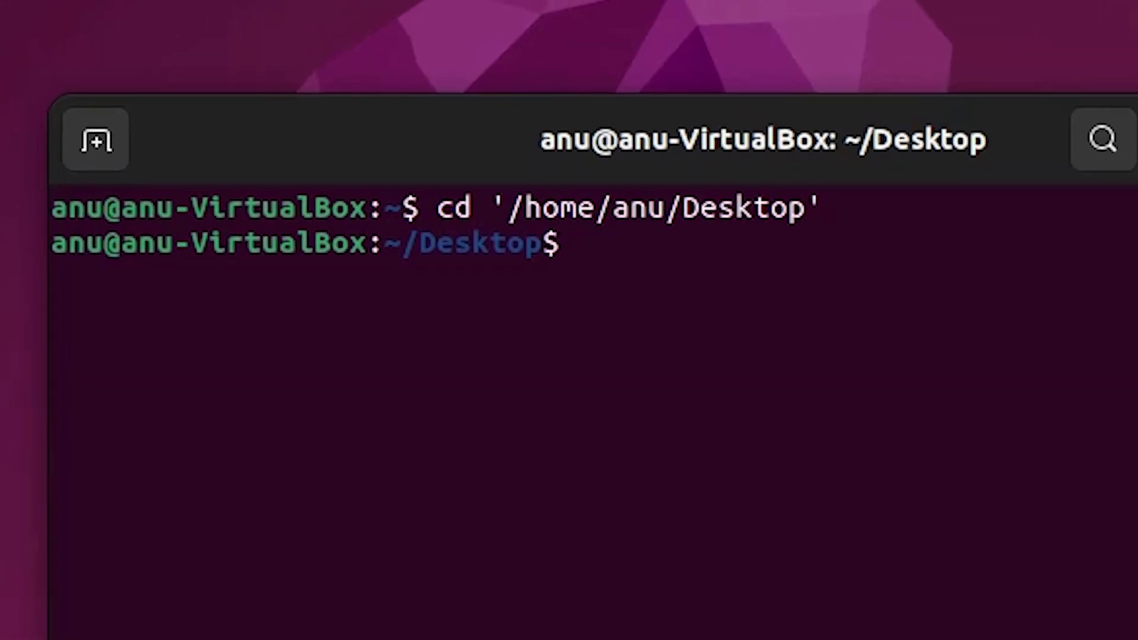
# Run java Abhi.java in the terminal to execute the sample program.
pyautogui.write('java ')
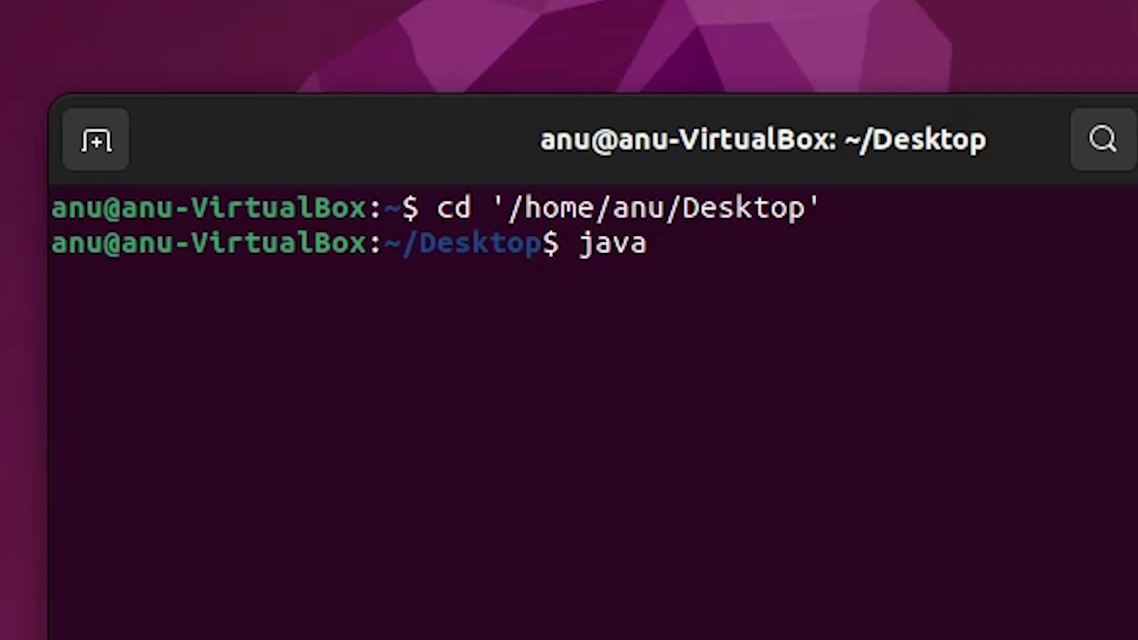
pyautogui.write('abh')
pyautogui.press('BackSpace')
pyautogui.press('BackSpace')
pyautogui.press('BackSpace')
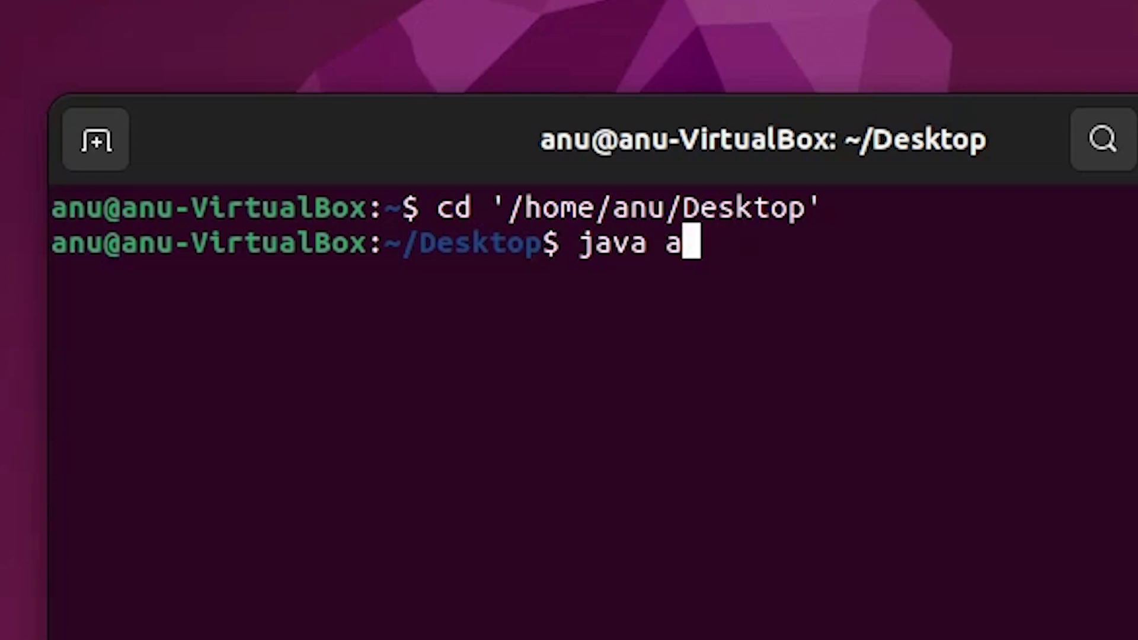
pyautogui.write('Abhi')
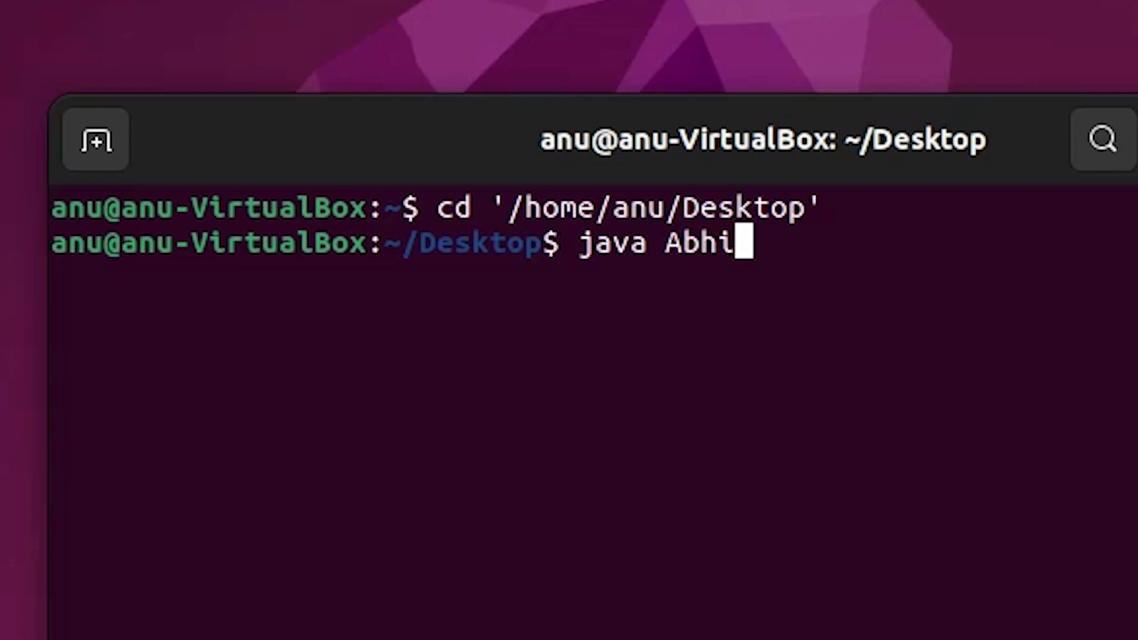
pyautogui.write('.java')
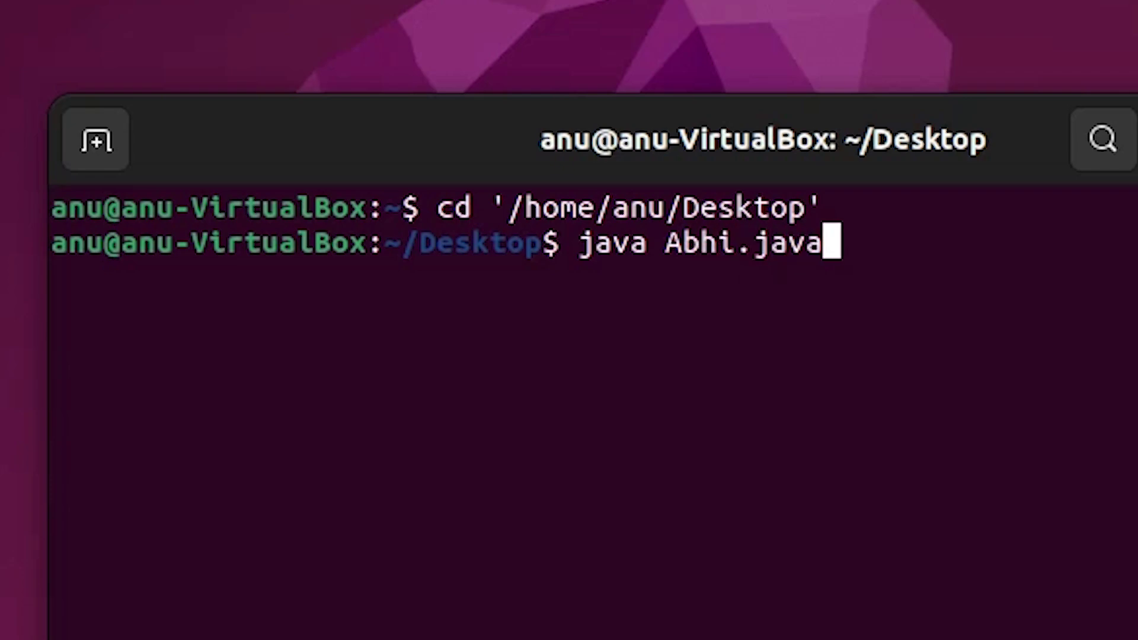
pyautogui.press('Return')
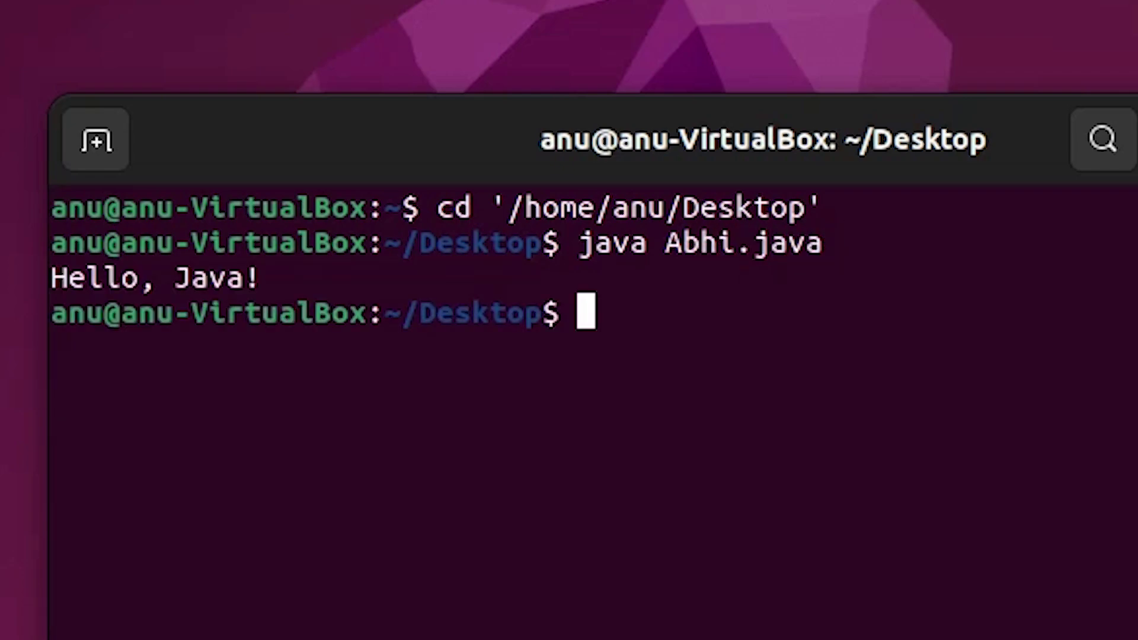